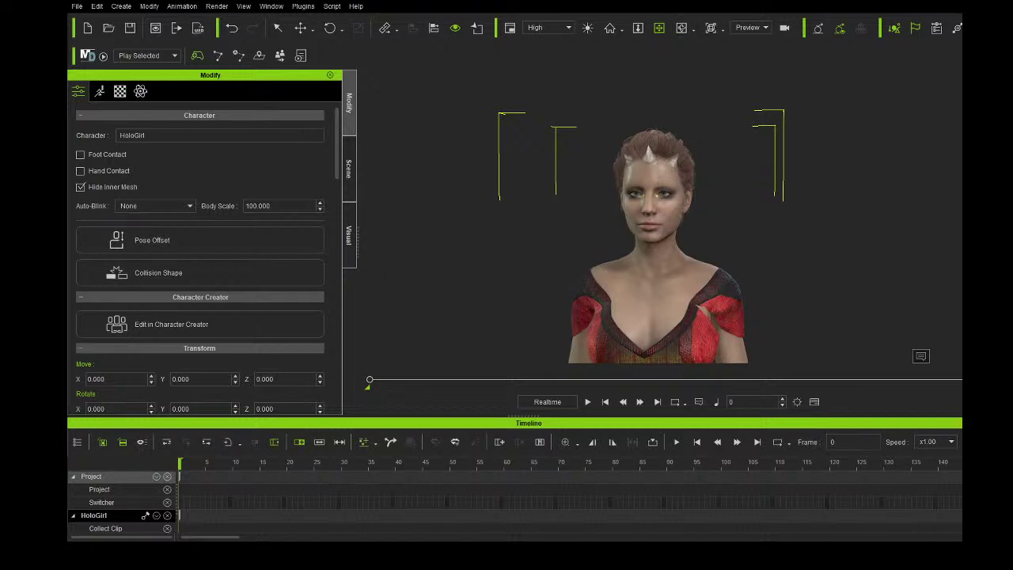
- Examine the HoloGirl character from the front and side, both close up and with most of the body in view
{"action": "left_click_drag", "start_coordinate": [672, 256], "coordinate": [642, 189]}
{"action": "right_click_drag", "start_coordinate": [642, 188], "coordinate": [737, 196]}
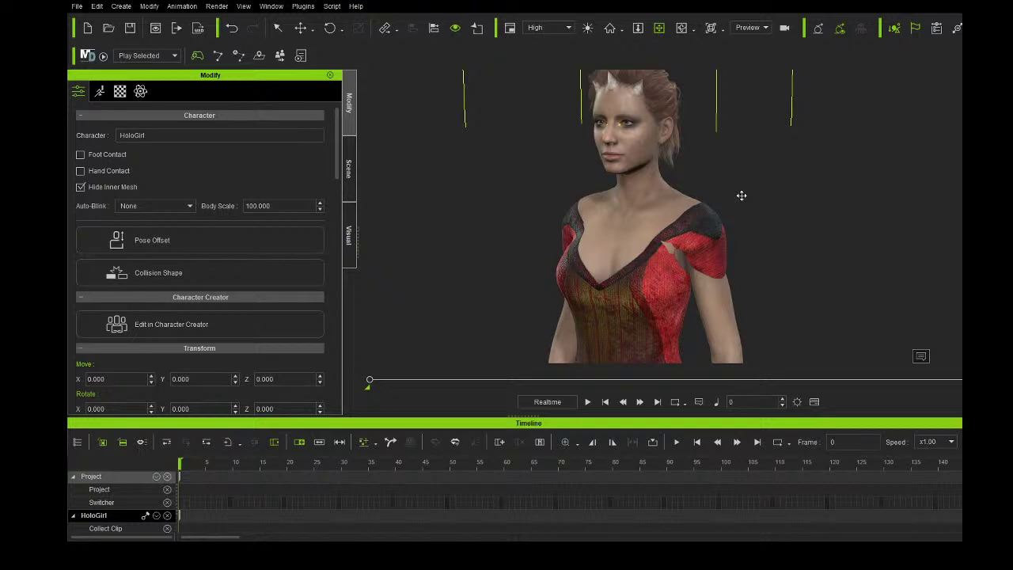
{"action": "right_click_drag", "start_coordinate": [730, 197], "coordinate": [673, 107]}
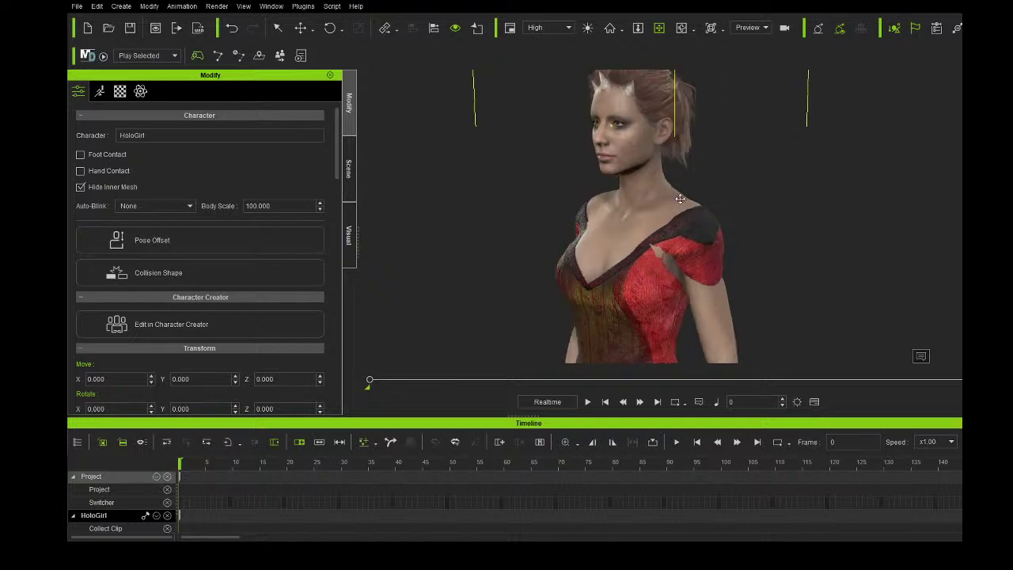
{"action": "right_click_drag", "start_coordinate": [657, 247], "coordinate": [491, 229]}
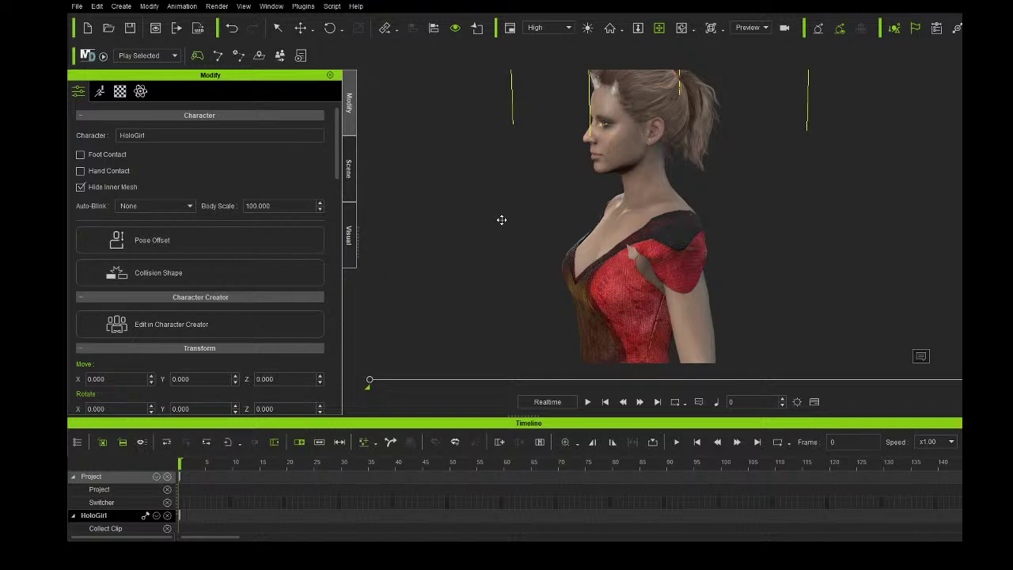
{"action": "left_click_drag", "start_coordinate": [570, 203], "coordinate": [601, 229]}
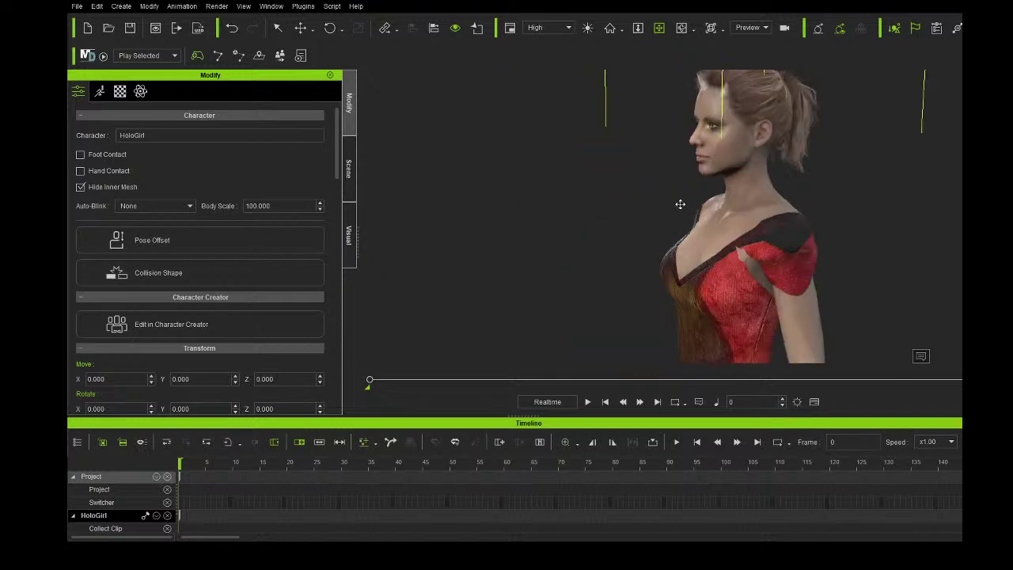
{"action": "right_click_drag", "start_coordinate": [597, 229], "coordinate": [825, 209]}
{"action": "right_click_drag", "start_coordinate": [734, 222], "coordinate": [753, 224]}
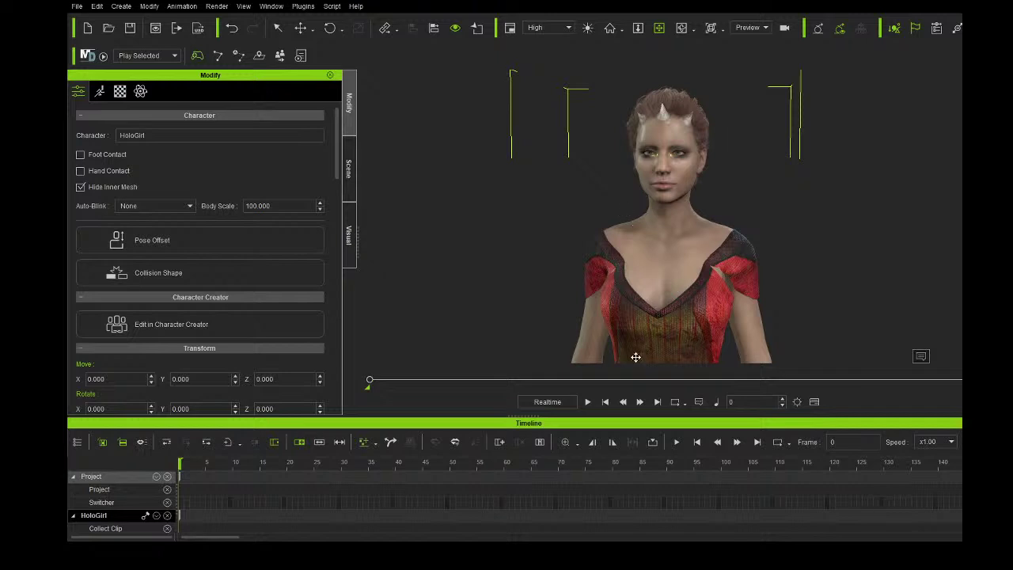
{"action": "left_click_drag", "start_coordinate": [623, 272], "coordinate": [593, 232]}
{"action": "scroll", "coordinate": [594, 233], "scroll_direction": "down", "scroll_amount": 5}
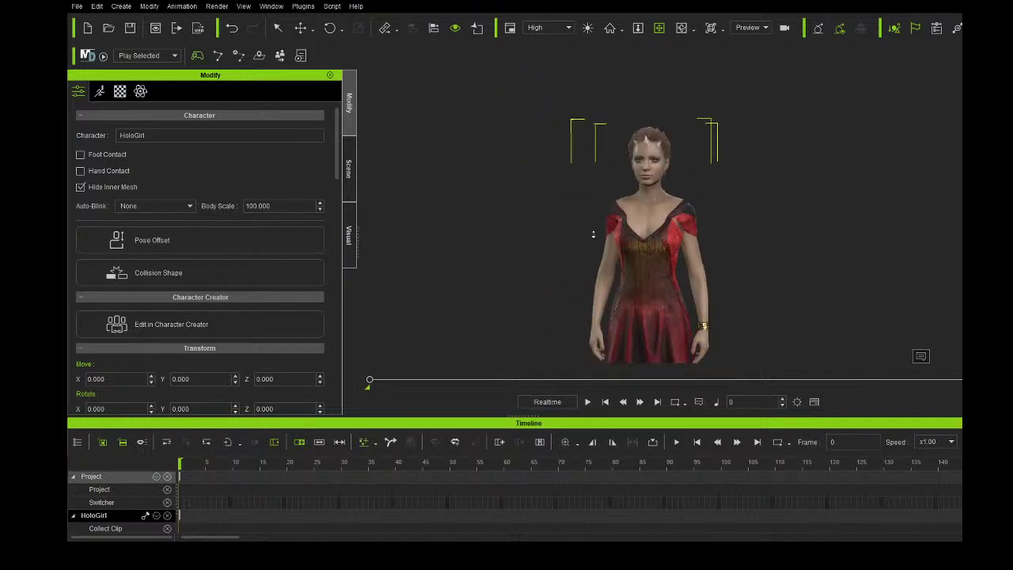
{"action": "right_click_drag", "start_coordinate": [598, 235], "coordinate": [646, 241]}
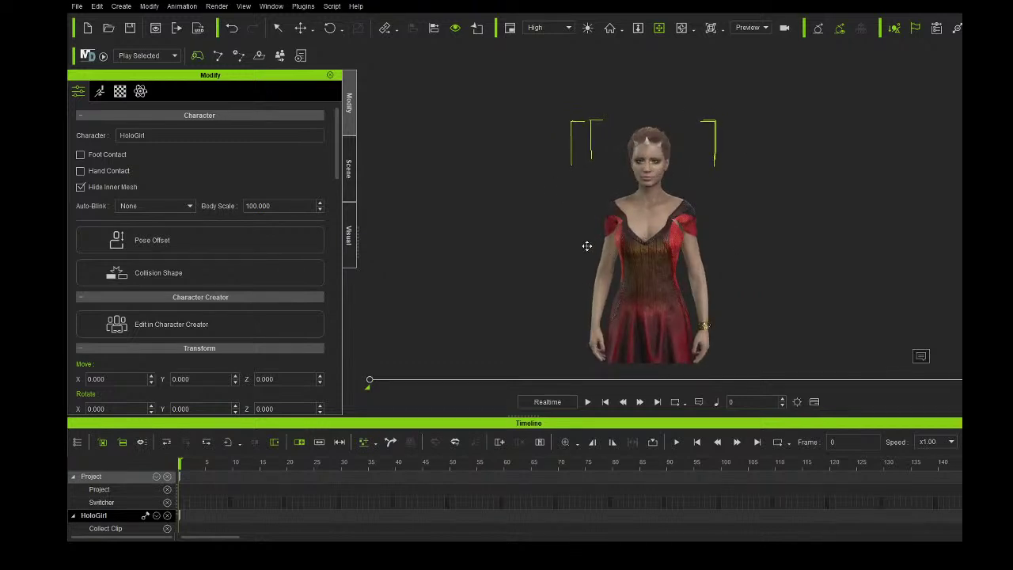
{"action": "right_click_drag", "start_coordinate": [653, 212], "coordinate": [592, 222]}
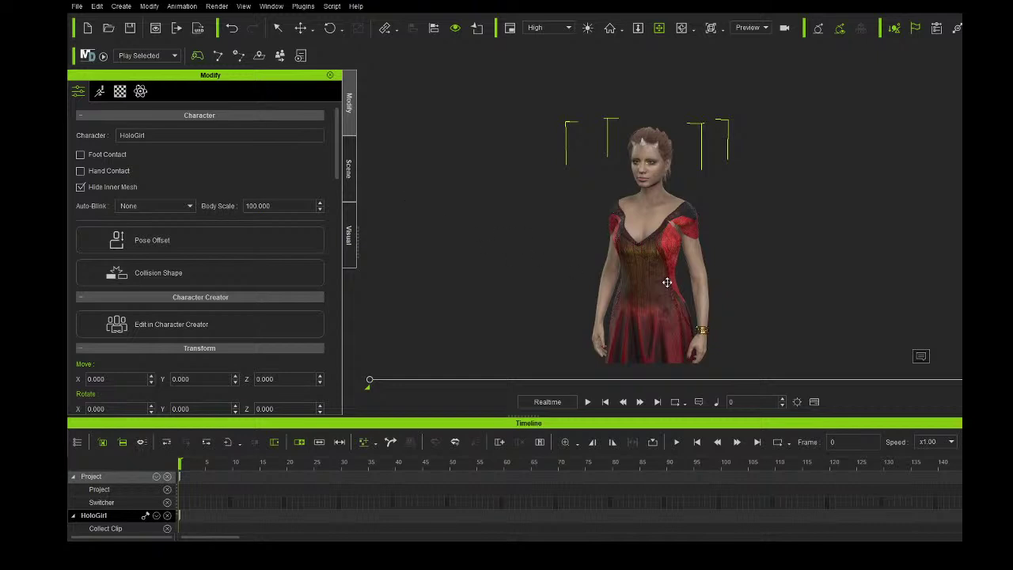
{"action": "right_click_drag", "start_coordinate": [745, 275], "coordinate": [809, 263]}
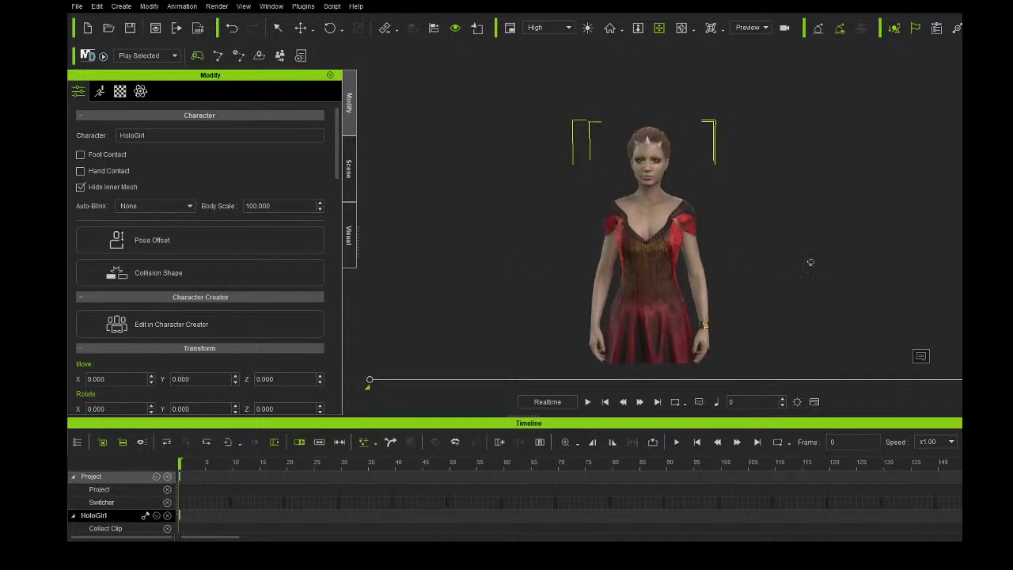
{"action": "left_click_drag", "start_coordinate": [782, 298], "coordinate": [788, 255]}
{"action": "mouse_move", "coordinate": [788, 255]}
{"action": "right_mouse_down"}
{"action": "mouse_move", "coordinate": [556, 269]}
{"action": "mouse_move", "coordinate": [790, 274]}
{"action": "right_mouse_up"}
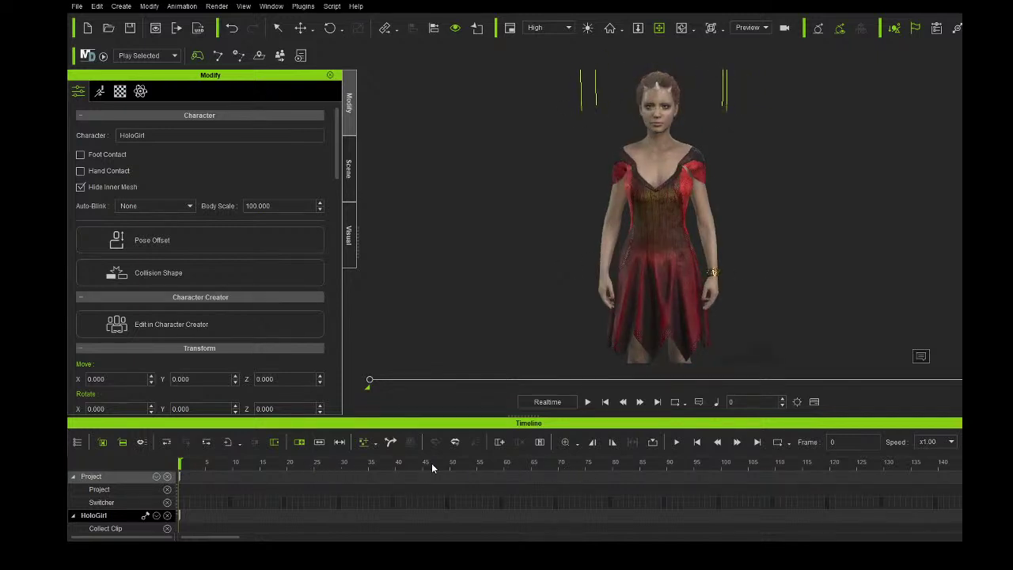
- Create a facial script for HoloGirl at frame 100 using the voice clip "C20 Good Day How May I serve"
{"action": "left_click", "coordinate": [721, 464]}
{"action": "left_click", "coordinate": [724, 465]}
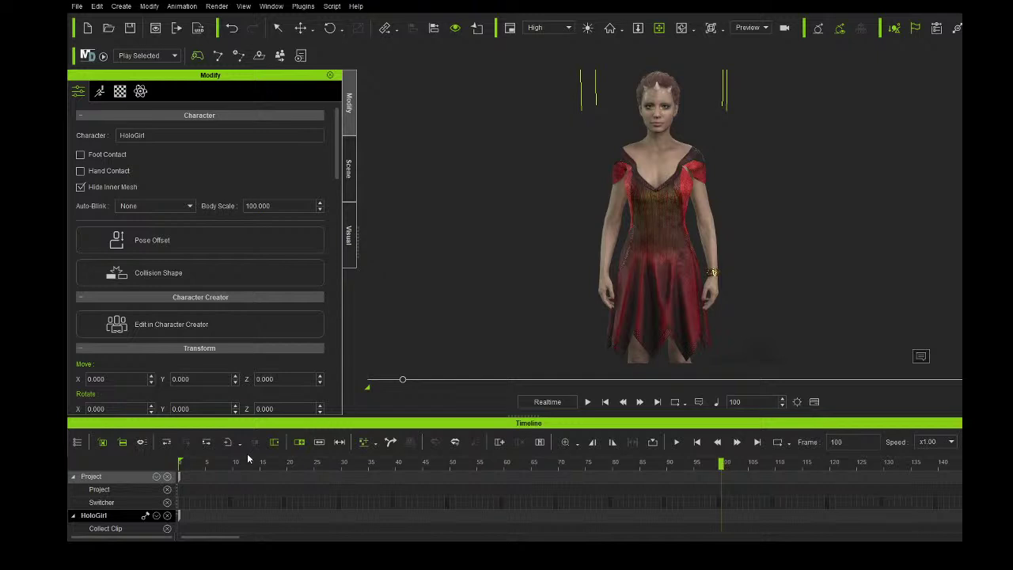
{"action": "left_click", "coordinate": [895, 30]}
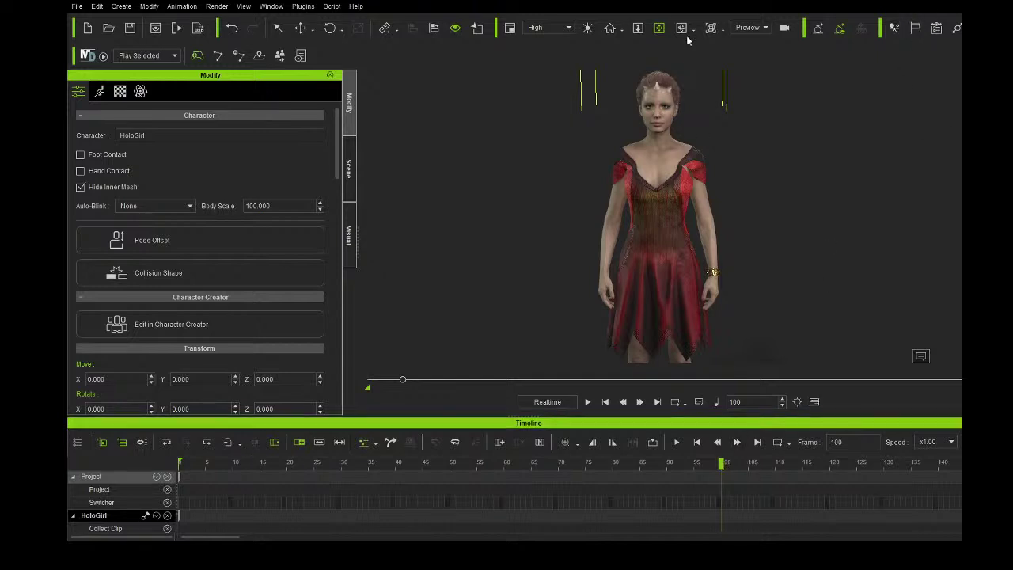
{"action": "middle_click_drag", "start_coordinate": [778, 190], "coordinate": [739, 200]}
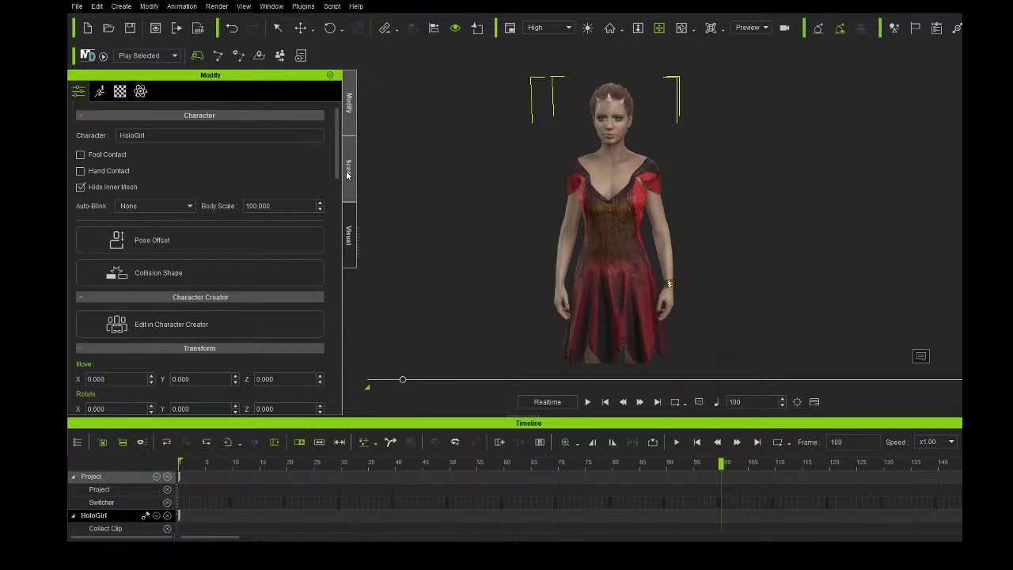
{"action": "left_click_drag", "start_coordinate": [459, 167], "coordinate": [513, 177]}
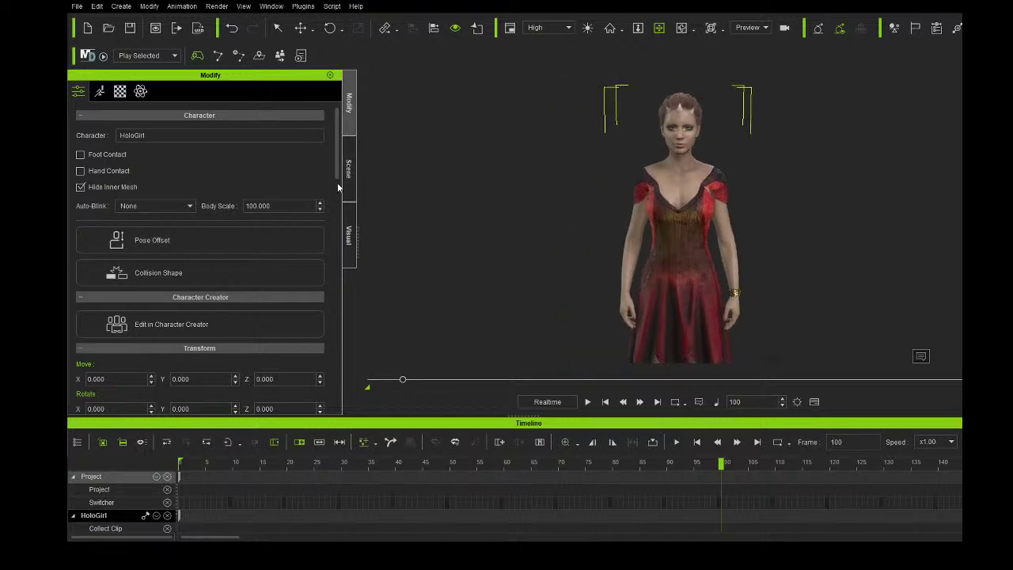
{"action": "left_click", "coordinate": [101, 93]}
{"action": "scroll", "coordinate": [238, 301], "scroll_direction": "down", "scroll_amount": 5}
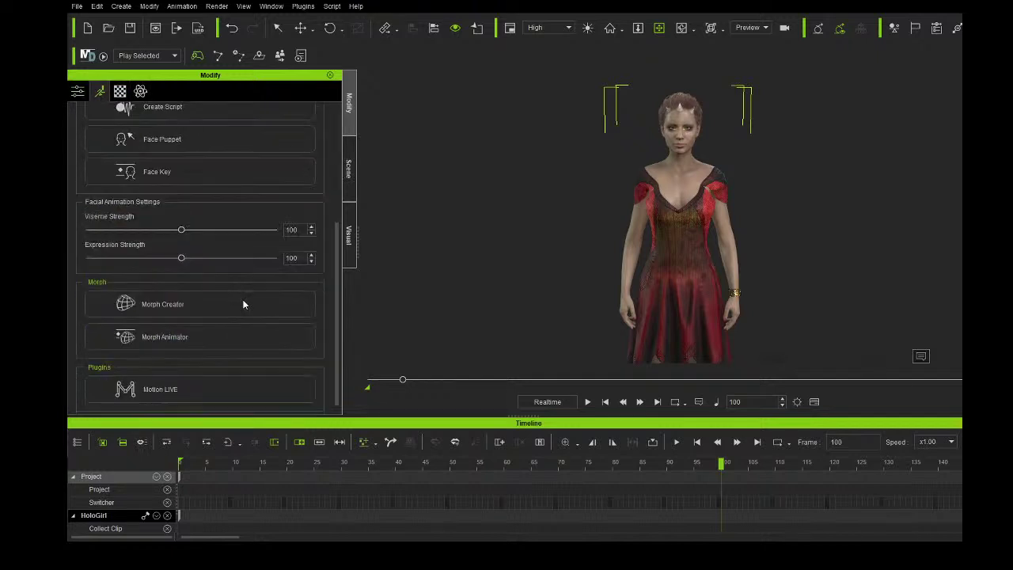
{"action": "scroll", "coordinate": [243, 301], "scroll_direction": "up", "scroll_amount": 5}
{"action": "left_click", "coordinate": [237, 300]}
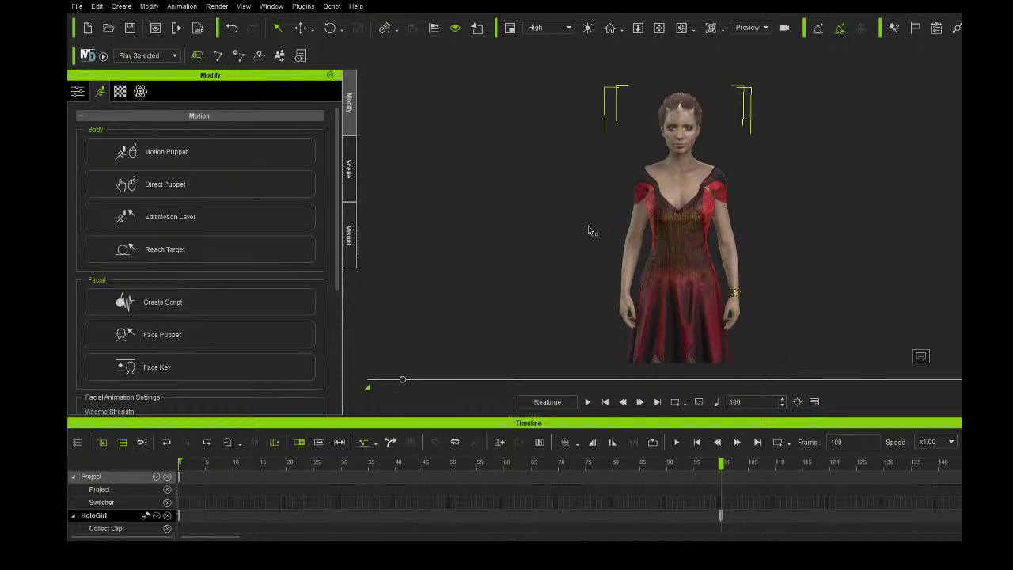
- Frame the character's face close up and play the Good Day voice clip from frame 100 to check the lip-sync
{"action": "scroll", "coordinate": [762, 198], "scroll_direction": "up", "scroll_amount": 1}
{"action": "scroll", "coordinate": [763, 199], "scroll_direction": "up", "scroll_amount": 2}
{"action": "left_click", "coordinate": [673, 30]}
{"action": "left_click", "coordinate": [659, 28]}
{"action": "left_click_drag", "start_coordinate": [700, 109], "coordinate": [696, 233]}
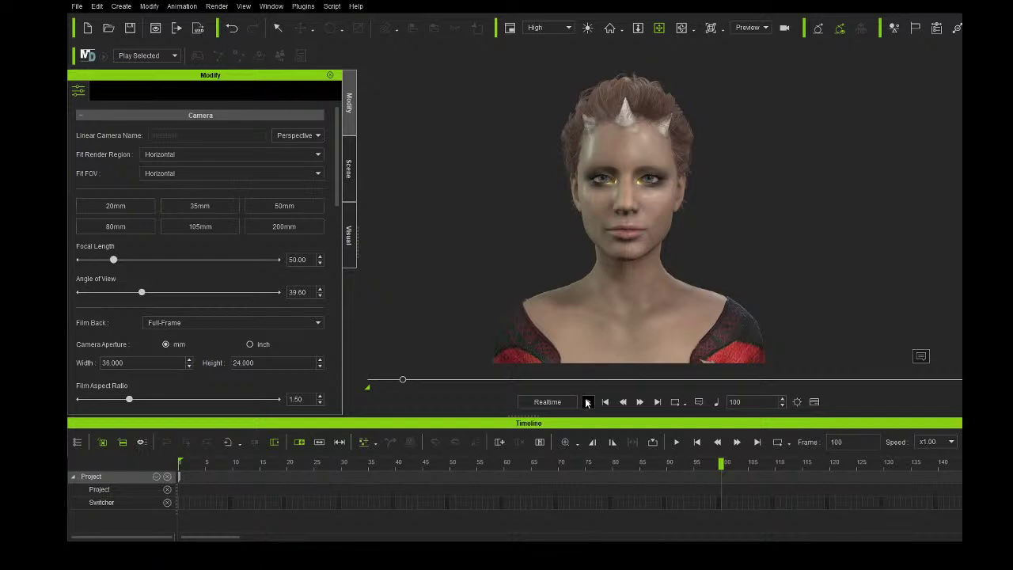
{"action": "left_click", "coordinate": [587, 403]}
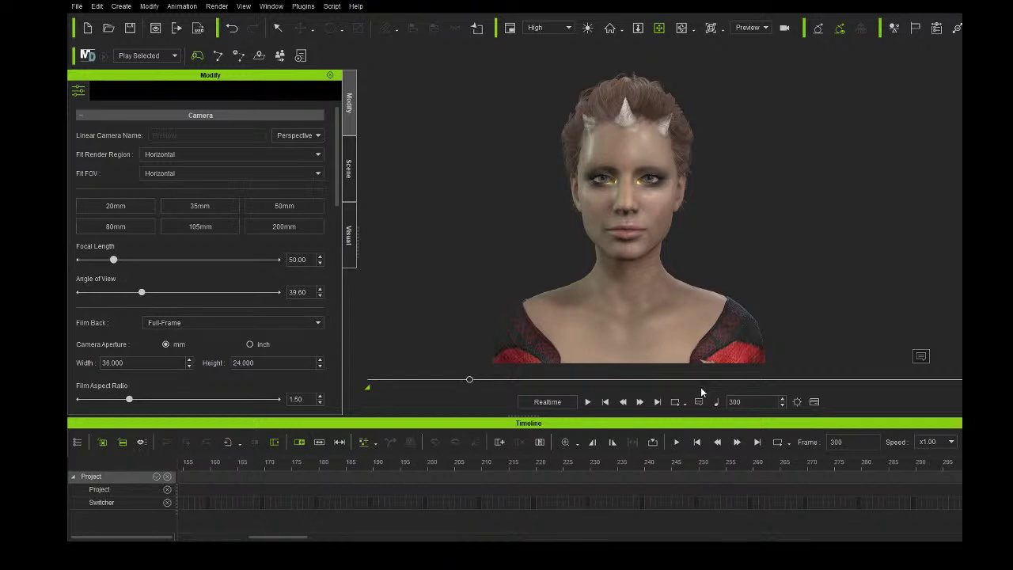
- Select HoloGirl in the scene and inspect the voice, lips and viseme tracks on the timeline
{"action": "scroll", "coordinate": [664, 498], "scroll_direction": "down", "scroll_amount": 2}
{"action": "scroll", "coordinate": [663, 503], "scroll_direction": "down", "scroll_amount": 2}
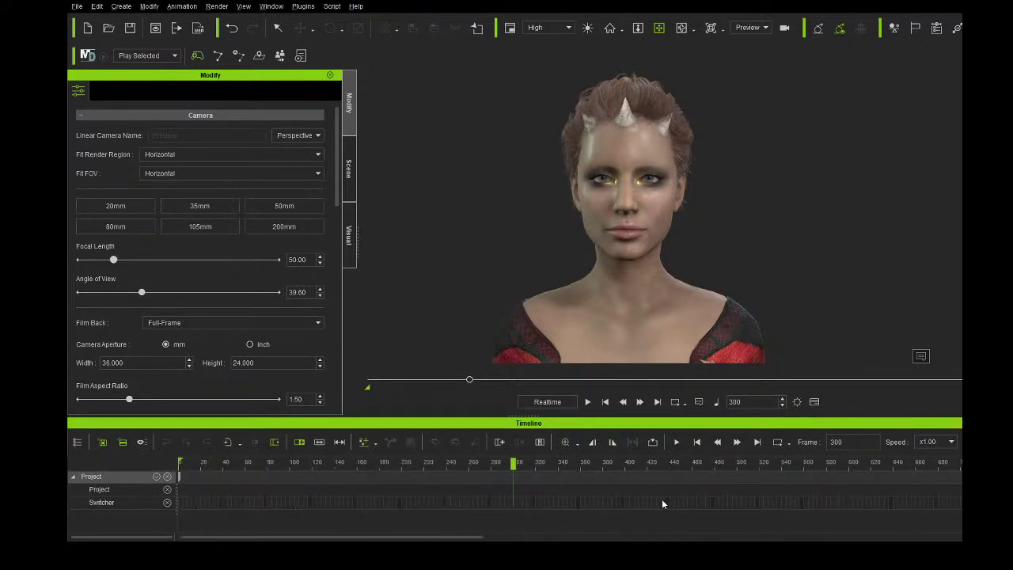
{"action": "left_click", "coordinate": [349, 167]}
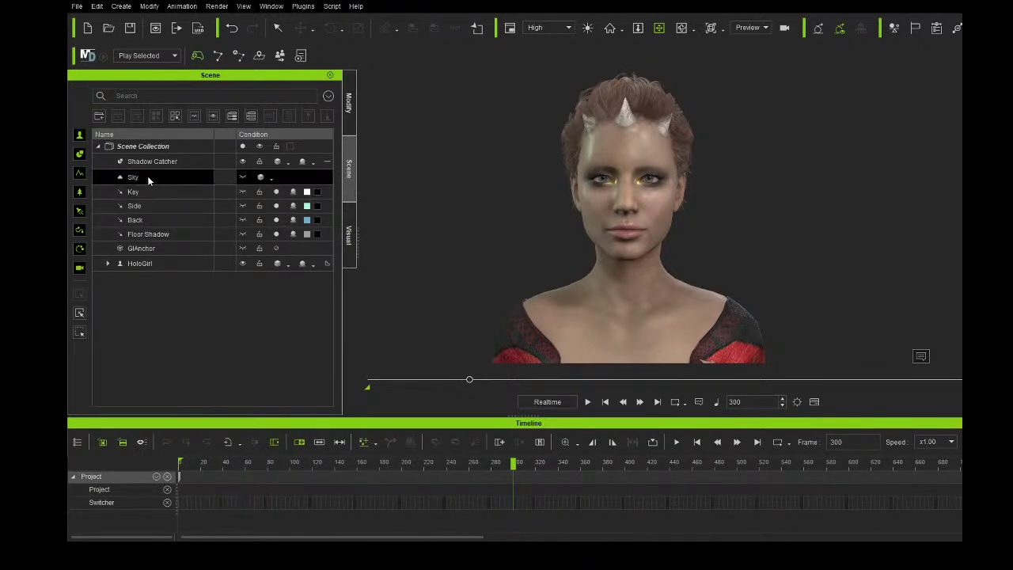
{"action": "left_click", "coordinate": [139, 263]}
{"action": "scroll", "coordinate": [165, 501], "scroll_direction": "down", "scroll_amount": 3}
{"action": "scroll", "coordinate": [165, 502], "scroll_direction": "down", "scroll_amount": 2}
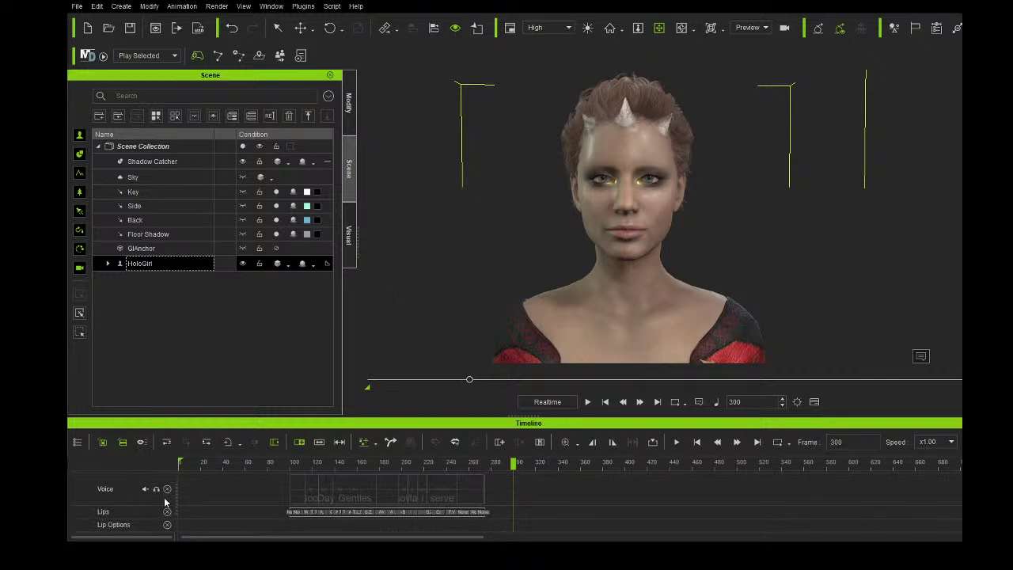
{"action": "scroll", "coordinate": [509, 504], "scroll_direction": "up", "scroll_amount": 3}
- Create a second facial script for HoloGirl at frame 344 using the voice clip "C20 We do indeed"
{"action": "left_click_drag", "start_coordinate": [513, 467], "coordinate": [562, 465]}
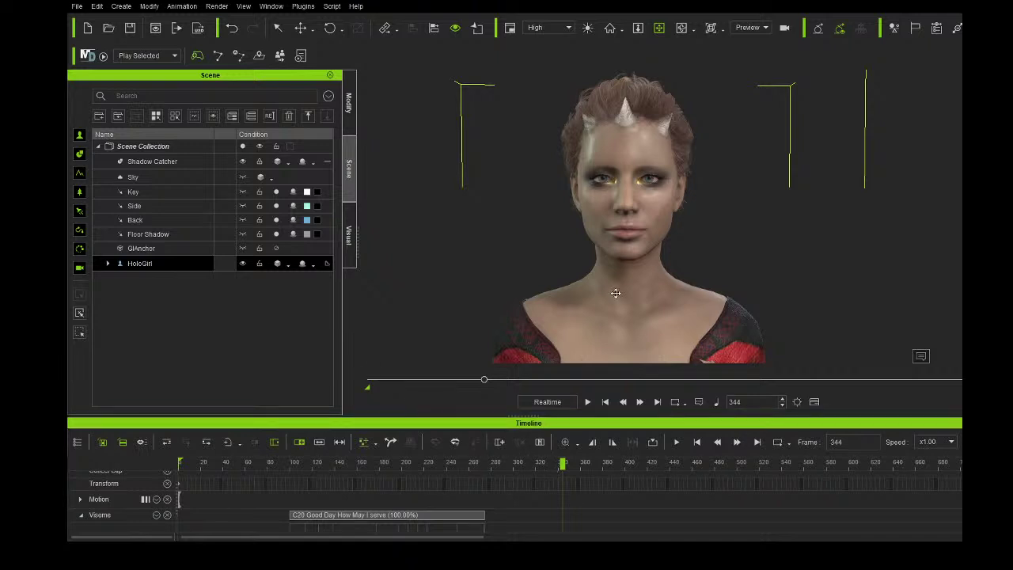
{"action": "left_click", "coordinate": [348, 103]}
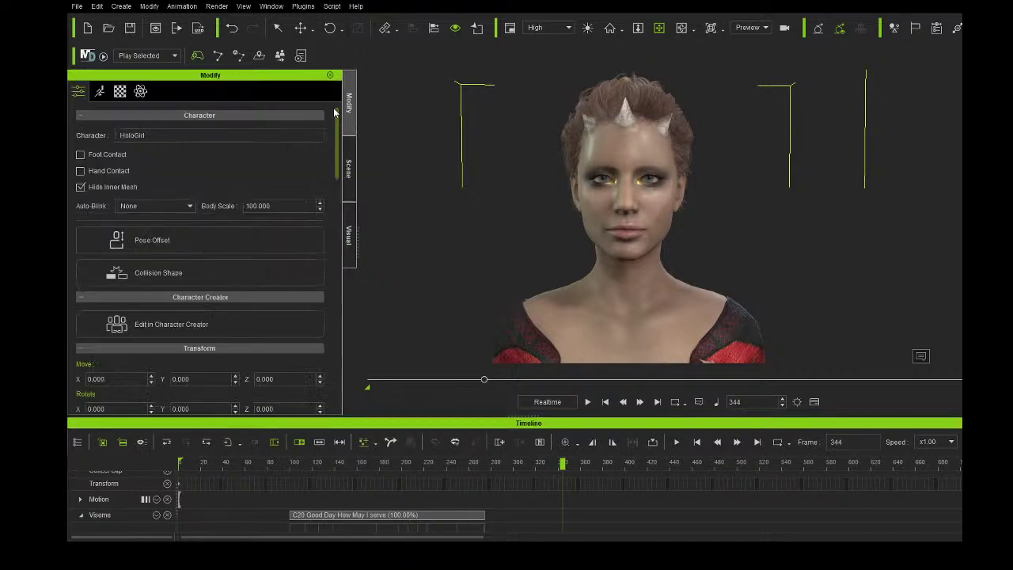
{"action": "left_click", "coordinate": [99, 91]}
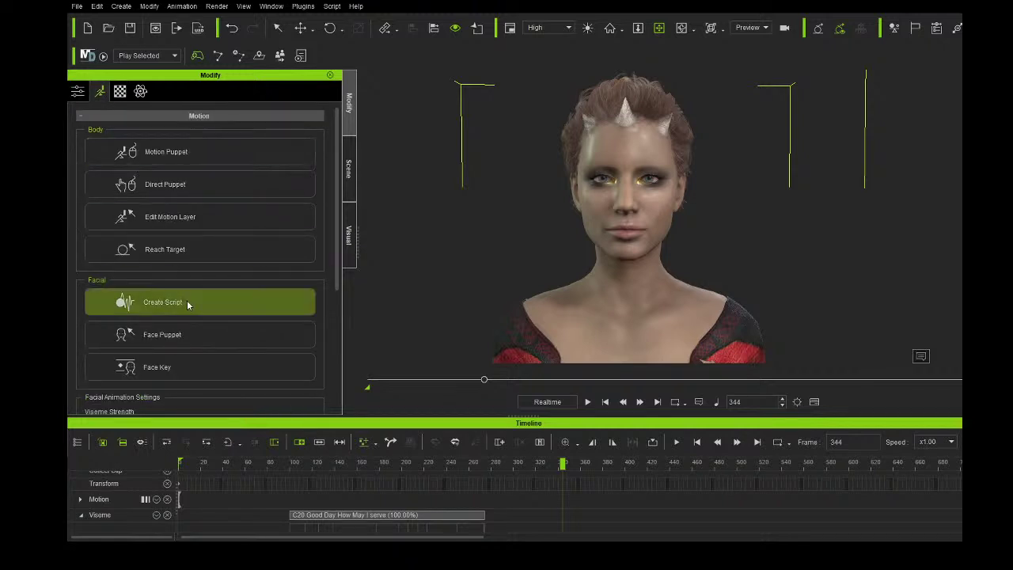
{"action": "left_click", "coordinate": [505, 317]}
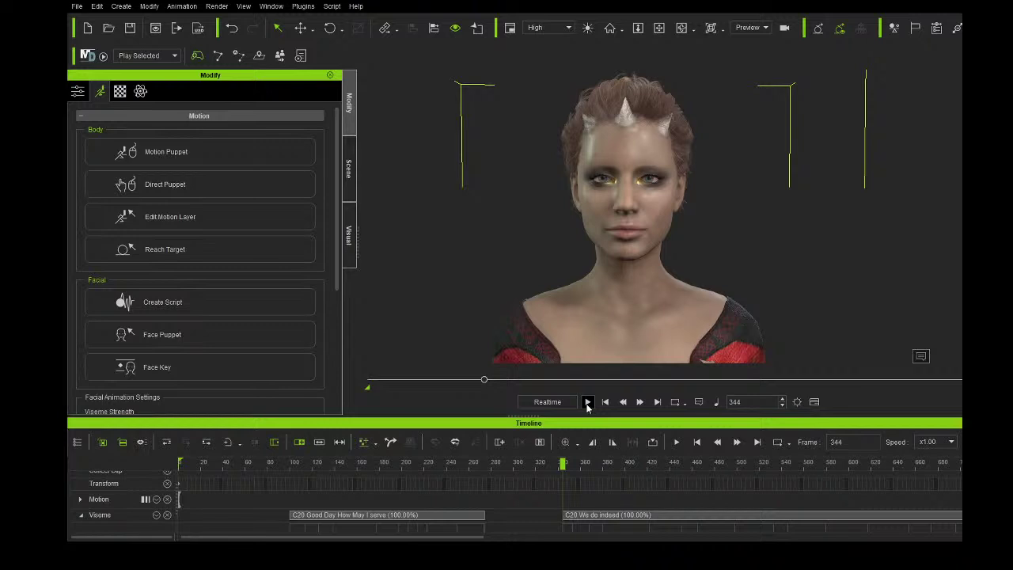
- Play through the "We do indeed" clip to frame 822 and create a facial script there using "C20 Thankyou Gentles"
{"action": "left_click", "coordinate": [587, 402]}
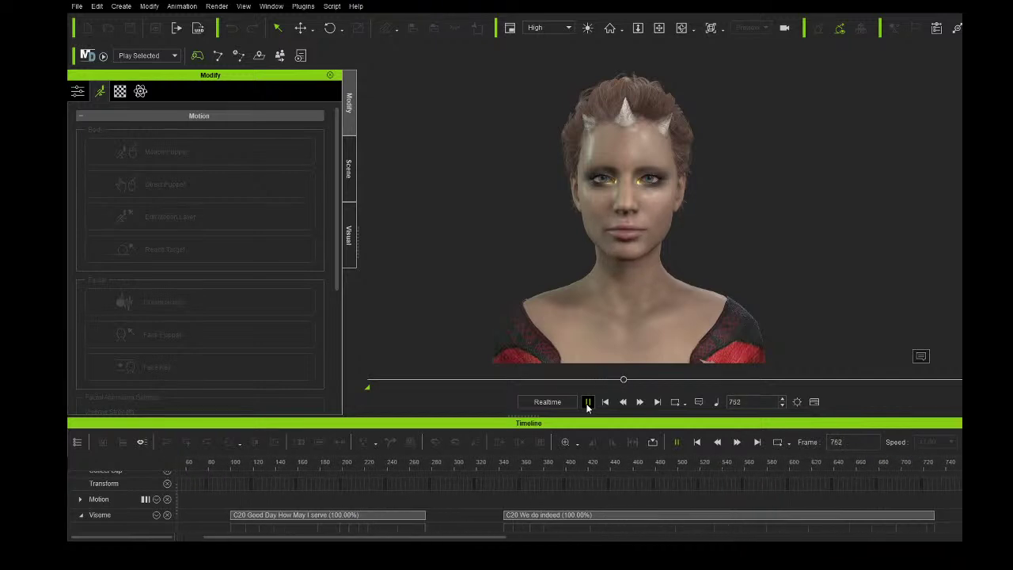
{"action": "left_click", "coordinate": [588, 402]}
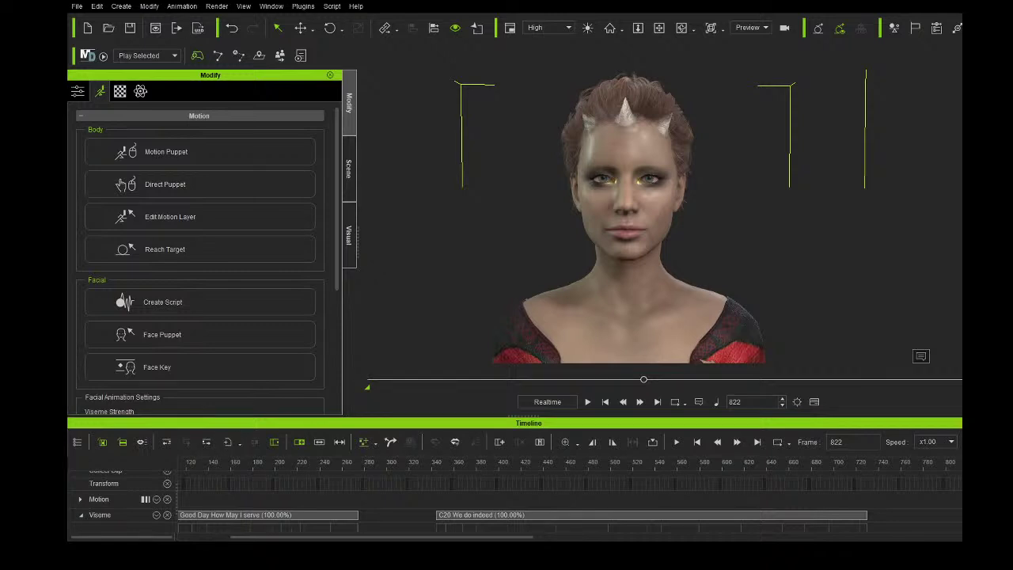
{"action": "left_click", "coordinate": [202, 307]}
{"action": "left_click_drag", "start_coordinate": [515, 537], "coordinate": [704, 538]}
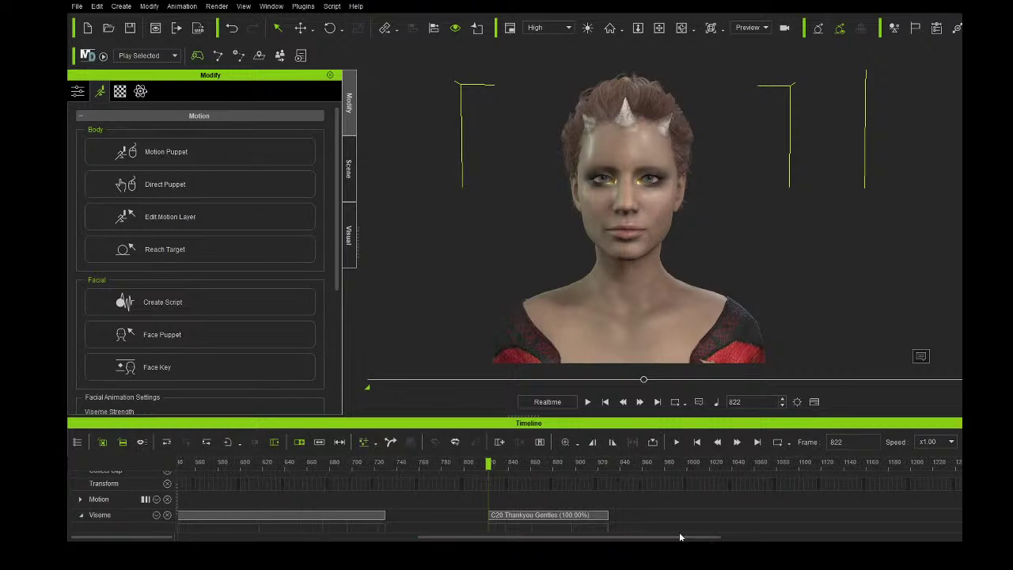
- Play past the "Thankyou Gentles" clip, advance to frame 1133 and create a facial script there using "C20 Will there be anything else"
{"action": "left_click", "coordinate": [588, 401]}
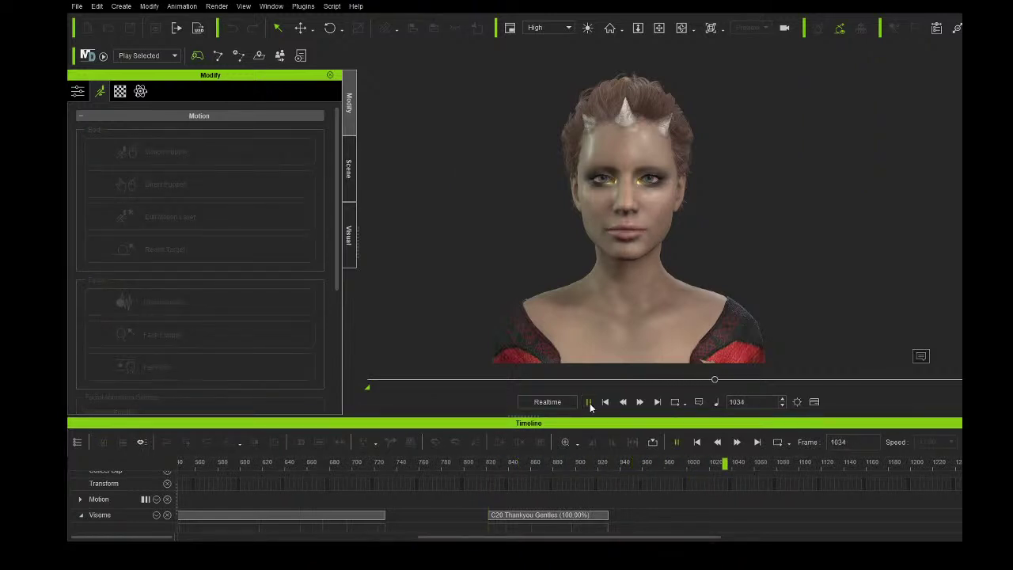
{"action": "left_click", "coordinate": [588, 402]}
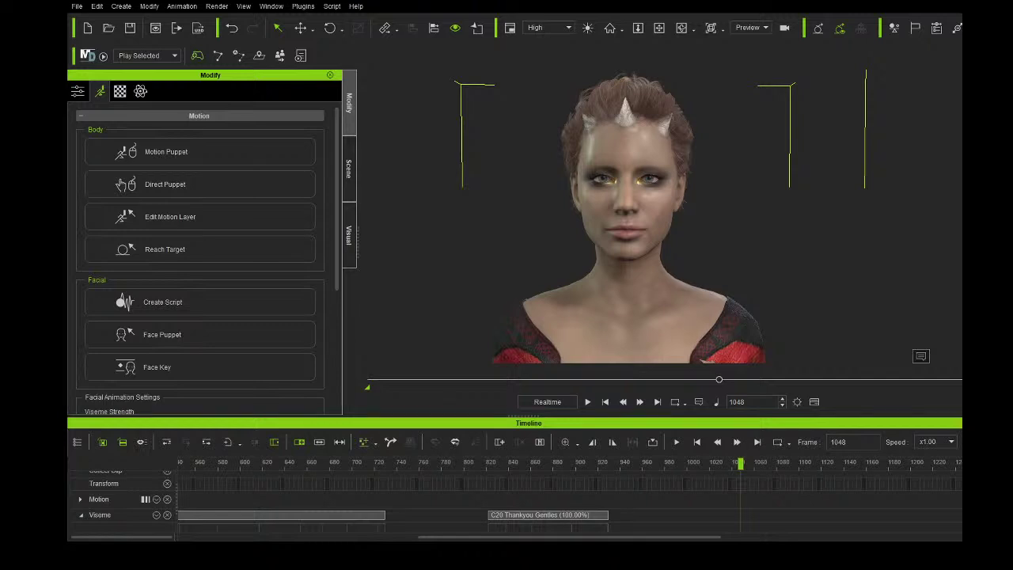
{"action": "left_click_drag", "start_coordinate": [766, 463], "coordinate": [795, 466]}
{"action": "key", "text": "space"}
{"action": "key", "text": "space"}
{"action": "left_click", "coordinate": [237, 302]}
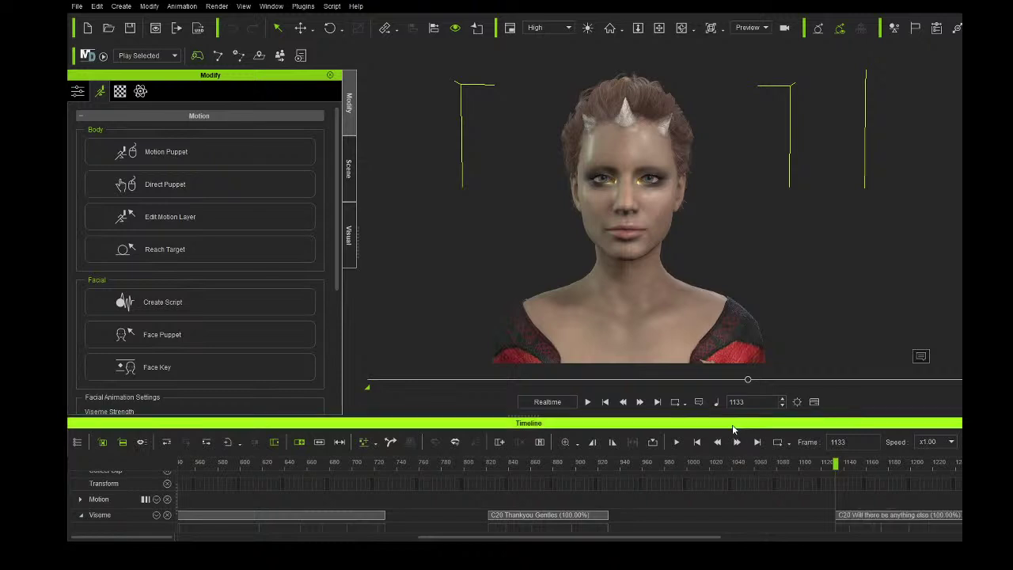
- Play past the "Will there be anything else" clip and create a facial script at frame 1375 using "C20 Thankyou 2"
{"action": "left_click", "coordinate": [587, 401]}
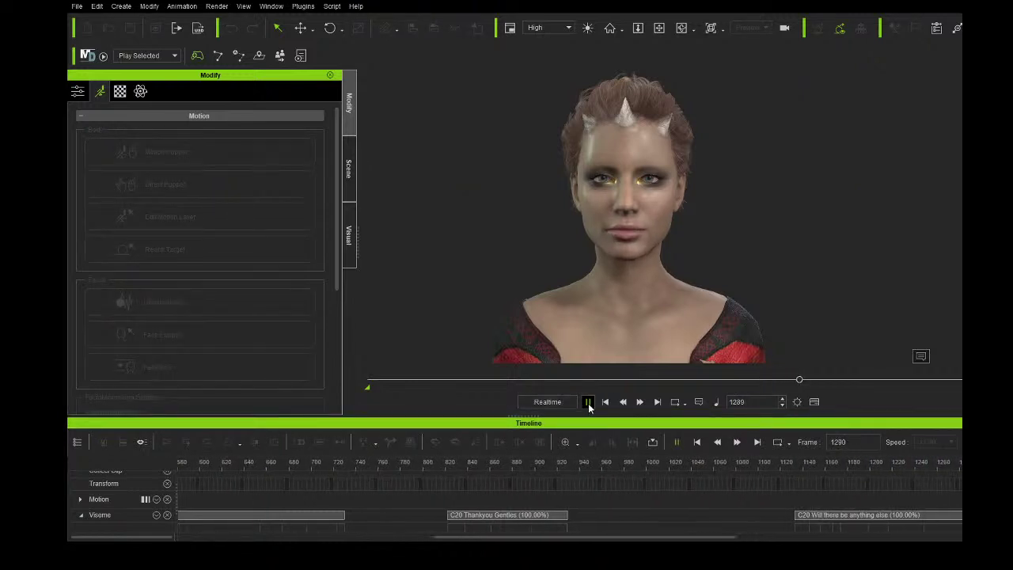
{"action": "left_click", "coordinate": [588, 403]}
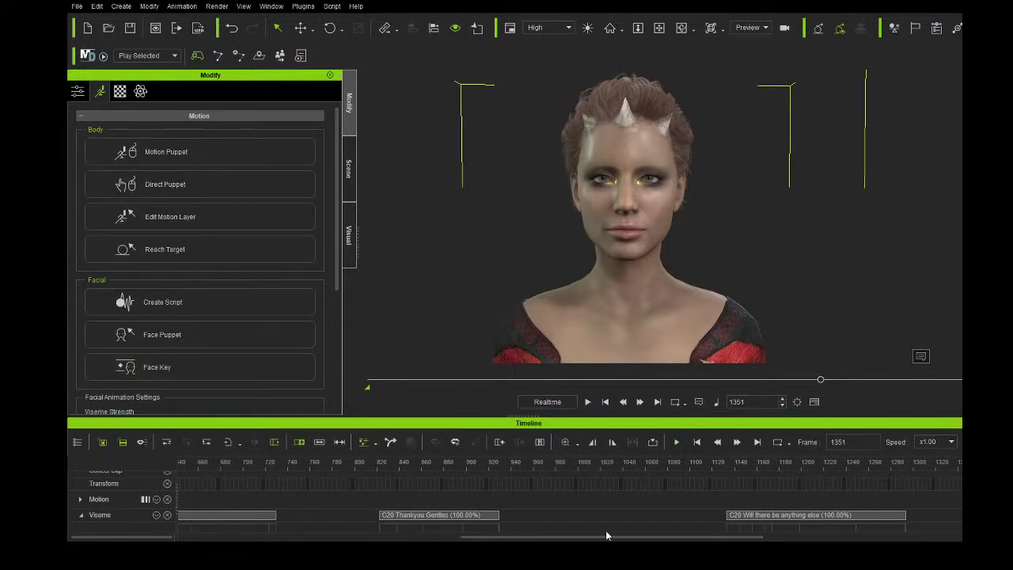
{"action": "left_click_drag", "start_coordinate": [601, 537], "coordinate": [715, 537]}
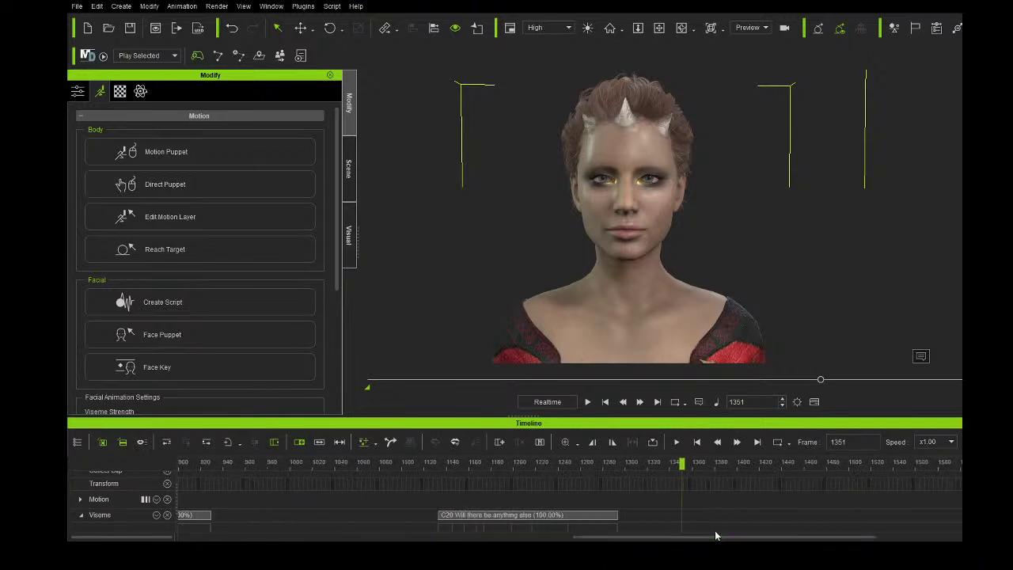
{"action": "left_click_drag", "start_coordinate": [690, 464], "coordinate": [709, 463]}
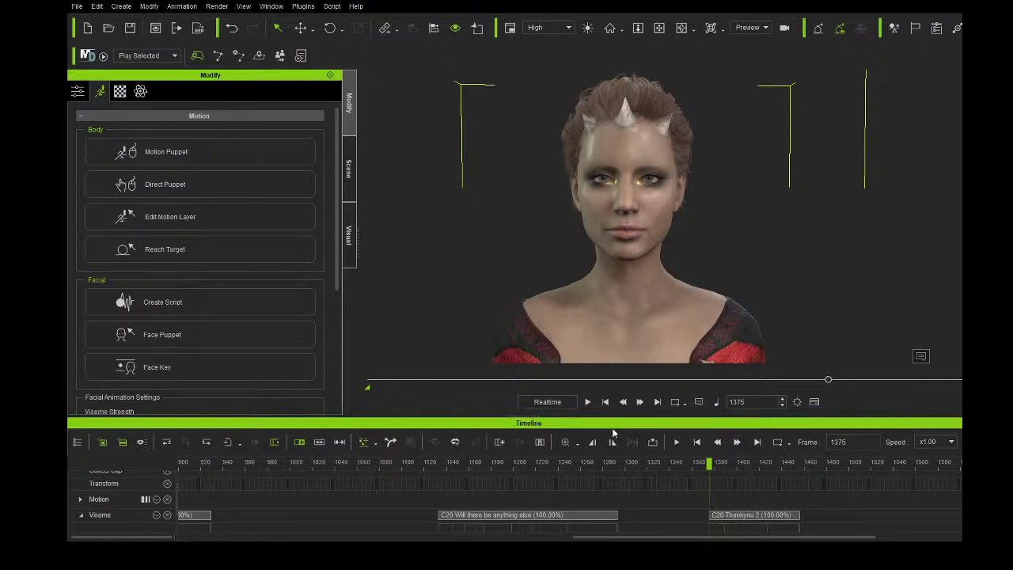
- Play past the "Thankyou 2" clip and create facial scripts using "C20 Yes Gentles" at frame 1600 and "C20 Certainly" at frame 1752
{"action": "left_click", "coordinate": [589, 402]}
{"action": "left_click_drag", "start_coordinate": [675, 539], "coordinate": [766, 541]}
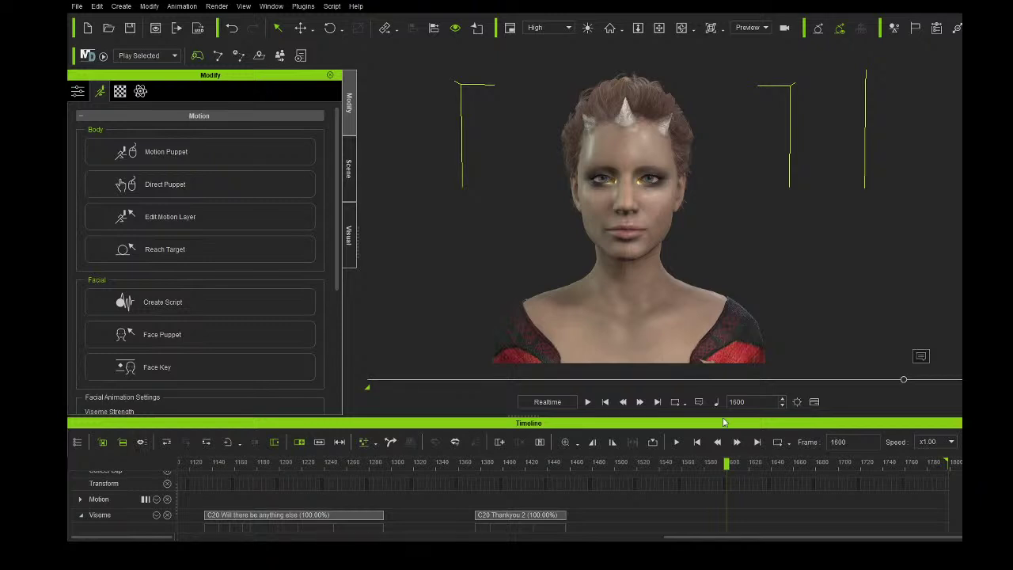
{"action": "left_click_drag", "start_coordinate": [739, 473], "coordinate": [900, 470]}
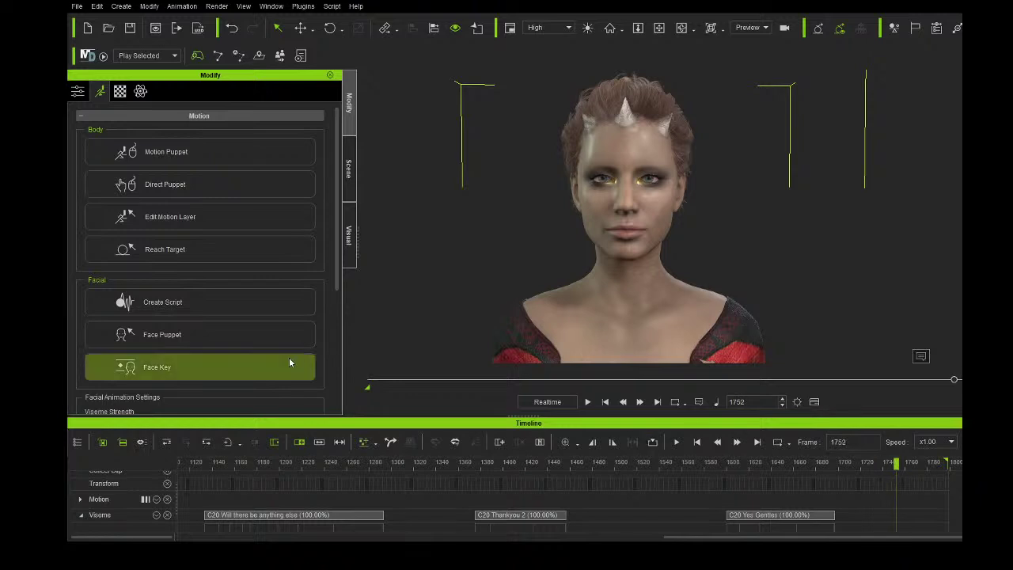
{"action": "left_click", "coordinate": [158, 301]}
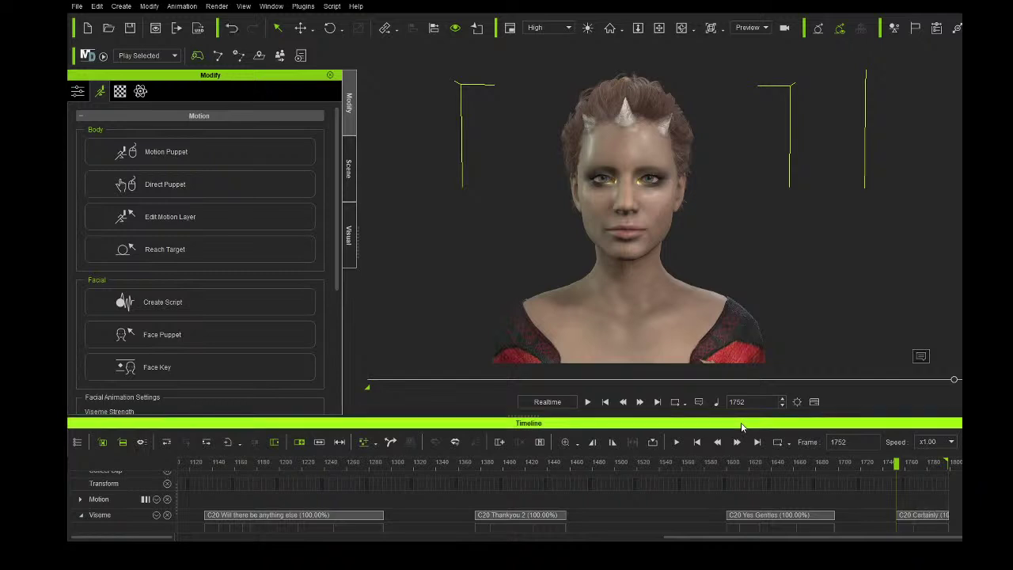
- Lengthen the project in its settings and move the timeline's end marker to frame 2000
{"action": "left_click", "coordinate": [97, 6]}
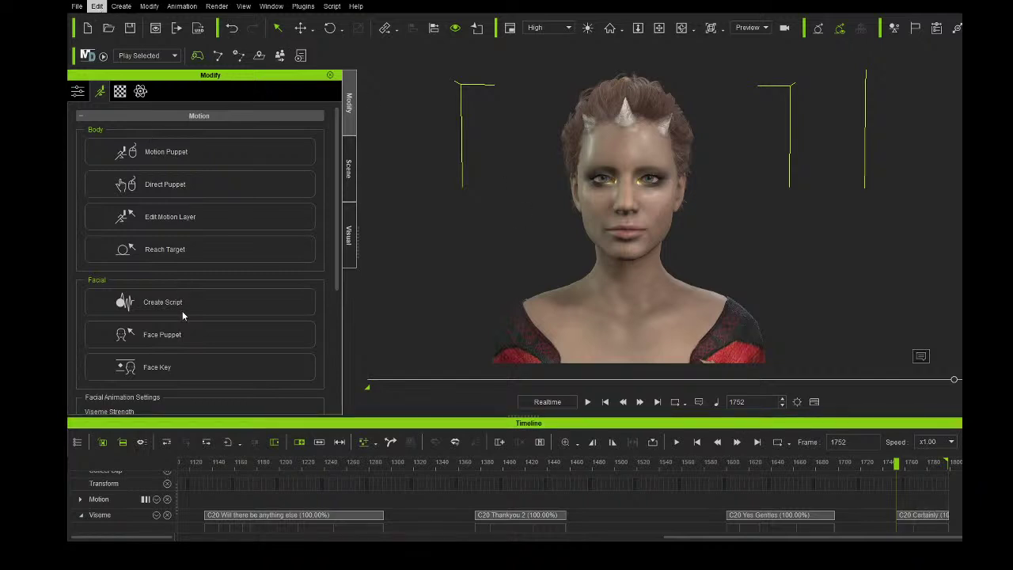
{"action": "left_click", "coordinate": [518, 307]}
{"action": "left_click", "coordinate": [650, 295]}
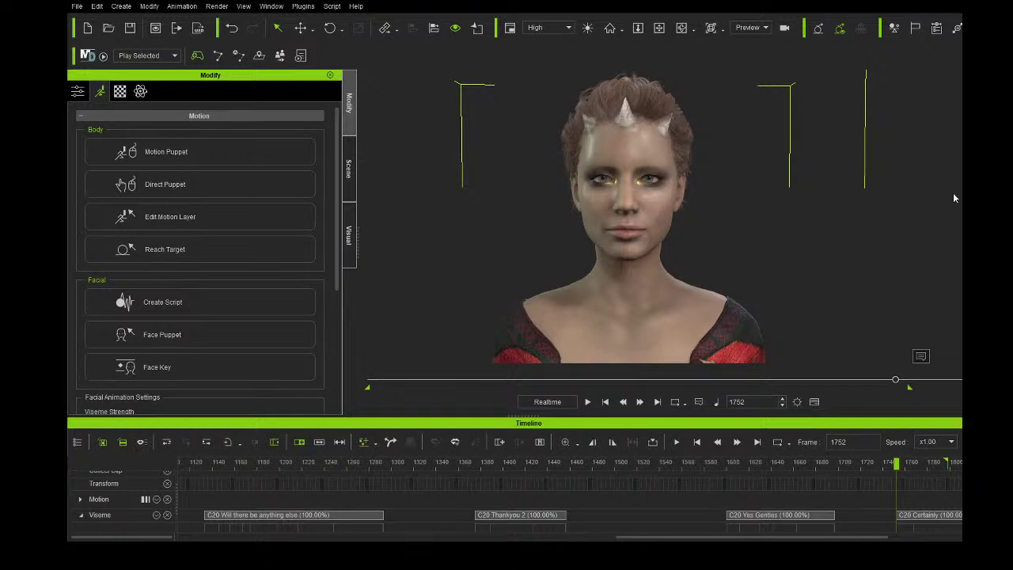
{"action": "left_click_drag", "start_coordinate": [637, 539], "coordinate": [715, 539]}
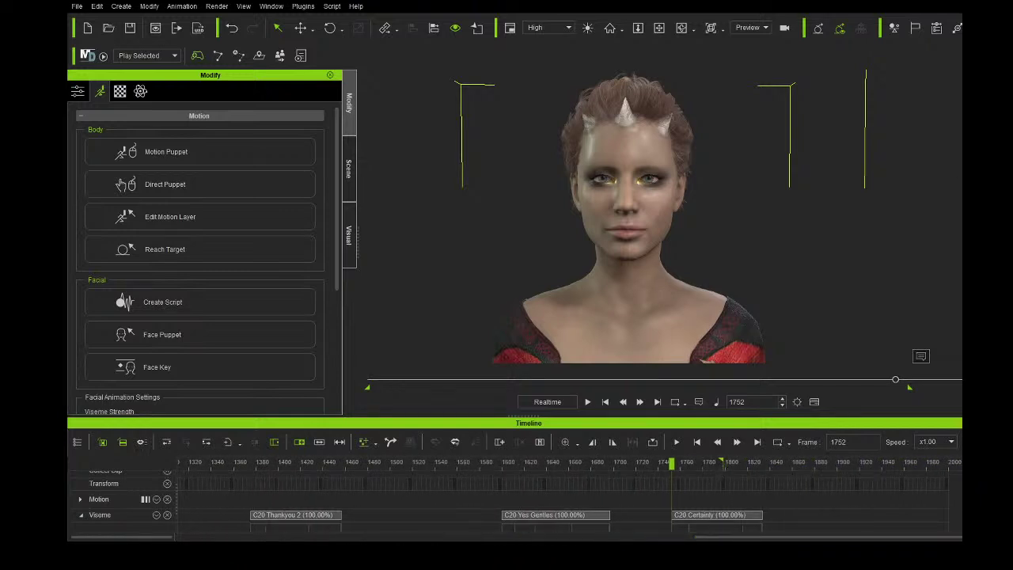
{"action": "left_click_drag", "start_coordinate": [721, 461], "coordinate": [946, 462]}
- Reframe the preview from HoloGirl's face to a front view of her whole upper body
{"action": "left_click", "coordinate": [681, 27]}
{"action": "left_click_drag", "start_coordinate": [650, 131], "coordinate": [516, 129]}
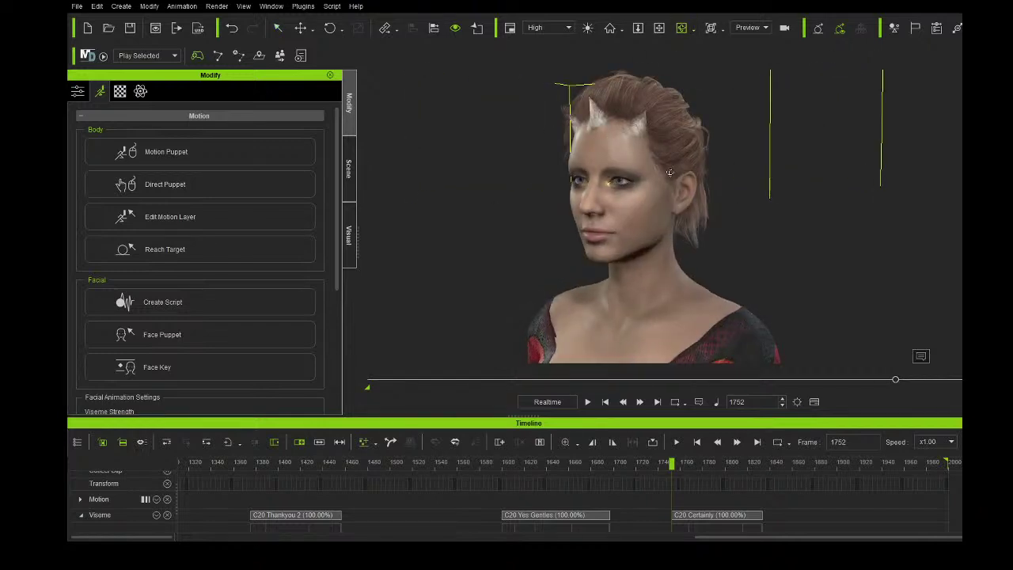
{"action": "left_click_drag", "start_coordinate": [671, 173], "coordinate": [709, 181]}
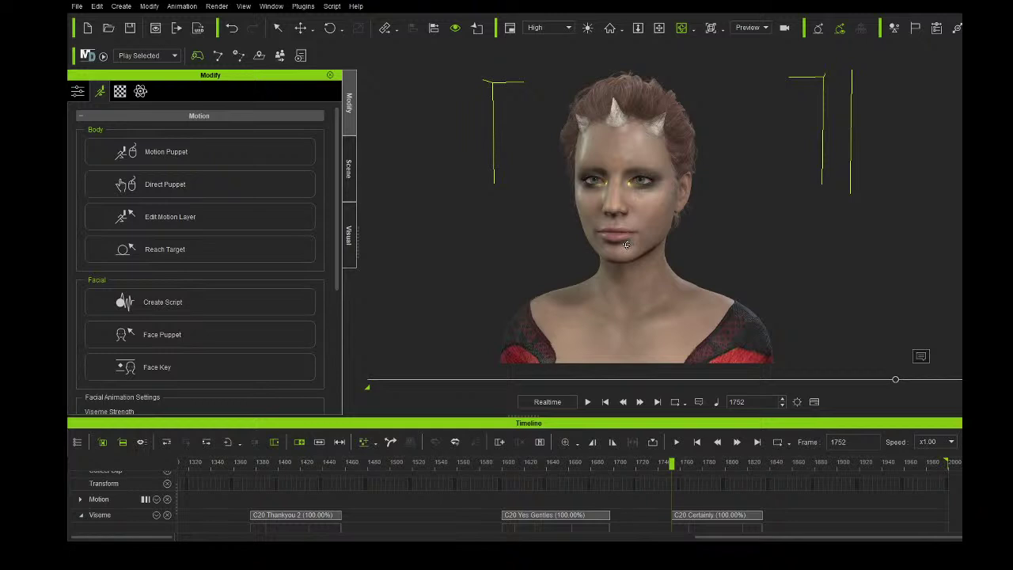
{"action": "scroll", "coordinate": [626, 246], "scroll_direction": "down", "scroll_amount": 5}
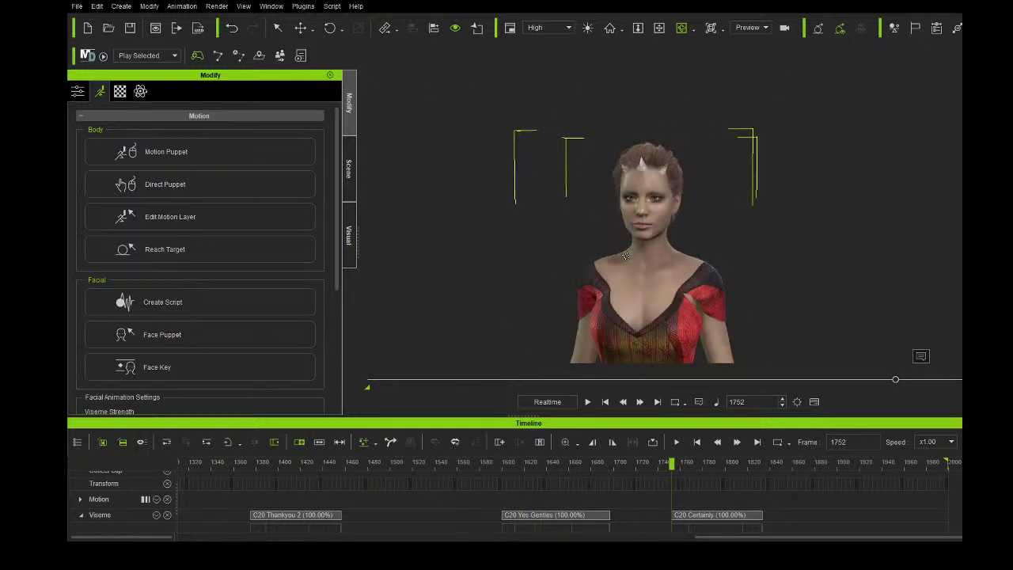
{"action": "left_click_drag", "start_coordinate": [626, 255], "coordinate": [660, 248]}
{"action": "left_click", "coordinate": [659, 27]}
{"action": "left_click_drag", "start_coordinate": [625, 208], "coordinate": [645, 199]}
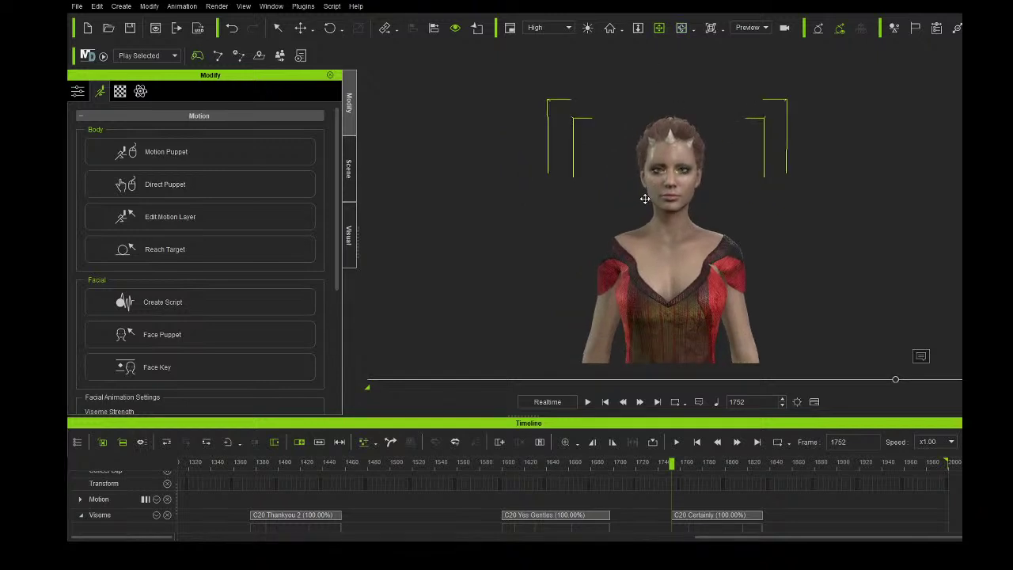
- Select the viseme clips "C20 Certainly", "C20 Yes Gentles" and "C20 Thankyou 2" one after another
{"action": "double_click", "coordinate": [679, 513]}
{"action": "double_click", "coordinate": [679, 512]}
{"action": "left_click", "coordinate": [700, 518]}
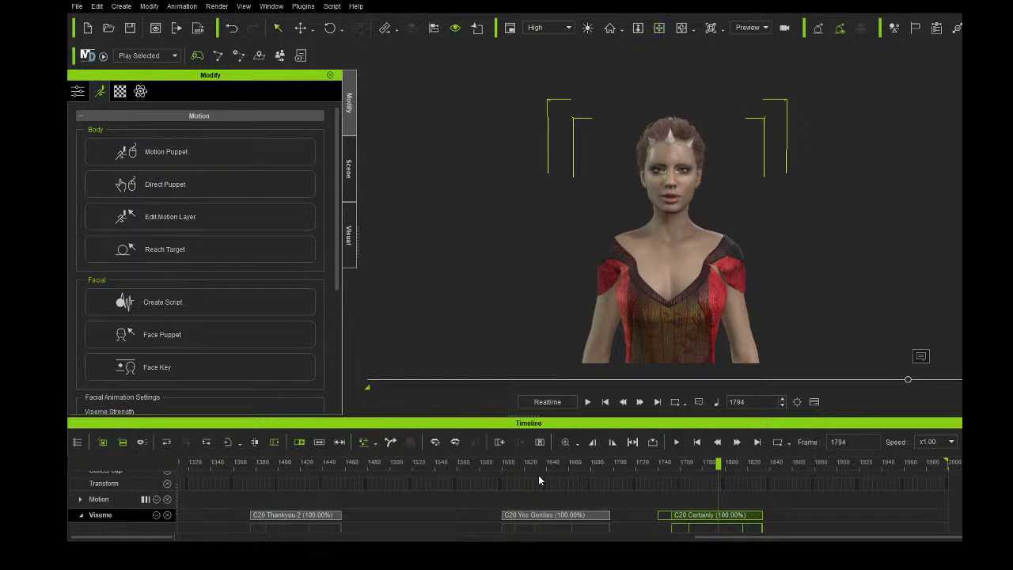
{"action": "left_click", "coordinate": [525, 518]}
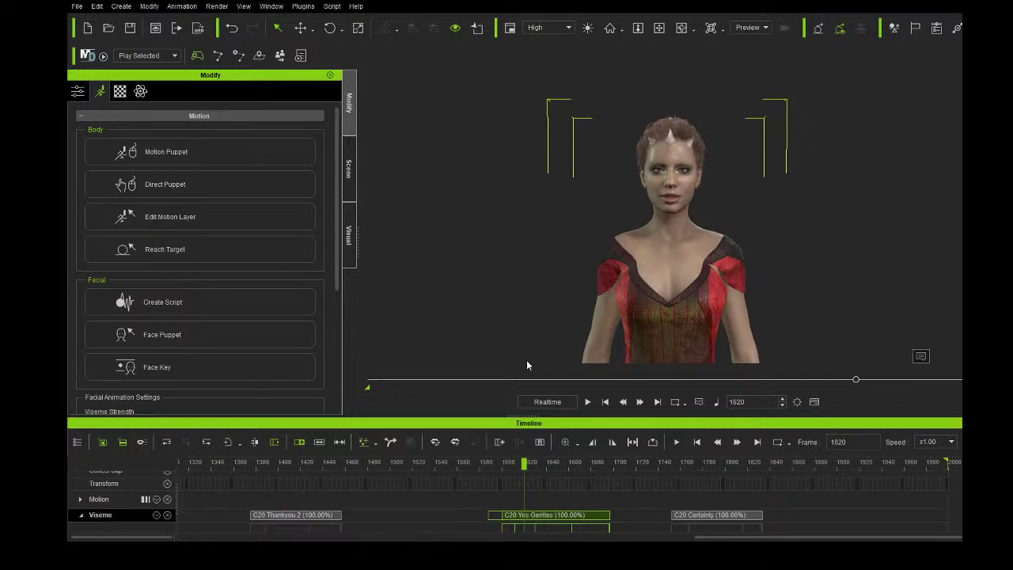
{"action": "left_click", "coordinate": [299, 465]}
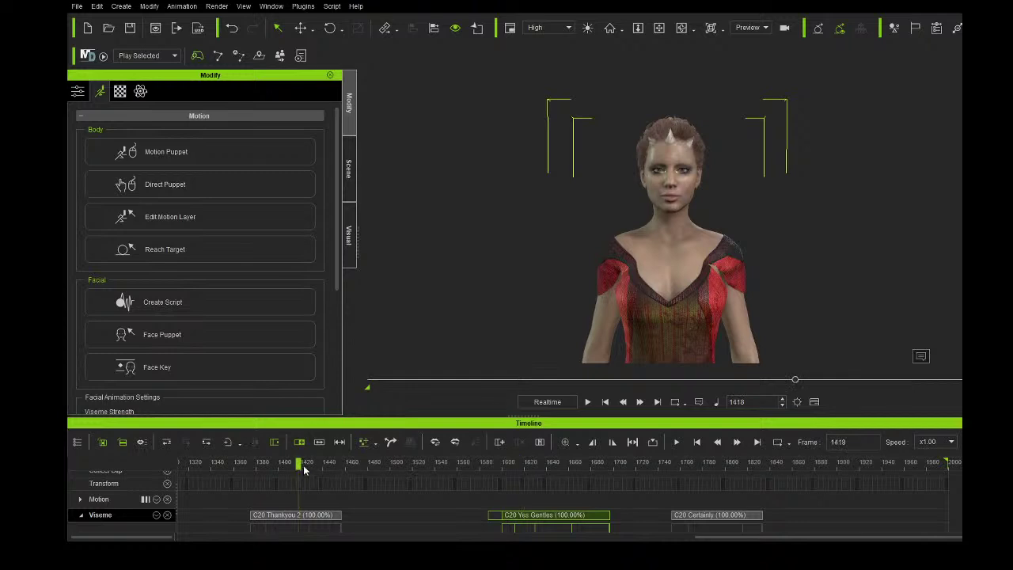
{"action": "left_click", "coordinate": [305, 516]}
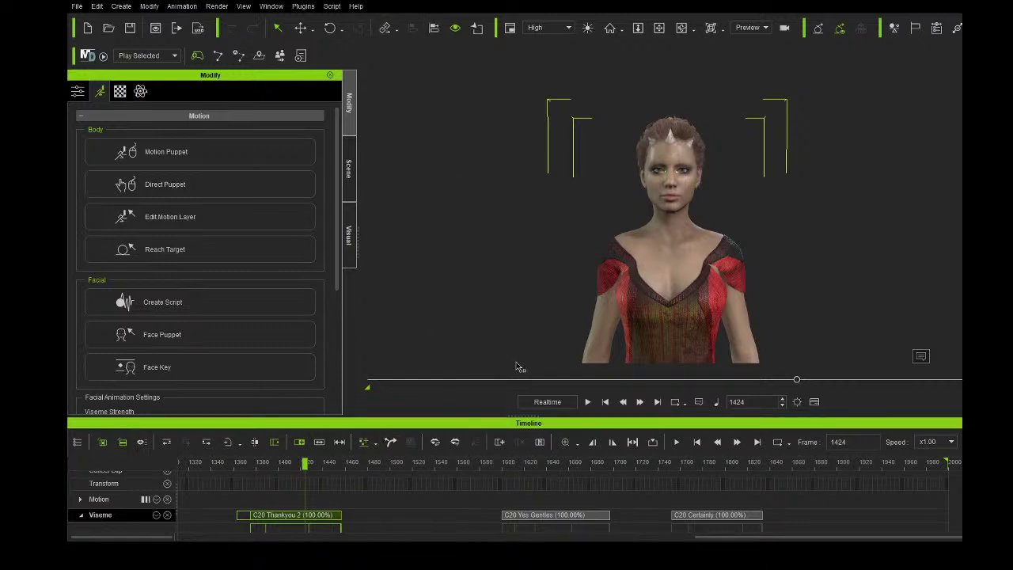
- Select the earlier viseme clips one by one, from "C20 Will there be anything else" back to "C20 Good Day How May I serve"
{"action": "left_click_drag", "start_coordinate": [731, 537], "coordinate": [490, 537]}
{"action": "left_click", "coordinate": [662, 521]}
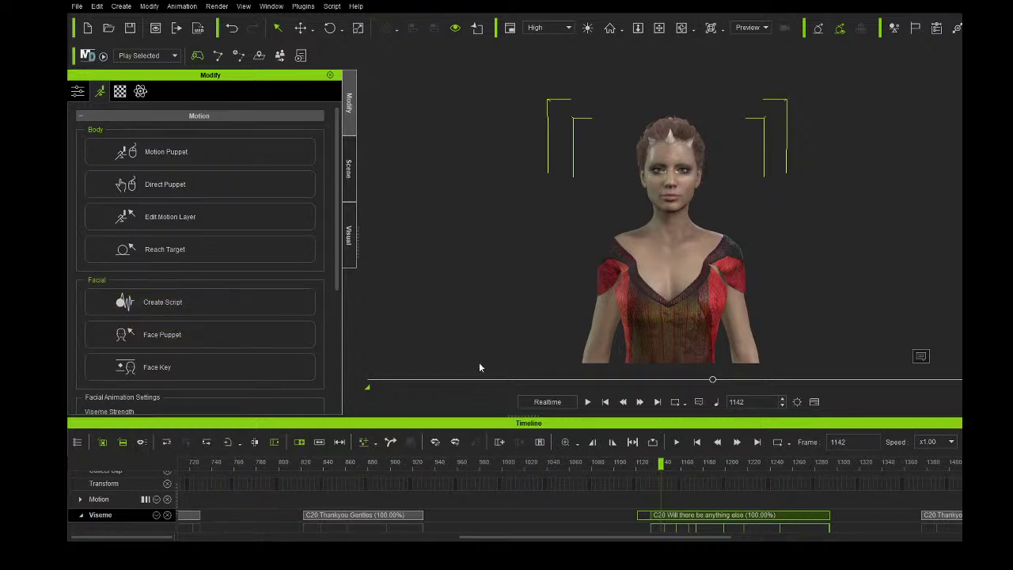
{"action": "left_click", "coordinate": [359, 514]}
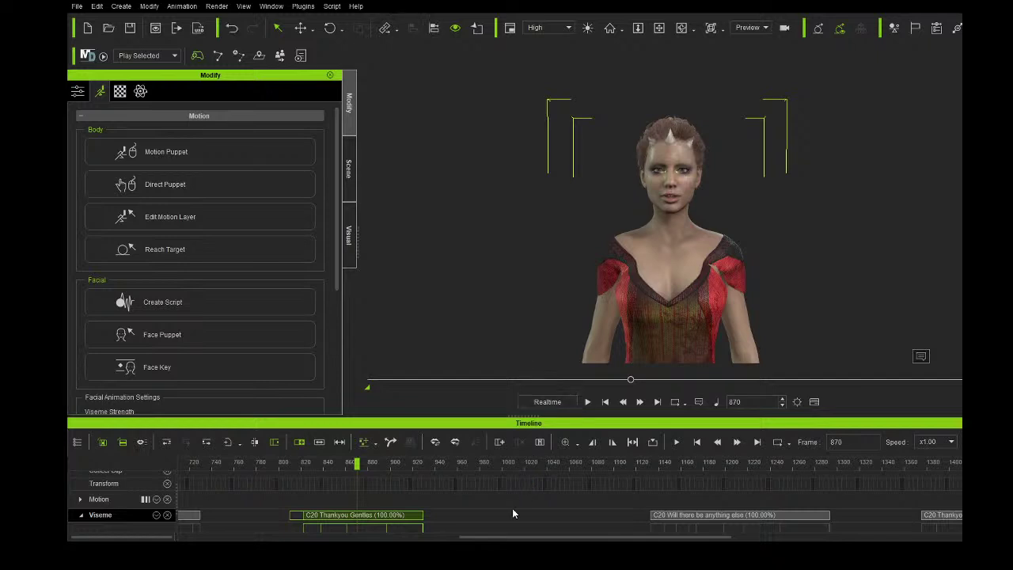
{"action": "left_click_drag", "start_coordinate": [497, 538], "coordinate": [229, 537]}
{"action": "left_click", "coordinate": [563, 515]}
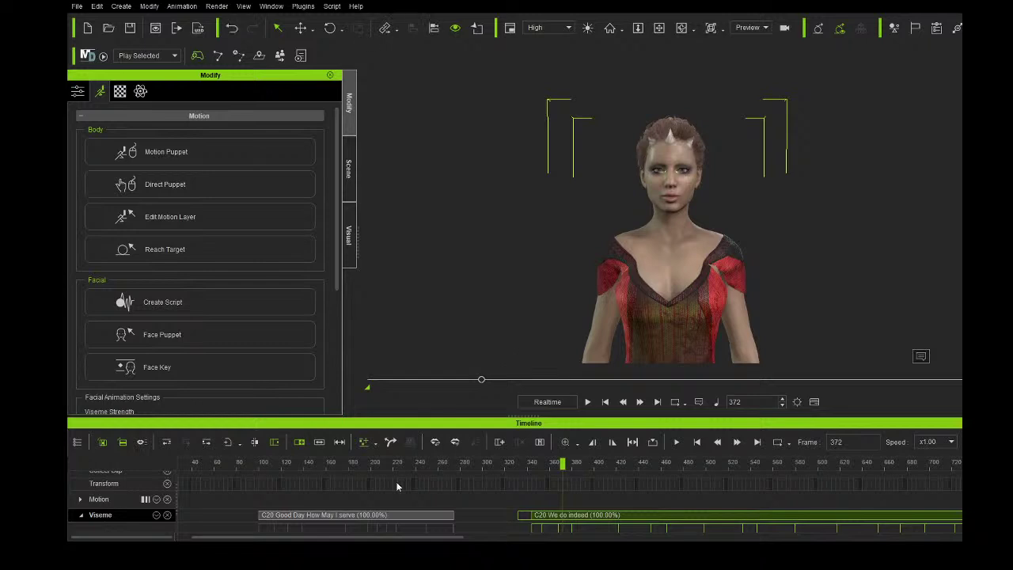
{"action": "left_click", "coordinate": [360, 514]}
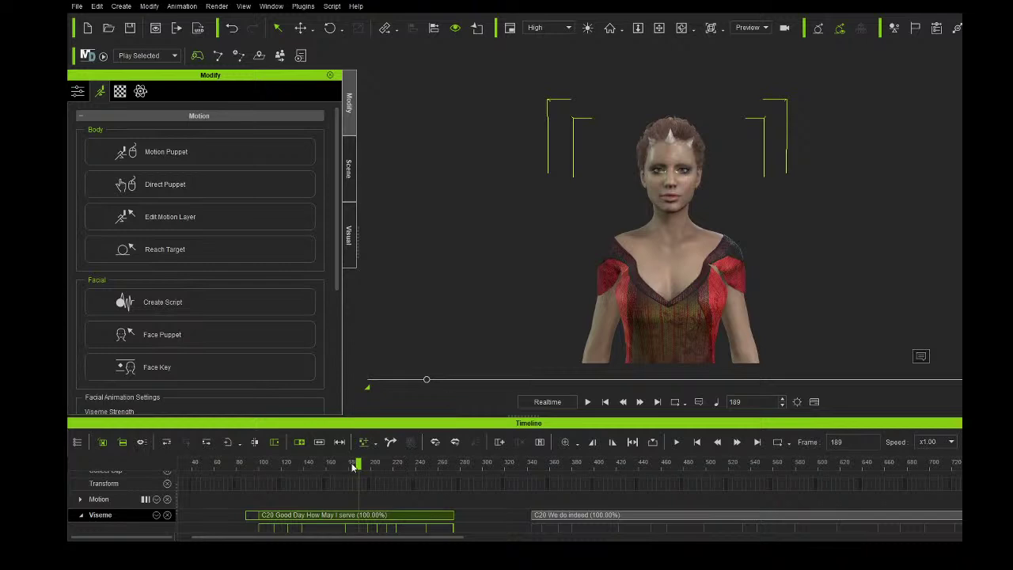
- Play the full lip-synced dialogue from frame 74 to the end of the timeline
{"action": "scroll", "coordinate": [305, 490], "scroll_direction": "left", "scroll_amount": 2}
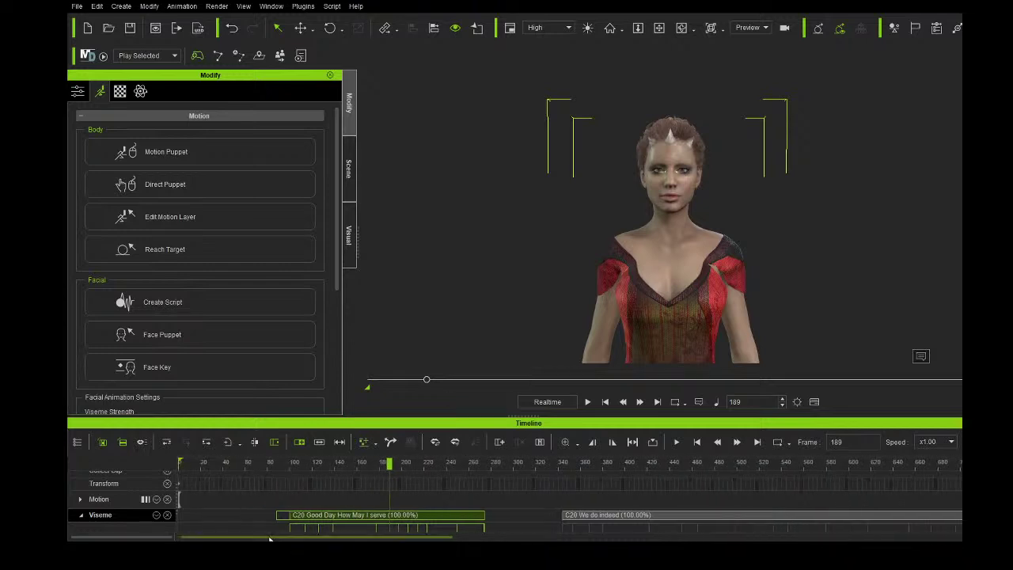
{"action": "left_click", "coordinate": [261, 464]}
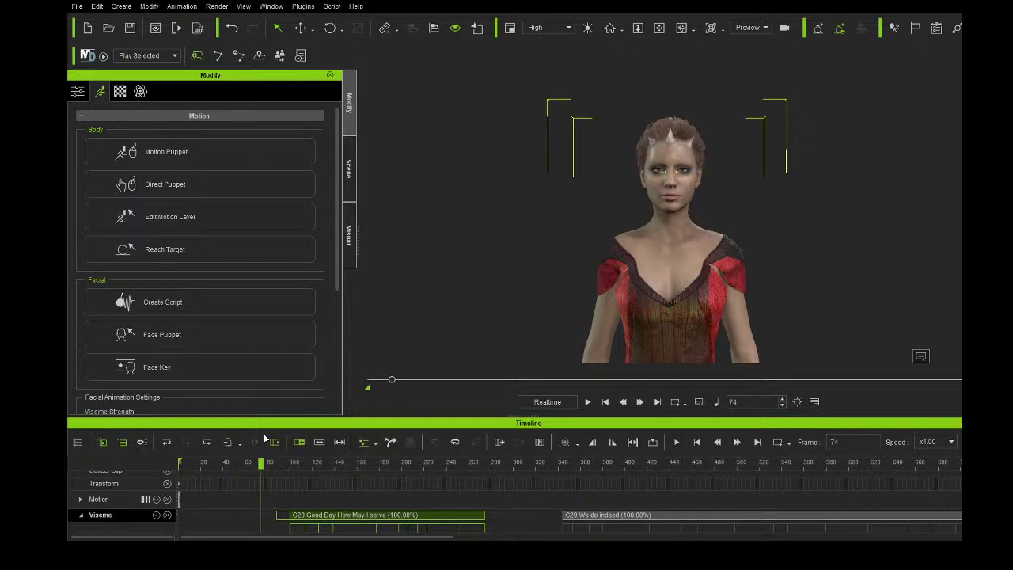
{"action": "left_click", "coordinate": [587, 402]}
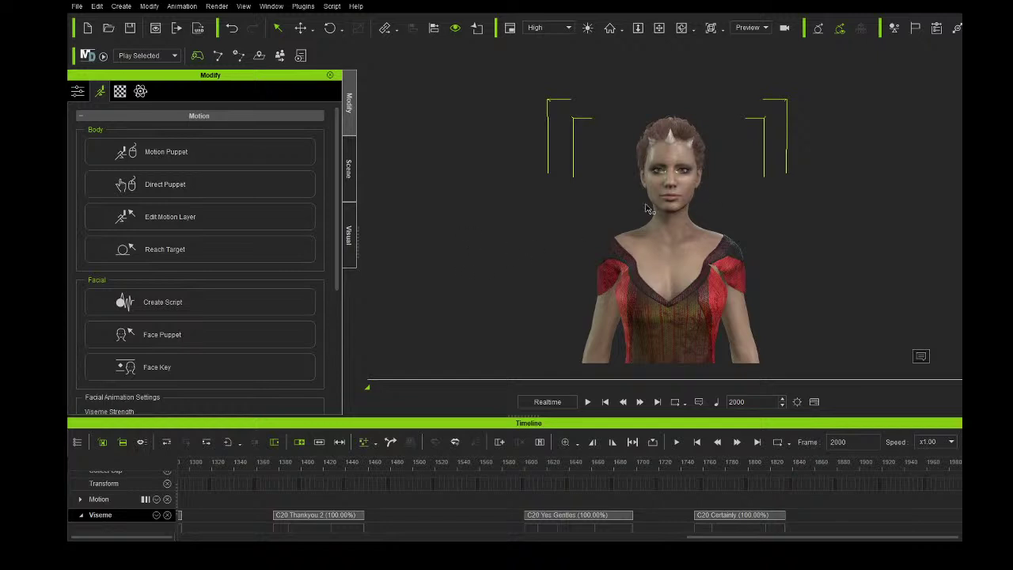
- Show the scene's object list and return the playhead to frame 0
{"action": "left_click", "coordinate": [659, 28]}
{"action": "left_click_drag", "start_coordinate": [670, 191], "coordinate": [658, 171]}
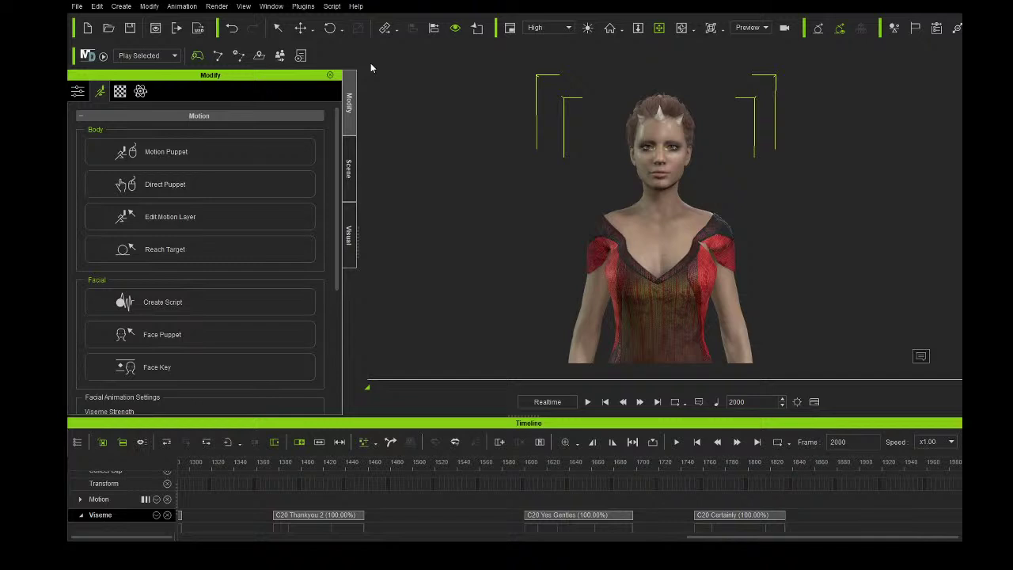
{"action": "left_click", "coordinate": [350, 154]}
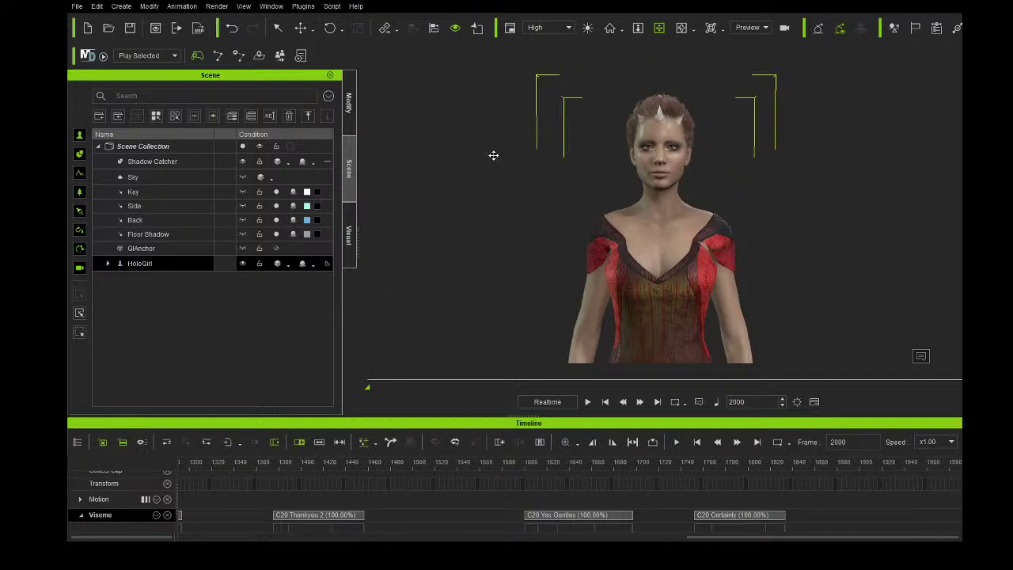
{"action": "left_click_drag", "start_coordinate": [508, 179], "coordinate": [513, 167]}
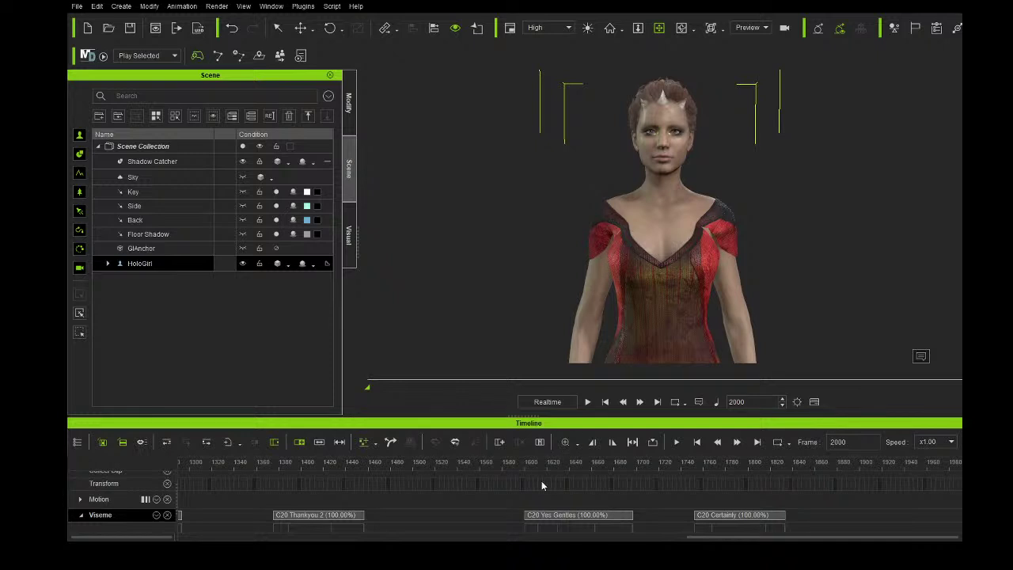
{"action": "left_click_drag", "start_coordinate": [697, 538], "coordinate": [198, 538]}
{"action": "left_click_drag", "start_coordinate": [221, 466], "coordinate": [175, 465]}
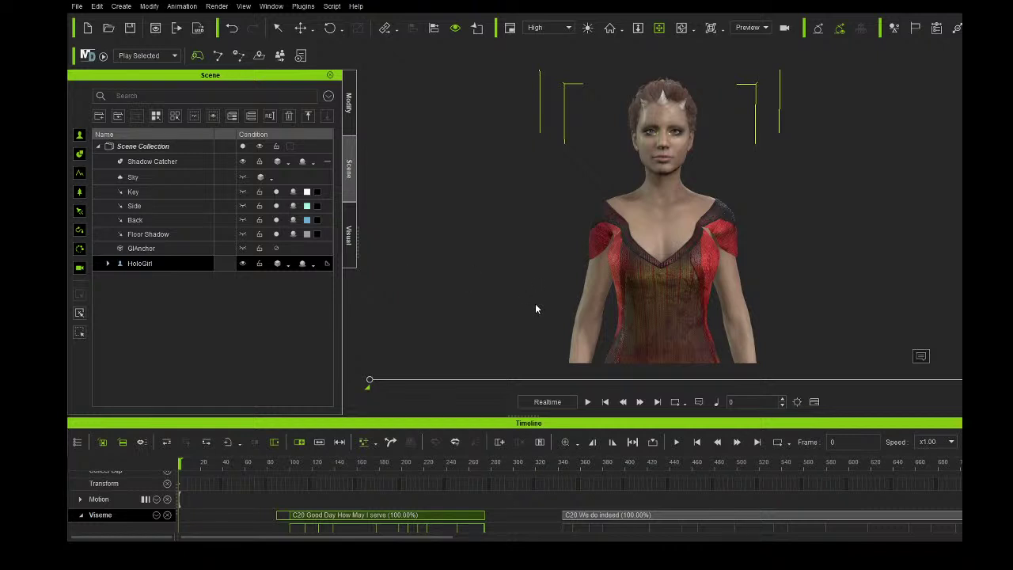
- Activate Motion Director for HoloGirl, stop the live control and return to frame 0
{"action": "key", "text": "ctrl+space"}
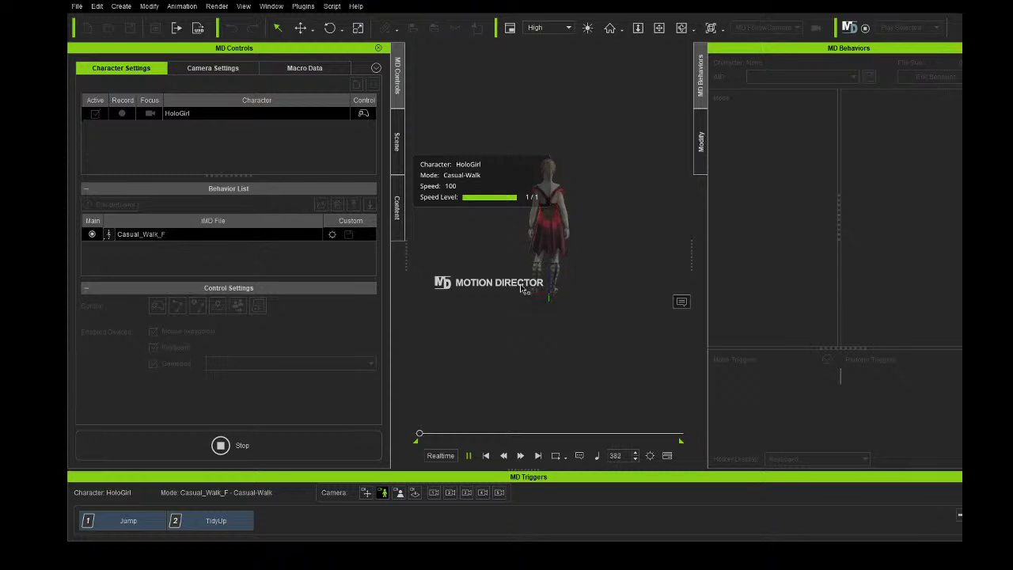
{"action": "left_click", "coordinate": [485, 456]}
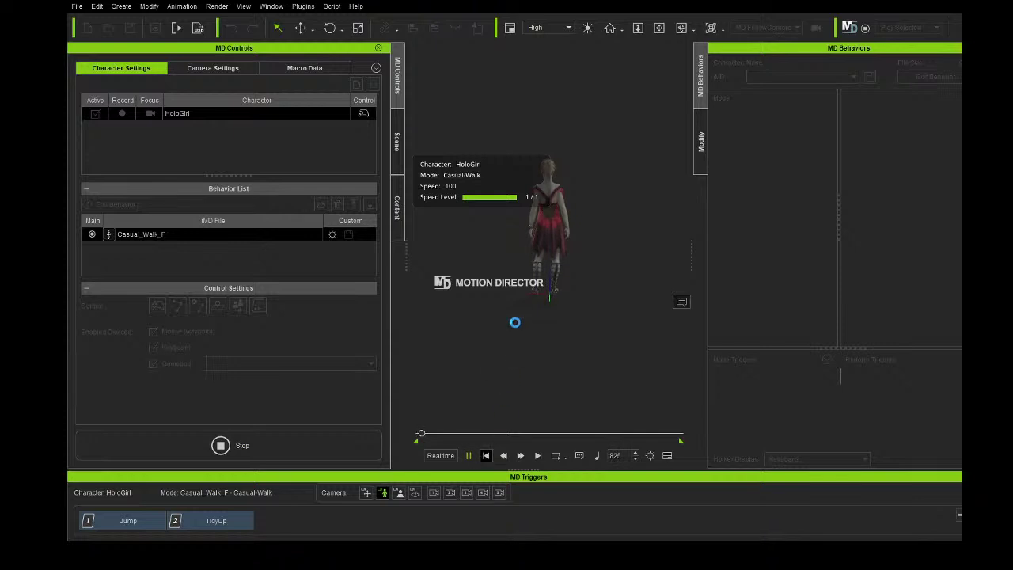
{"action": "scroll", "coordinate": [511, 278], "scroll_direction": "up", "scroll_amount": 2}
{"action": "scroll", "coordinate": [511, 274], "scroll_direction": "down", "scroll_amount": 2}
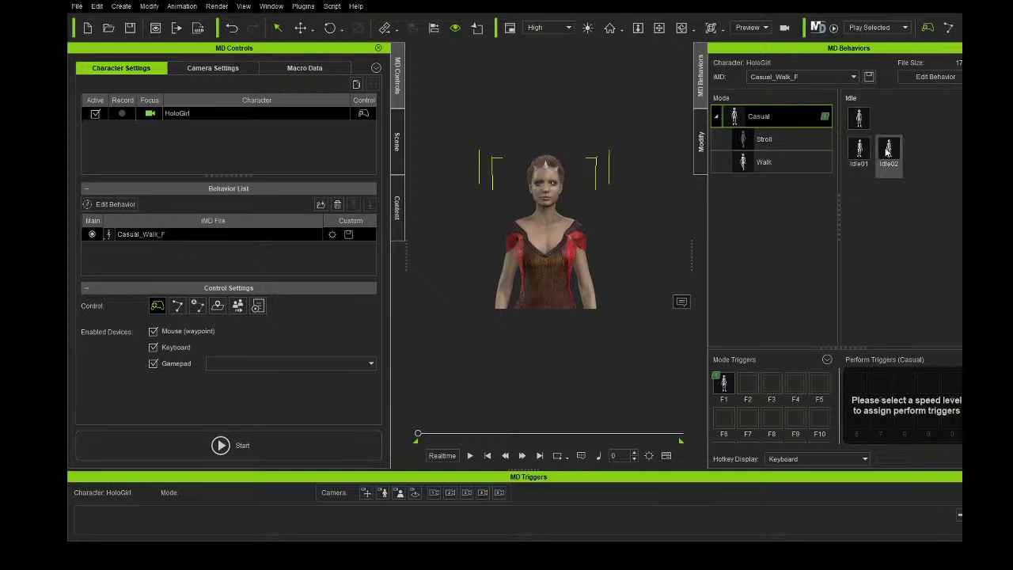
- Examine the Casual idle motions, play the animation from the start and return to frame 0
{"action": "mouse_move", "coordinate": [887, 148]}
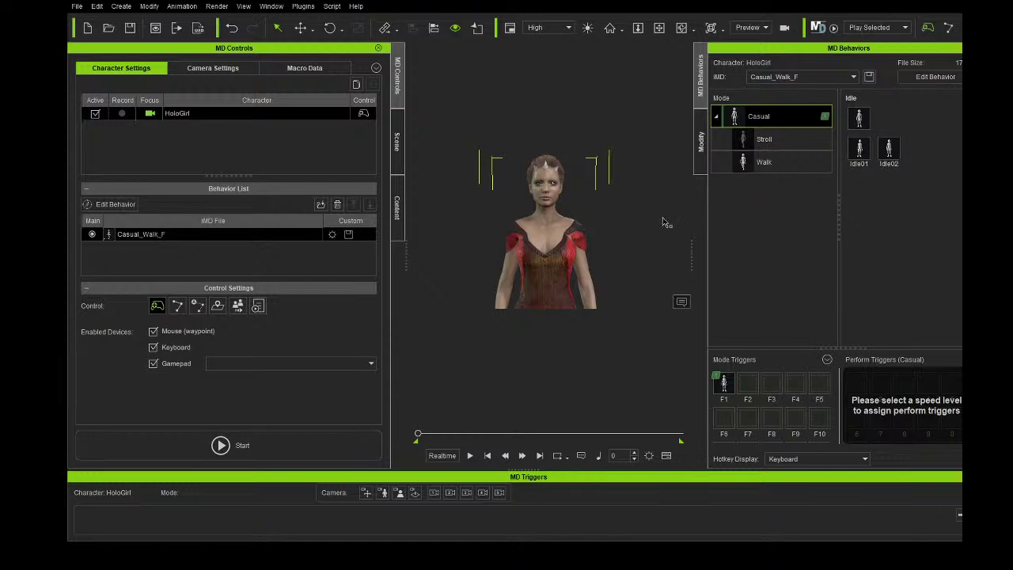
{"action": "left_click_drag", "start_coordinate": [417, 435], "coordinate": [314, 430]}
{"action": "mouse_move", "coordinate": [864, 119]}
{"action": "left_click", "coordinate": [470, 456]}
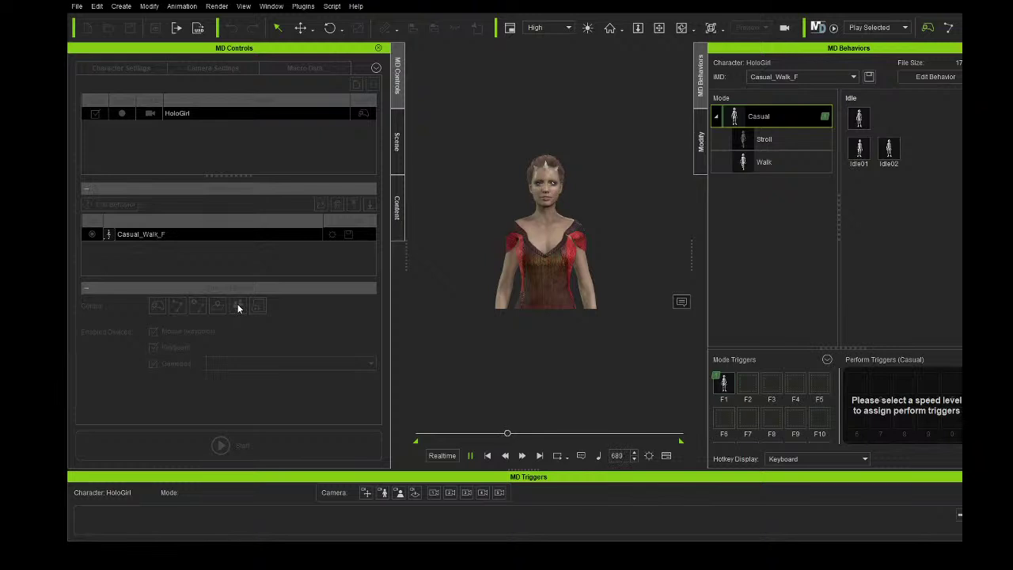
{"action": "left_click", "coordinate": [488, 456]}
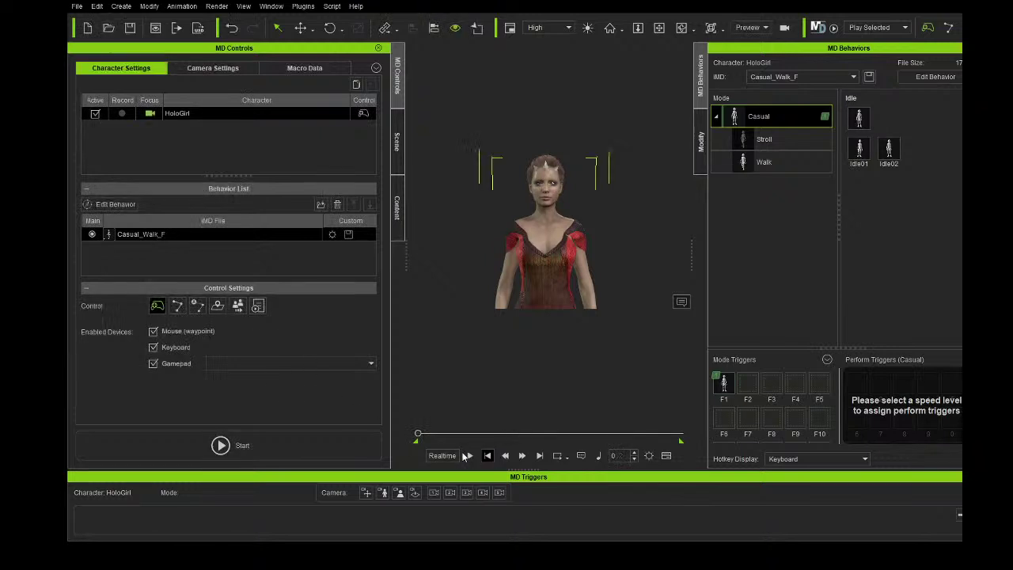
- Open the Casual_Walk_F behavior for editing and return to its list of Casual idle motions
{"action": "left_click", "coordinate": [124, 204]}
{"action": "left_click", "coordinate": [853, 78]}
{"action": "left_click", "coordinate": [913, 80]}
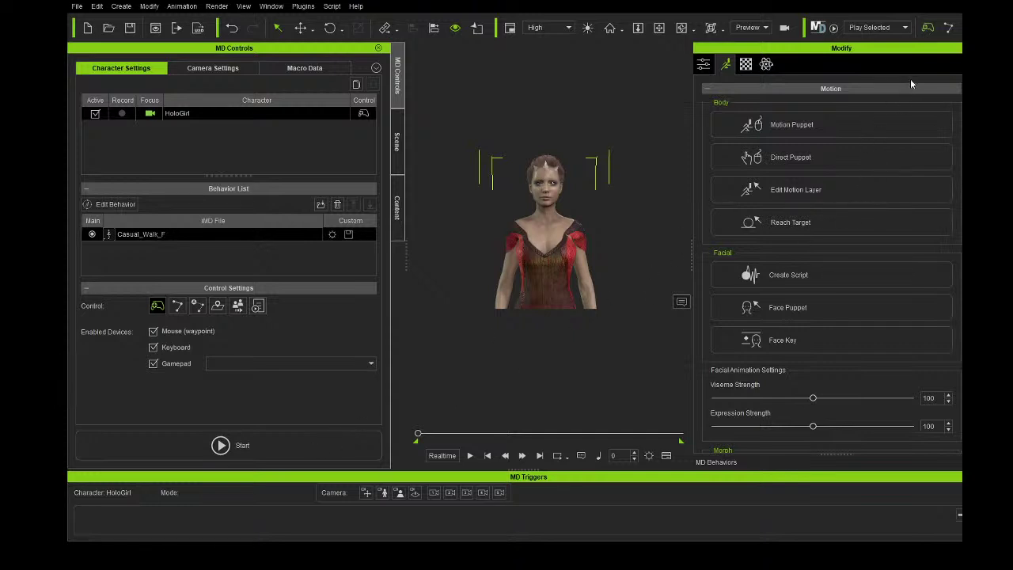
{"action": "left_click", "coordinate": [567, 300]}
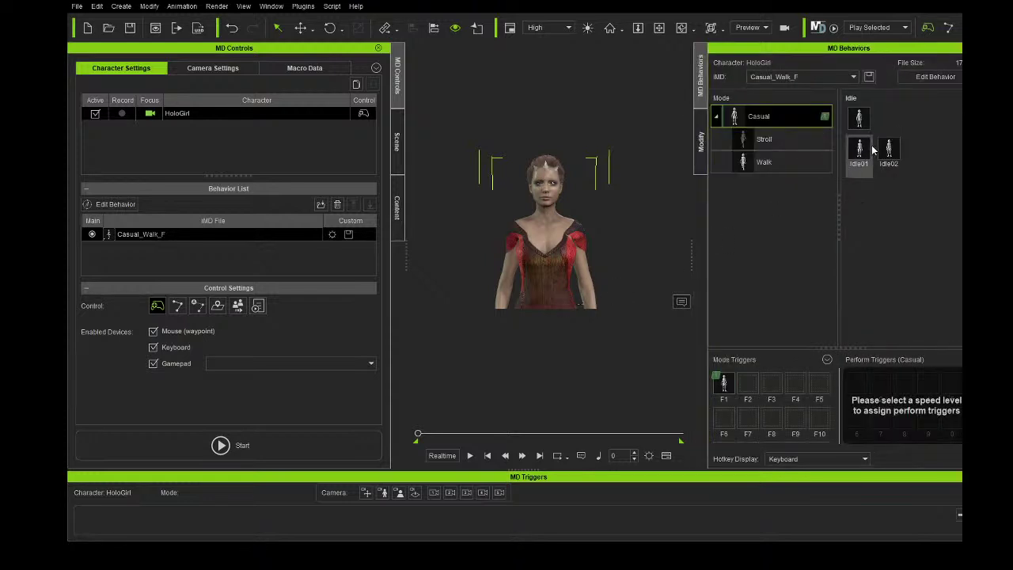
- Test HoloGirl live in Motion Director with the custom play settings, viewed from the front, and stop the run
{"action": "left_click", "coordinate": [259, 454]}
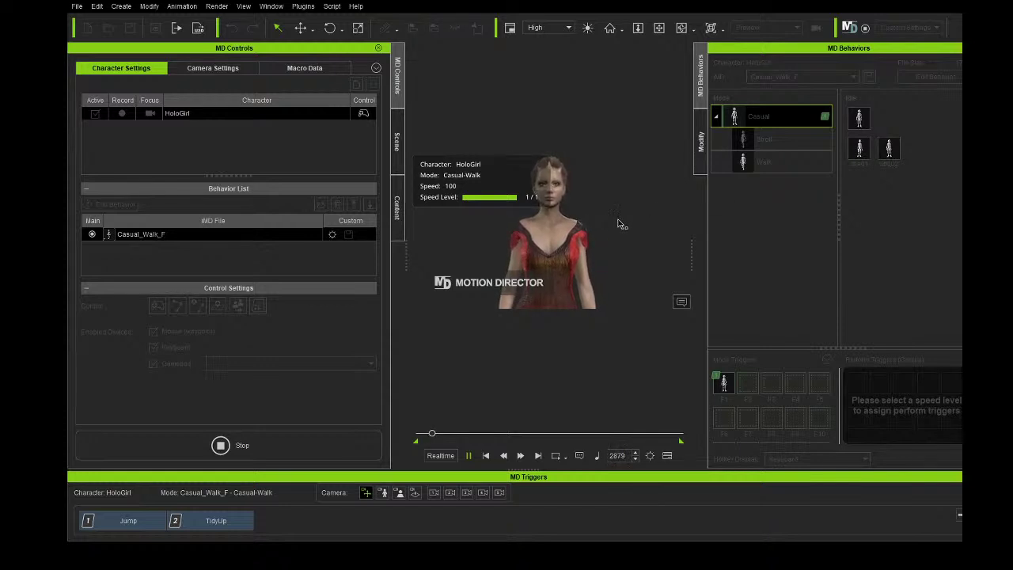
{"action": "left_click", "coordinate": [246, 446]}
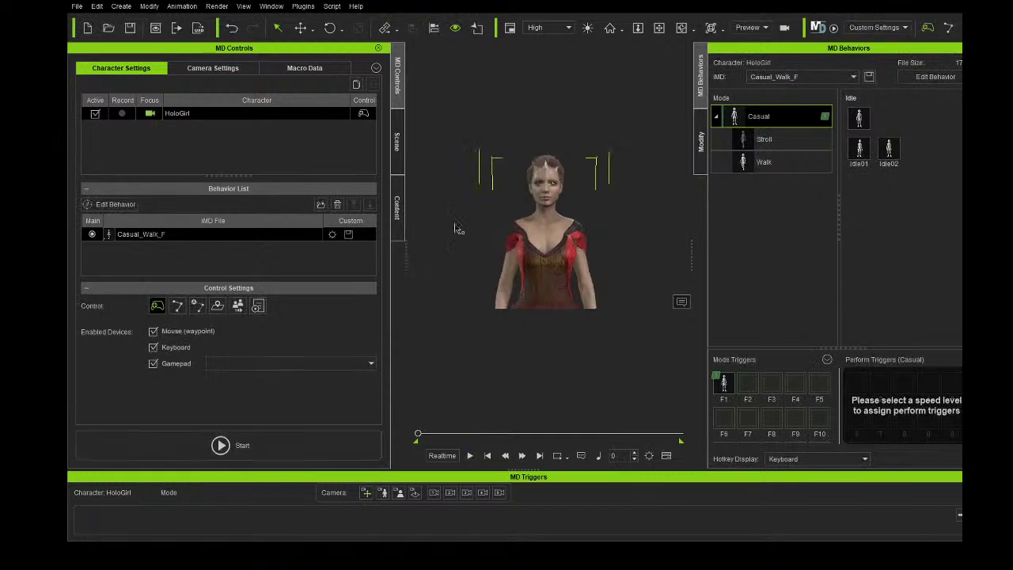
- Examine the recorded macros, frame HoloGirl from farther away and preview the Idle02 motion of the Casual mode
{"action": "left_click", "coordinate": [304, 70]}
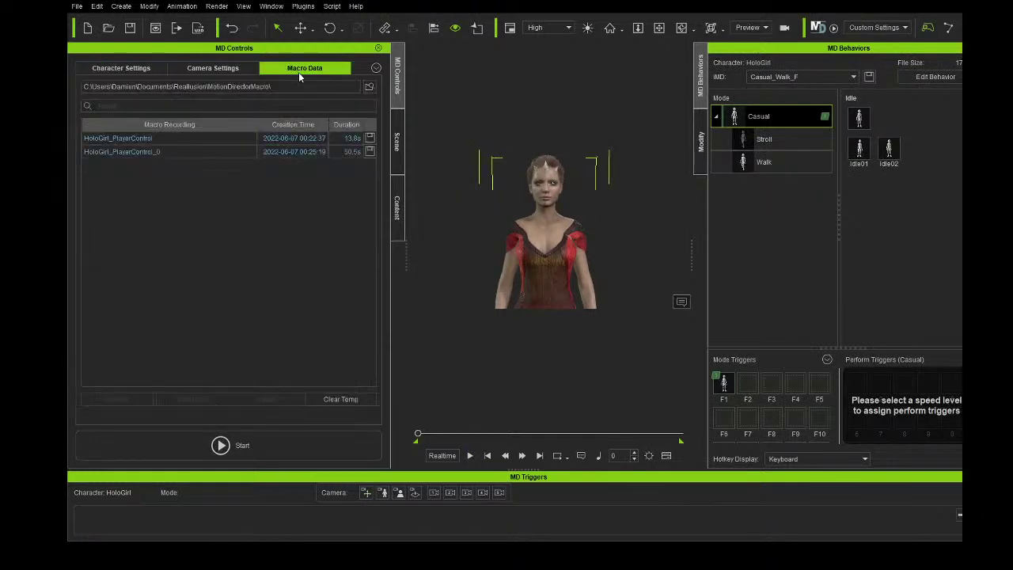
{"action": "left_click", "coordinate": [120, 68]}
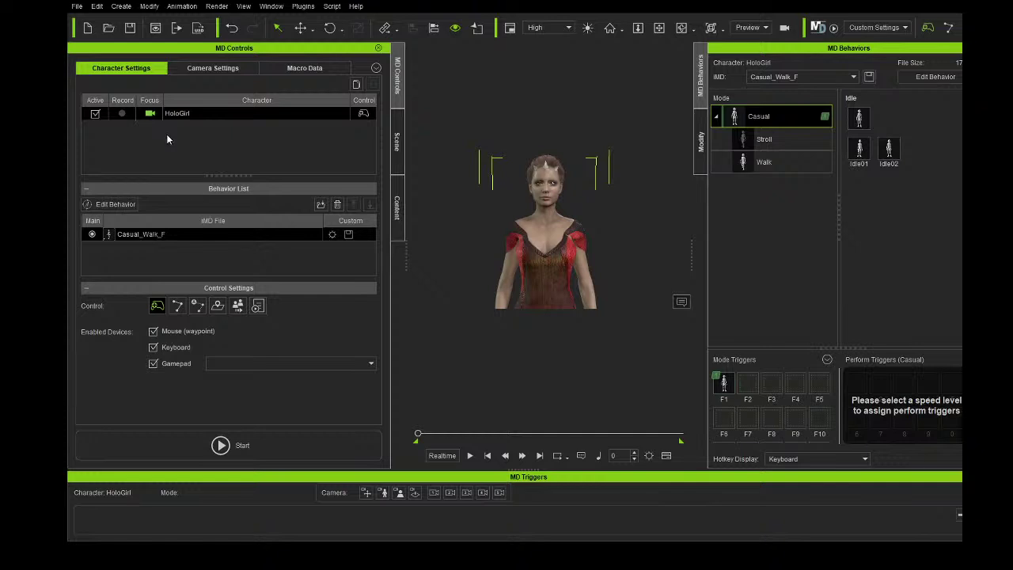
{"action": "left_click", "coordinate": [659, 28]}
{"action": "mouse_move", "coordinate": [604, 190]}
{"action": "left_mouse_down"}
{"action": "mouse_move", "coordinate": [597, 153]}
{"action": "mouse_move", "coordinate": [593, 183]}
{"action": "left_mouse_up"}
{"action": "scroll", "coordinate": [592, 183], "scroll_direction": "down", "scroll_amount": 4}
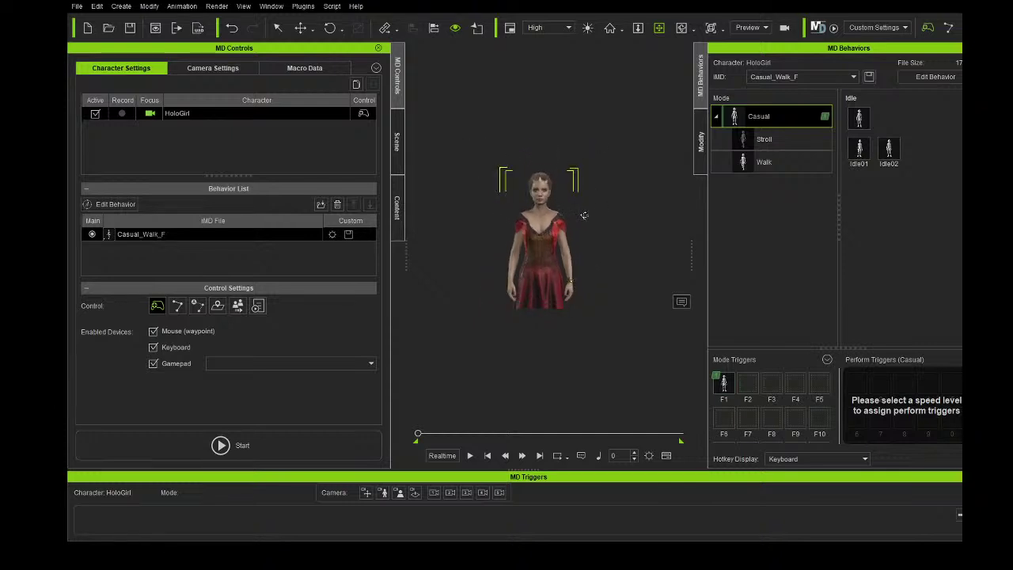
{"action": "scroll", "coordinate": [584, 214], "scroll_direction": "up", "scroll_amount": 1}
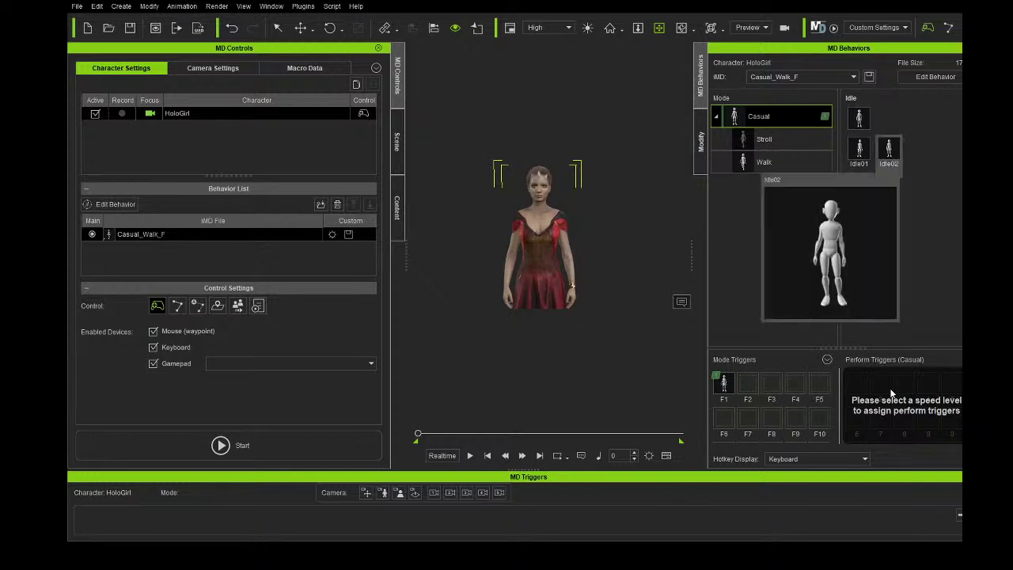
{"action": "mouse_move", "coordinate": [888, 157]}
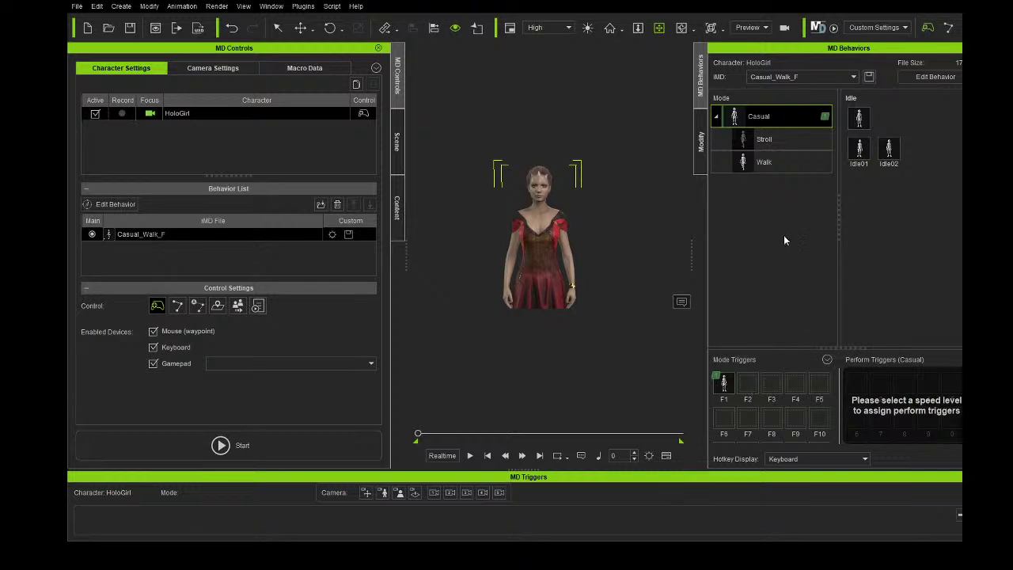
- Examine HoloGirl's motion and material options and the Stroll and Walk speed levels, ending on the Casual mode
{"action": "left_click", "coordinate": [452, 113]}
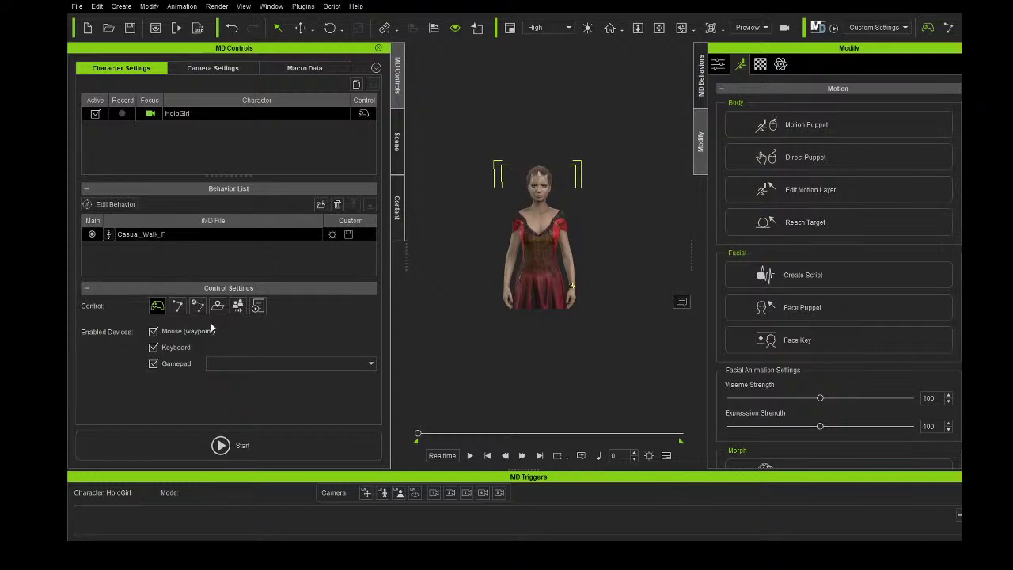
{"action": "left_click", "coordinate": [761, 69]}
{"action": "left_click", "coordinate": [739, 69]}
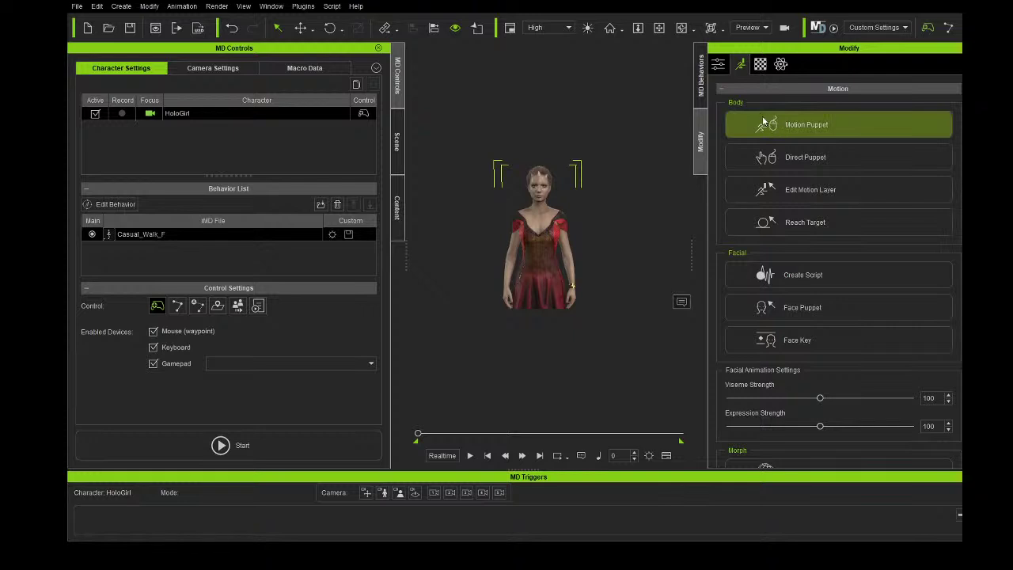
{"action": "left_click", "coordinate": [699, 75]}
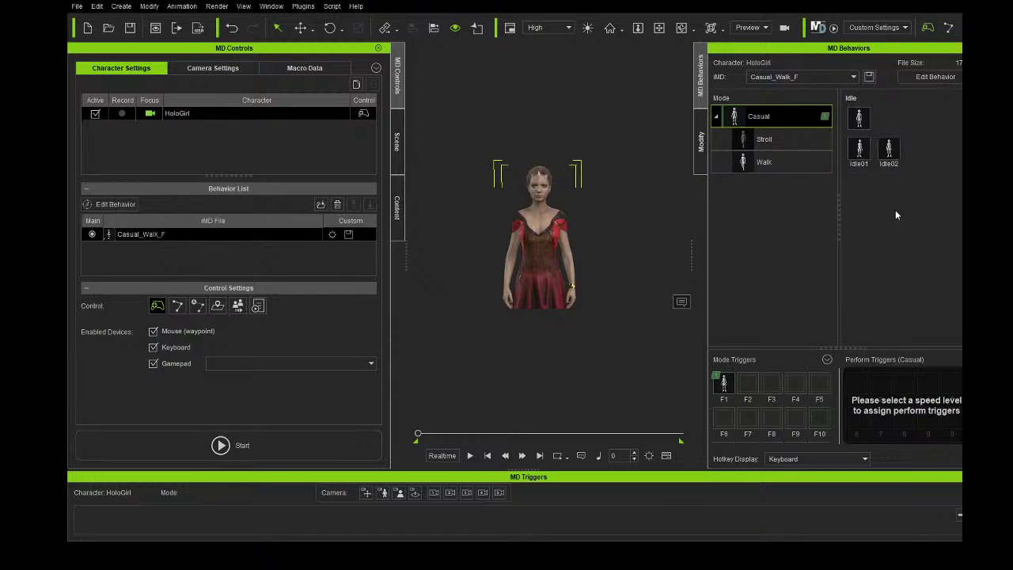
{"action": "left_click", "coordinate": [800, 141]}
{"action": "left_click", "coordinate": [799, 163]}
{"action": "left_click", "coordinate": [800, 139]}
{"action": "left_click", "coordinate": [793, 115]}
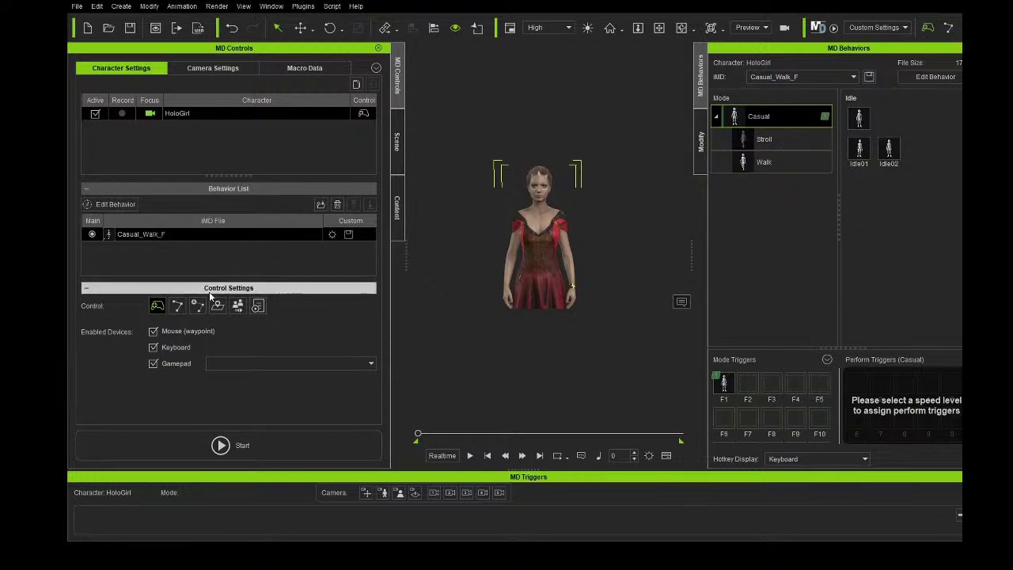
- Disable mouse waypoint control and record a live Motion Director run of HoloGirl starting at frame 0
{"action": "left_click", "coordinate": [152, 331]}
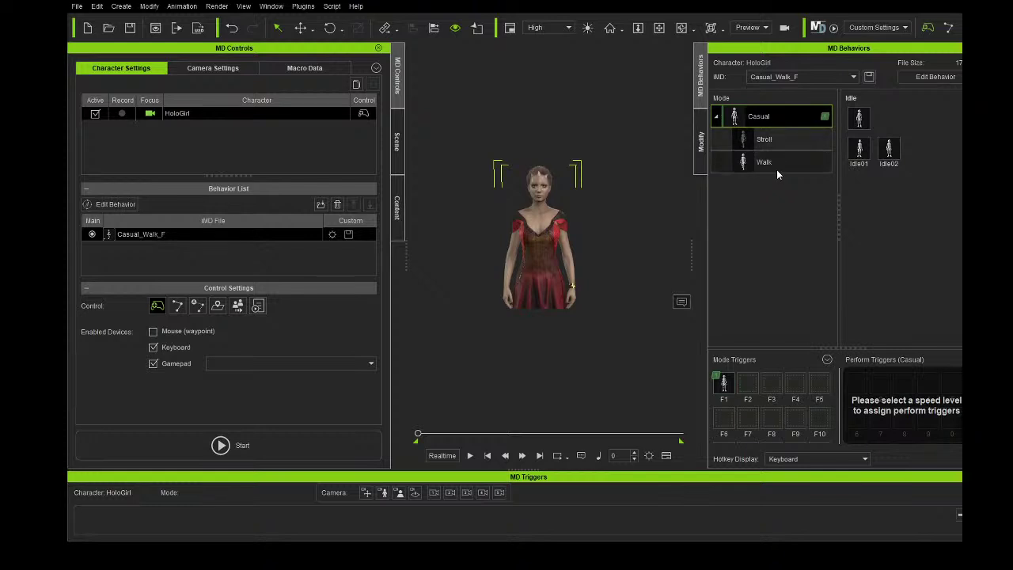
{"action": "left_click_drag", "start_coordinate": [418, 434], "coordinate": [303, 442]}
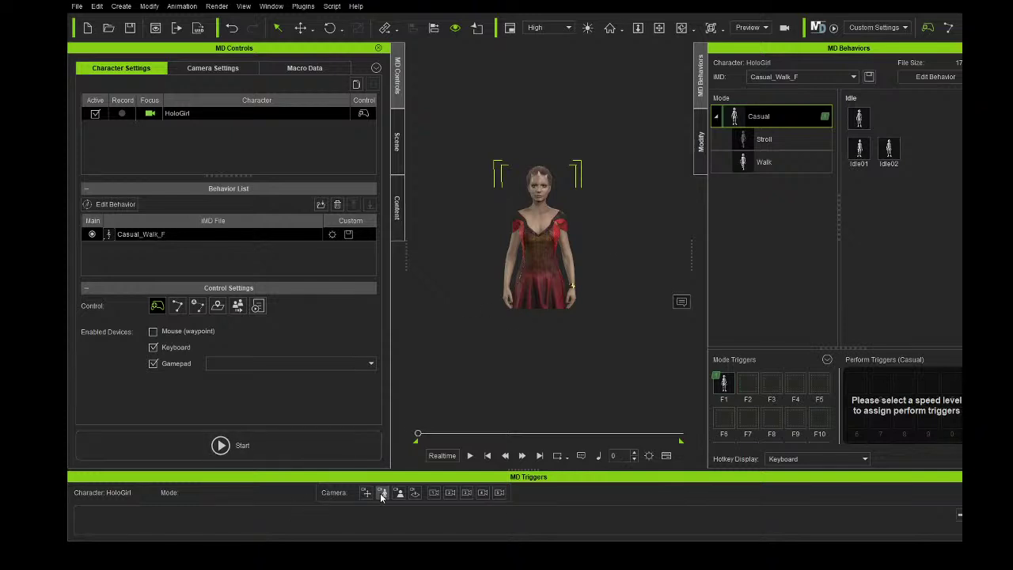
{"action": "left_click", "coordinate": [286, 453]}
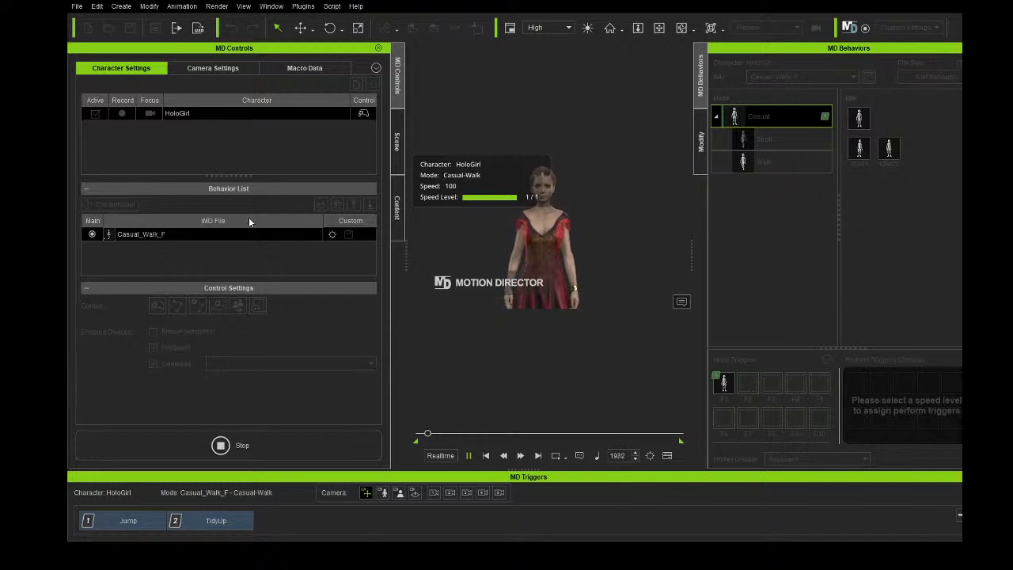
{"action": "left_click", "coordinate": [467, 456]}
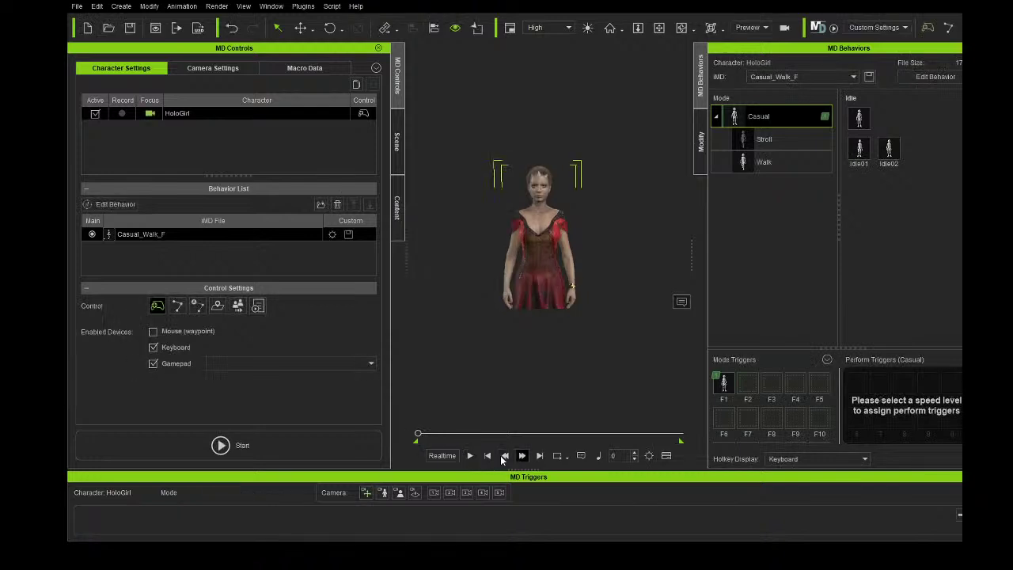
- Create a motion clip on HoloGirl from the HoloGirl_PlayerControl_1 macro recording
{"action": "left_click", "coordinate": [302, 68]}
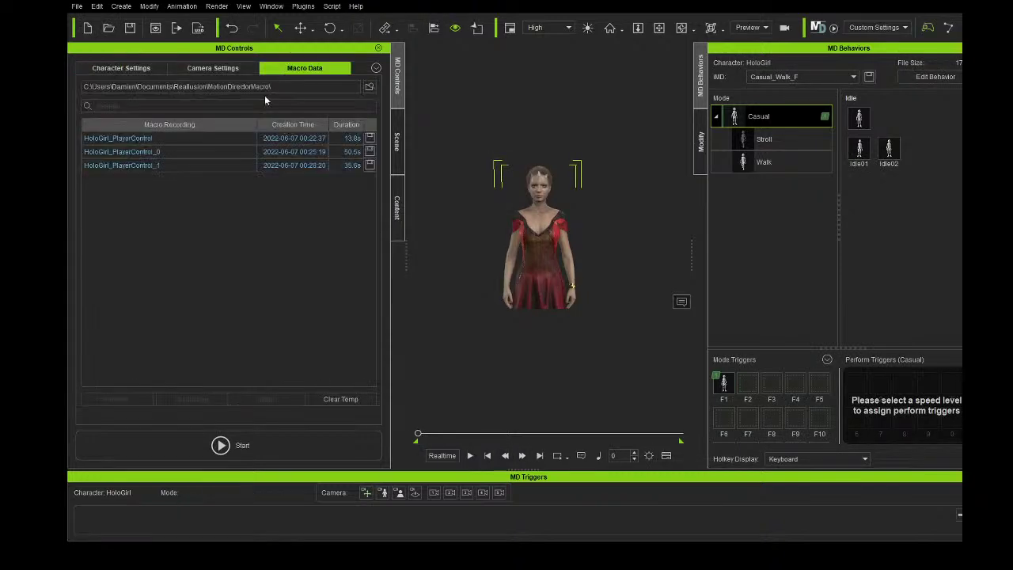
{"action": "left_click", "coordinate": [138, 156]}
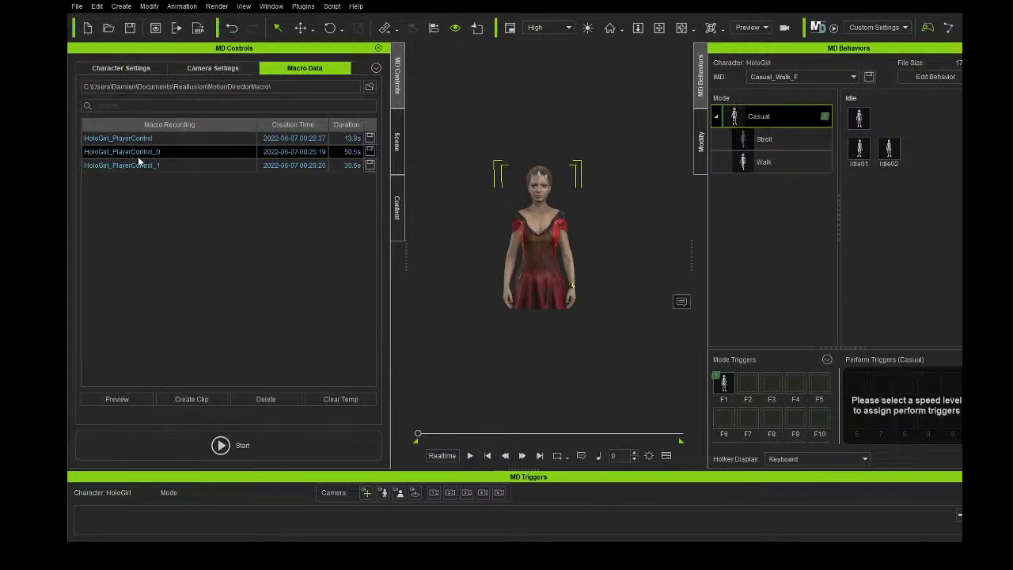
{"action": "double_click", "coordinate": [140, 167]}
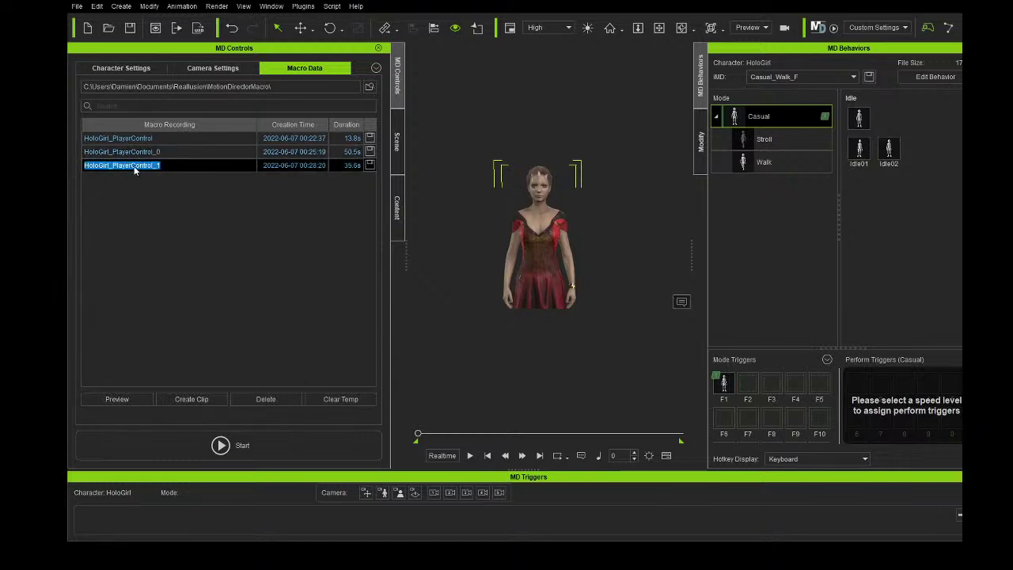
{"action": "left_click", "coordinate": [194, 404]}
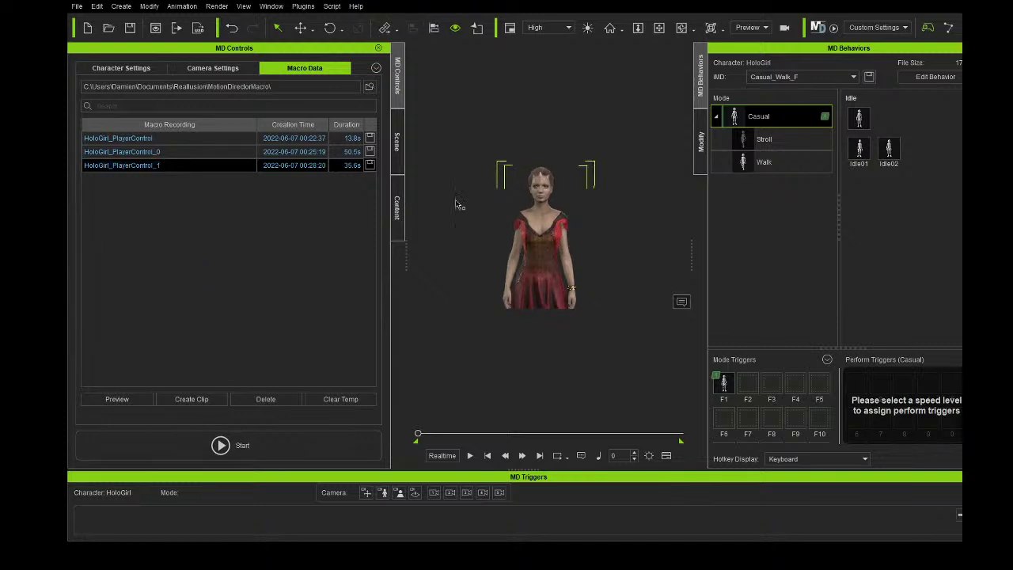
- Look through the template and custom Motion Director content, including the Female folder, and return to the macro recordings
{"action": "left_click", "coordinate": [397, 207]}
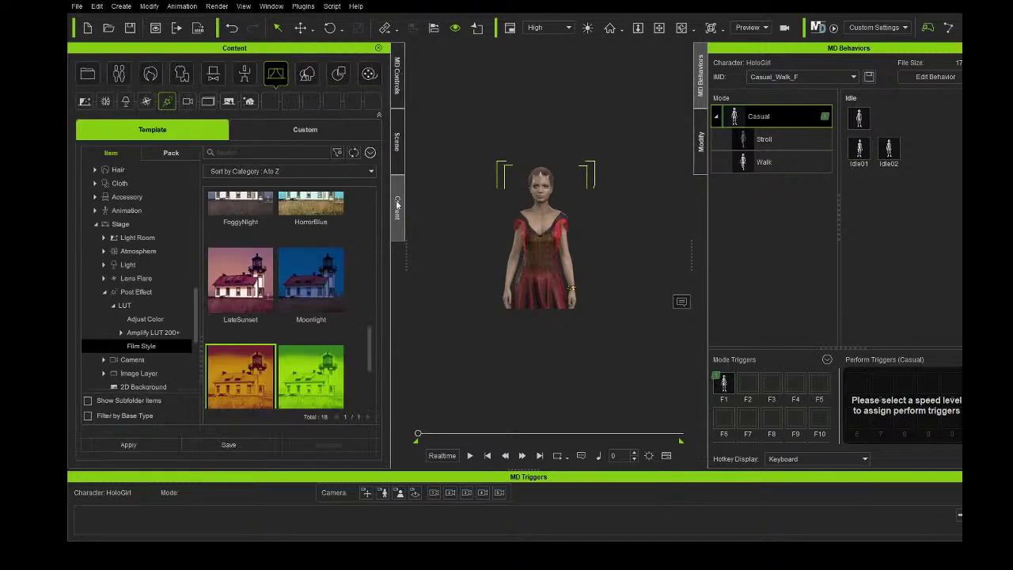
{"action": "left_click", "coordinate": [245, 74]}
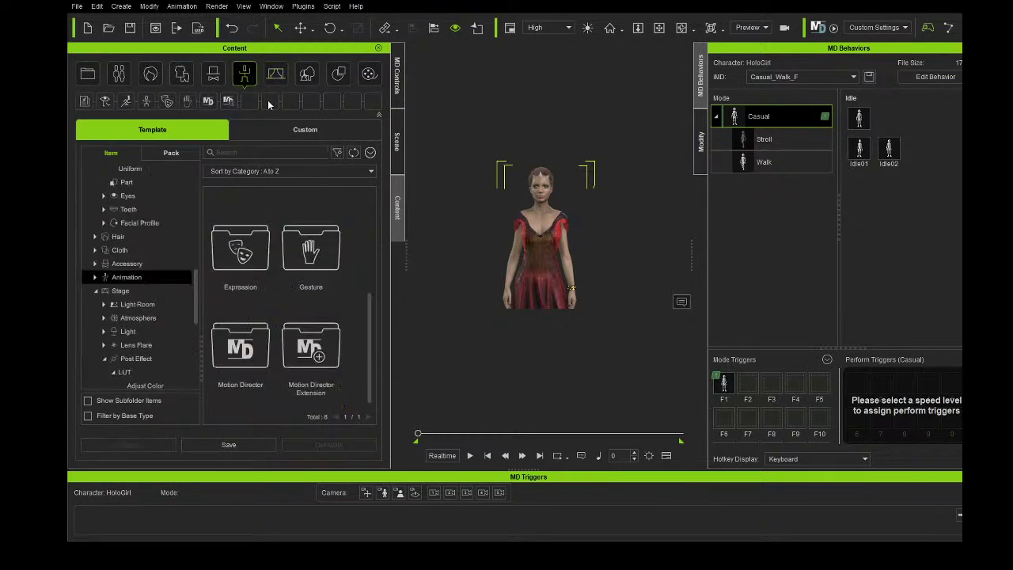
{"action": "left_click", "coordinate": [95, 277]}
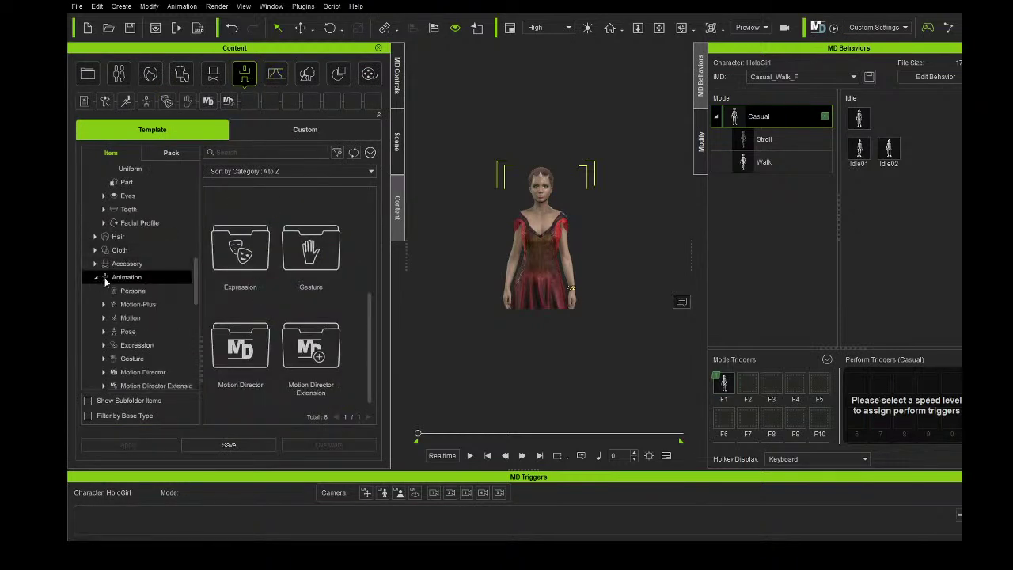
{"action": "scroll", "coordinate": [162, 303], "scroll_direction": "down", "scroll_amount": 1}
{"action": "left_click", "coordinate": [153, 353]}
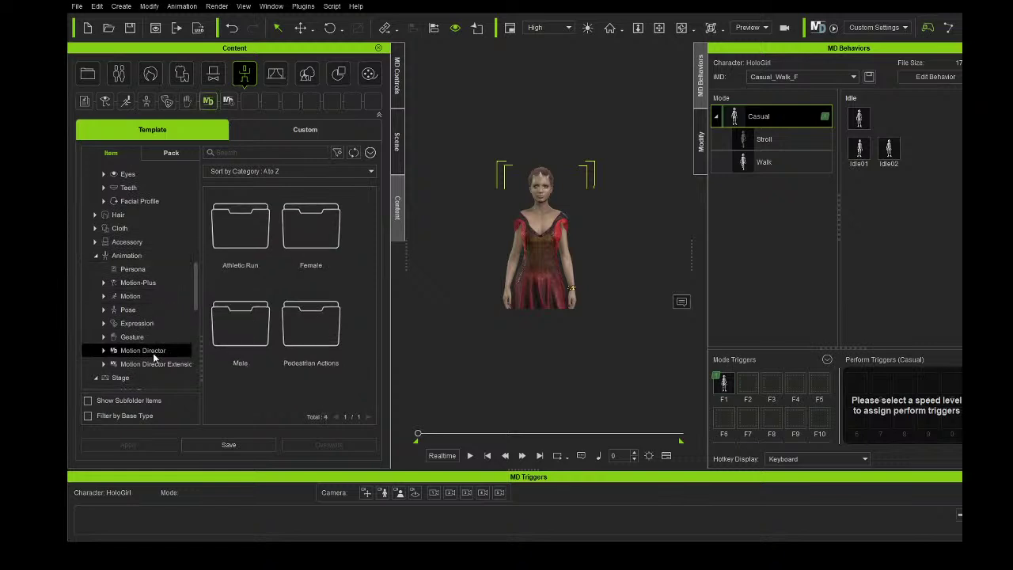
{"action": "double_click", "coordinate": [333, 241]}
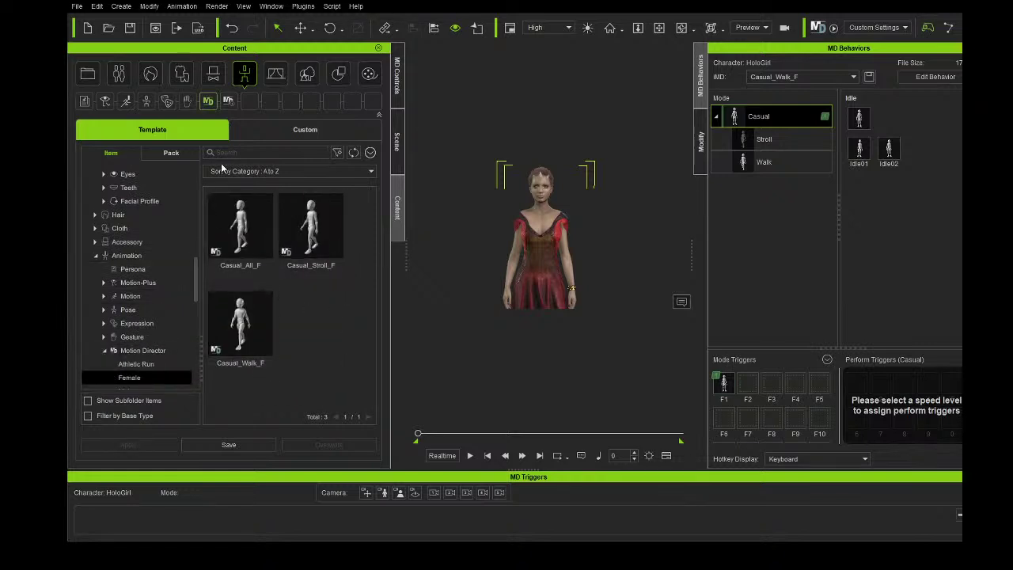
{"action": "left_click", "coordinate": [259, 133]}
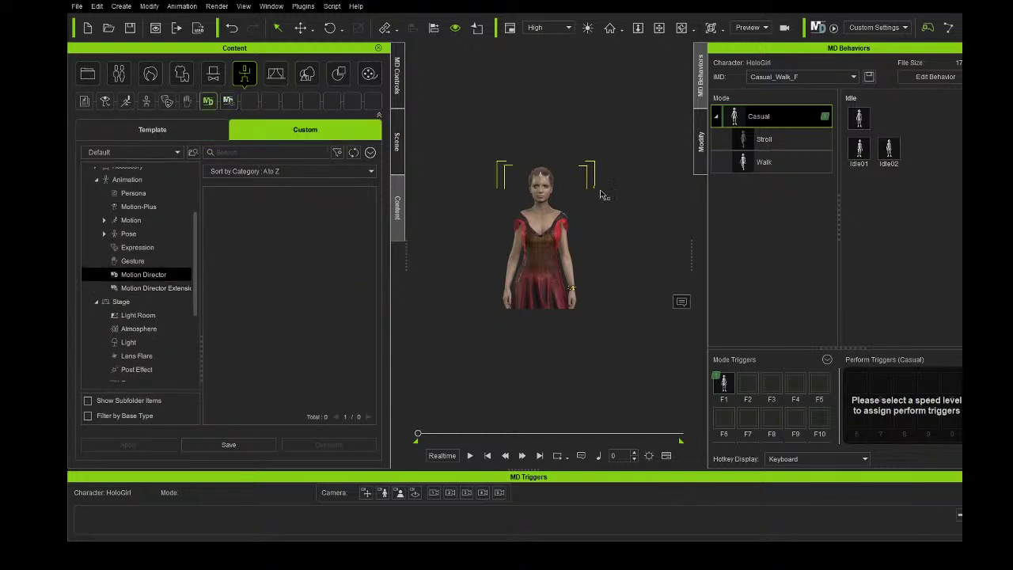
{"action": "left_click", "coordinate": [394, 94]}
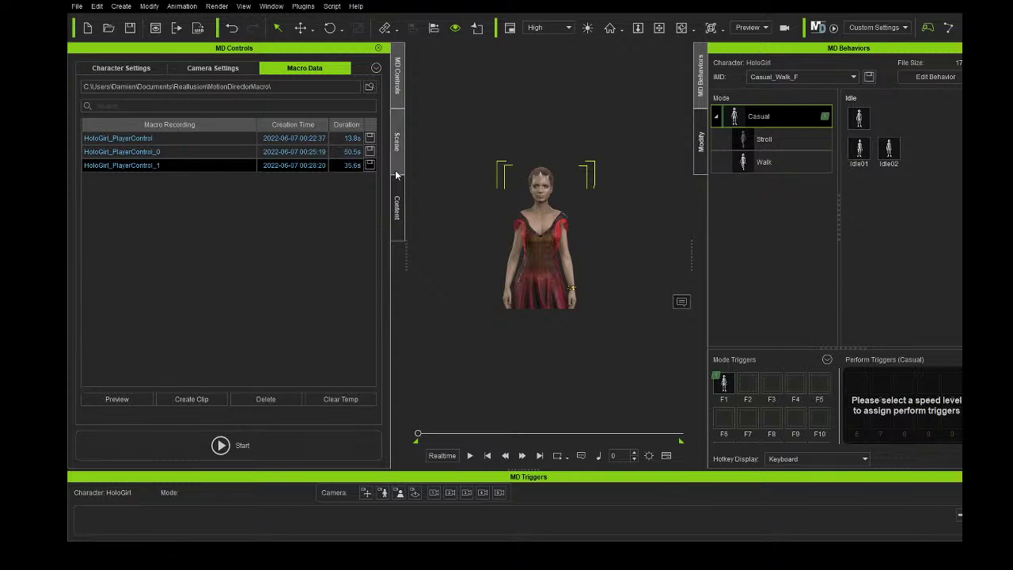
- Scrub to frame 693, leave the Motion Director workspace and show the Timeline at a reduced height below the viewport
{"action": "left_click_drag", "start_coordinate": [419, 435], "coordinate": [509, 434]}
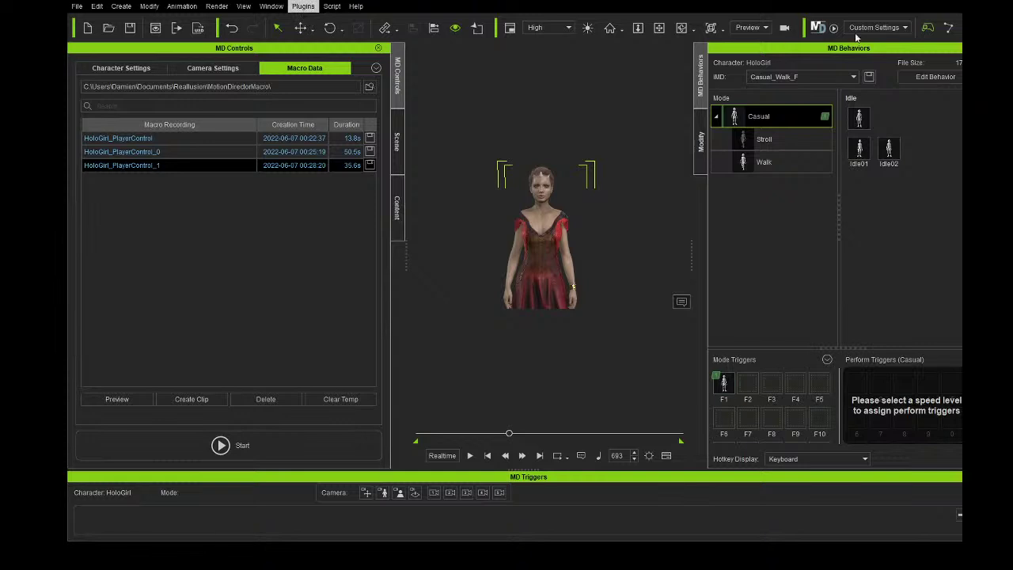
{"action": "key", "text": "F3"}
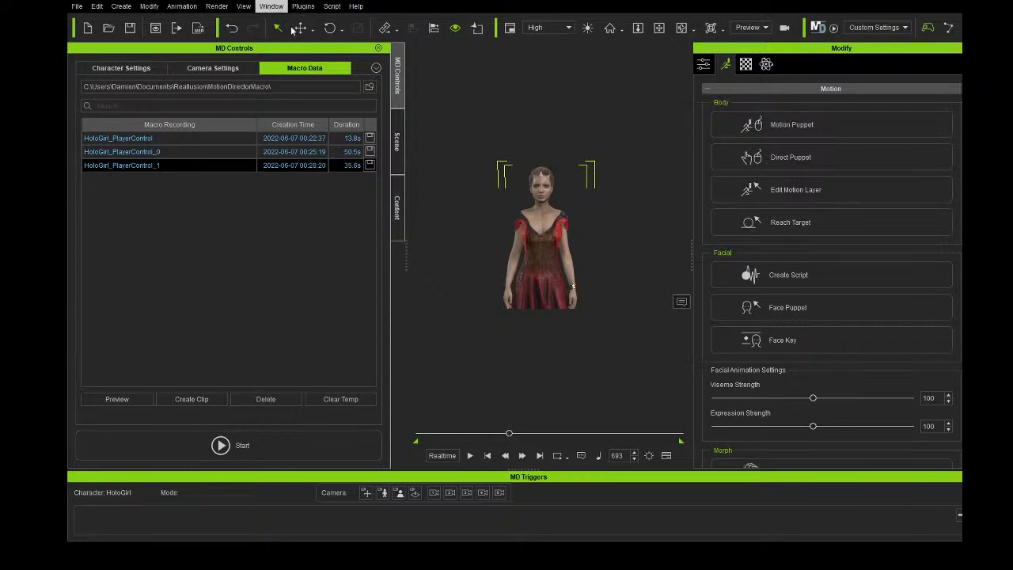
{"action": "left_click", "coordinate": [457, 30]}
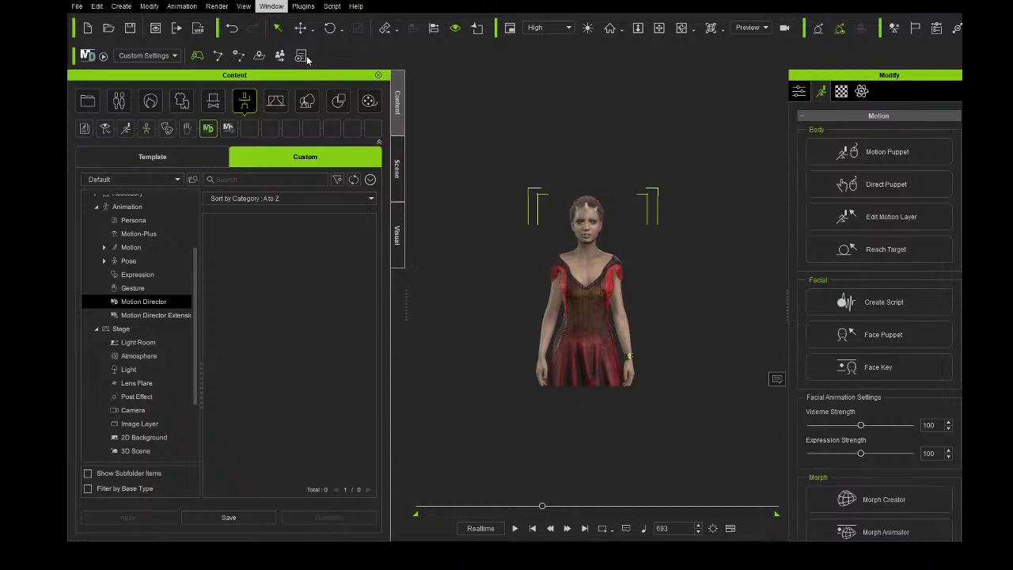
{"action": "left_click_drag", "start_coordinate": [442, 468], "coordinate": [445, 502]}
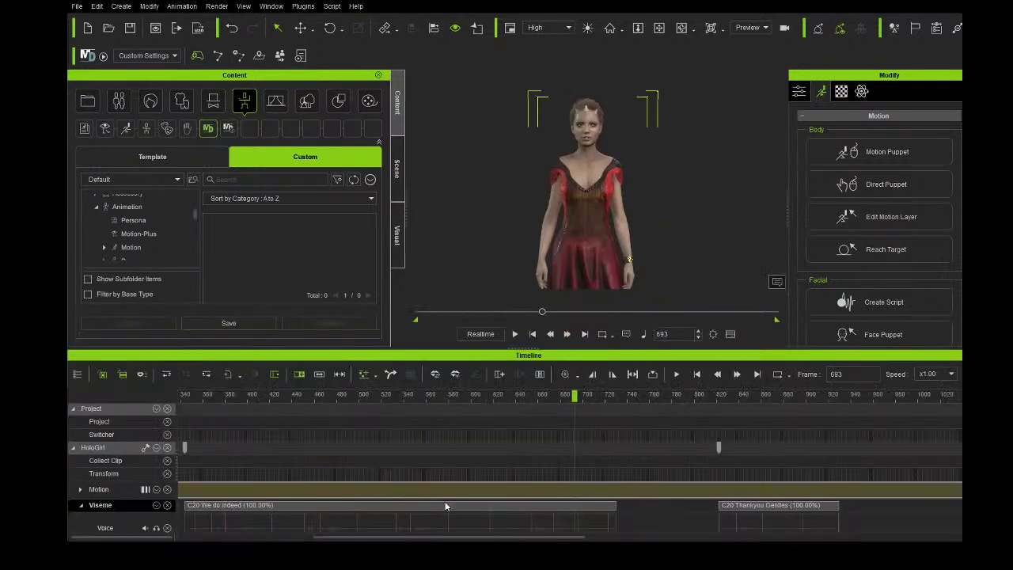
{"action": "left_click_drag", "start_coordinate": [529, 348], "coordinate": [528, 383]}
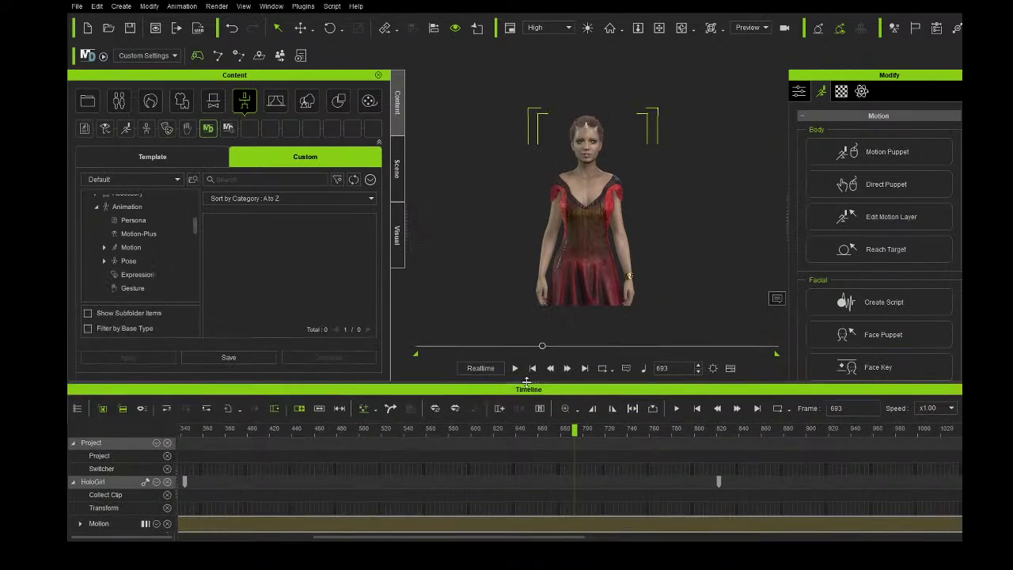
- Play HoloGirl's combined dialogue and Motion Director clip from frame 0, stop it and return to frame 0
{"action": "left_click", "coordinate": [253, 428]}
{"action": "left_click_drag", "start_coordinate": [209, 439], "coordinate": [68, 440]}
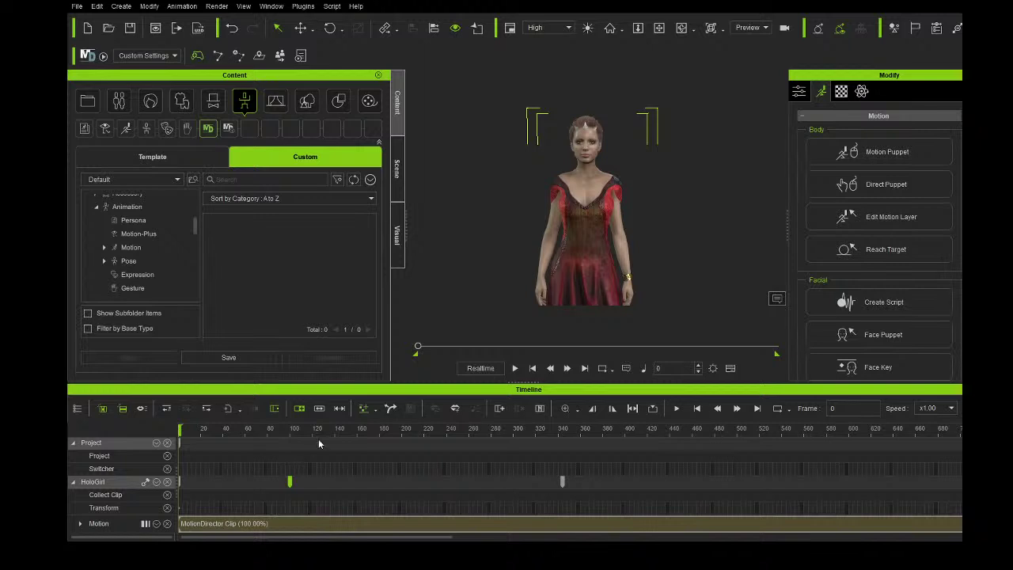
{"action": "left_click", "coordinate": [515, 376]}
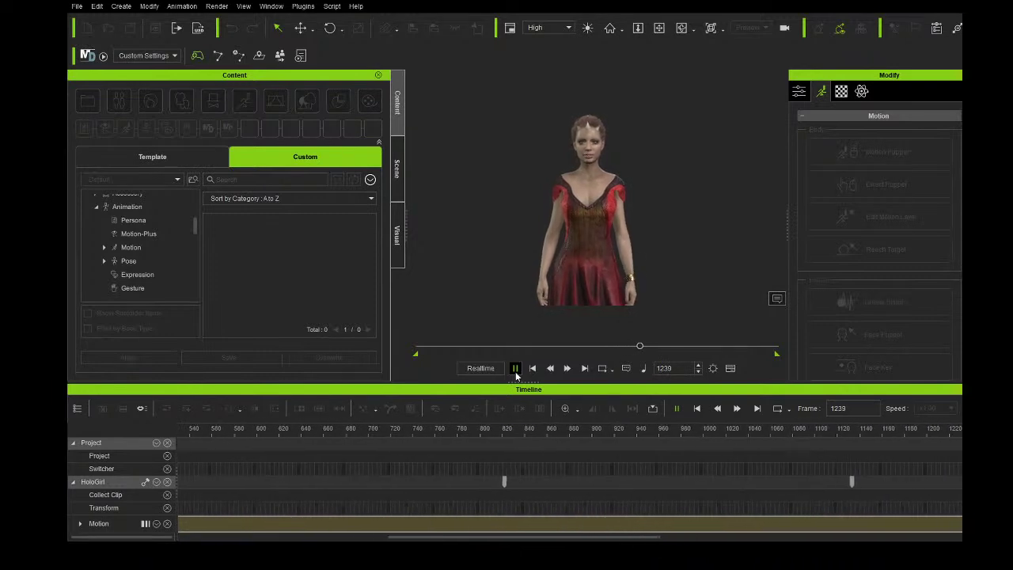
{"action": "left_click", "coordinate": [515, 369]}
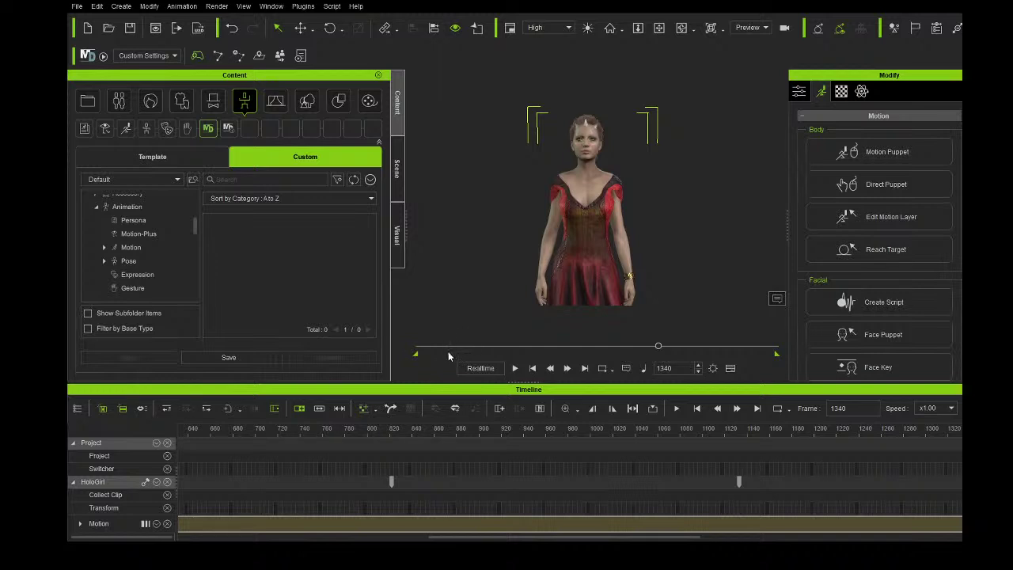
{"action": "left_click_drag", "start_coordinate": [429, 351], "coordinate": [419, 350]}
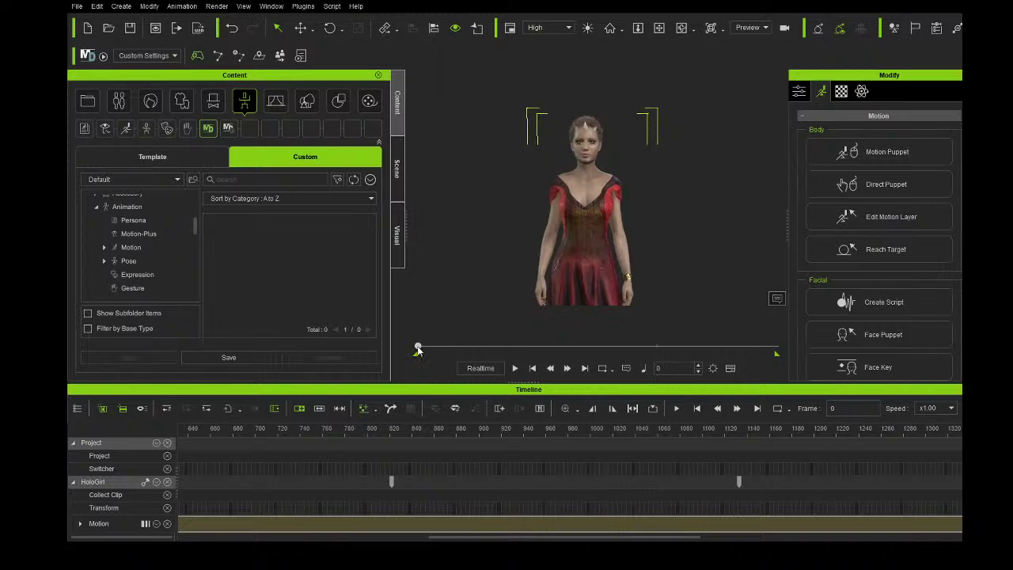
- Reframe HoloGirl in the viewport and scrub the animation from frame 0 to frame 1737
{"action": "left_click", "coordinate": [659, 28]}
{"action": "left_click_drag", "start_coordinate": [610, 131], "coordinate": [643, 130]}
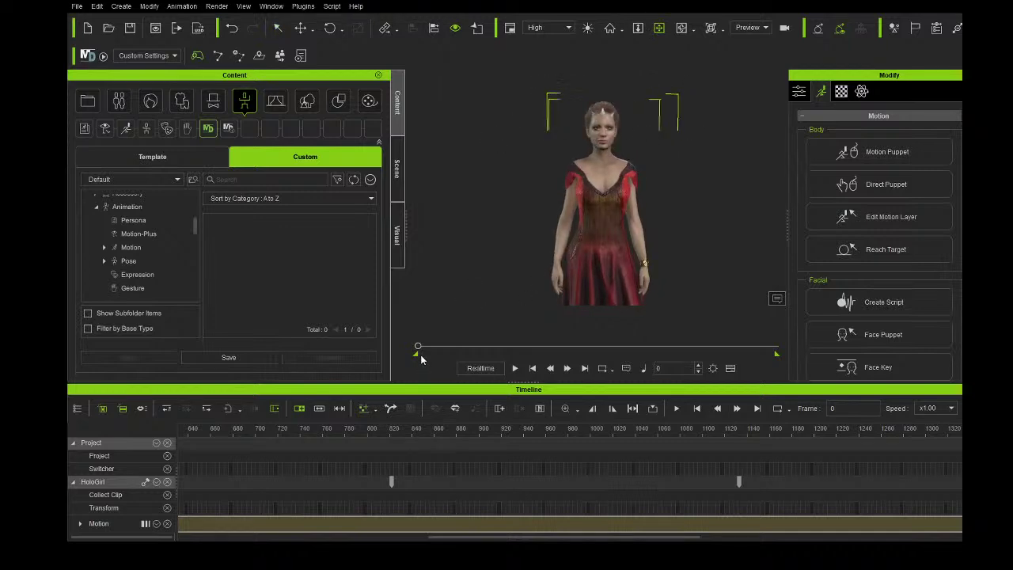
{"action": "left_click_drag", "start_coordinate": [418, 349], "coordinate": [729, 347]}
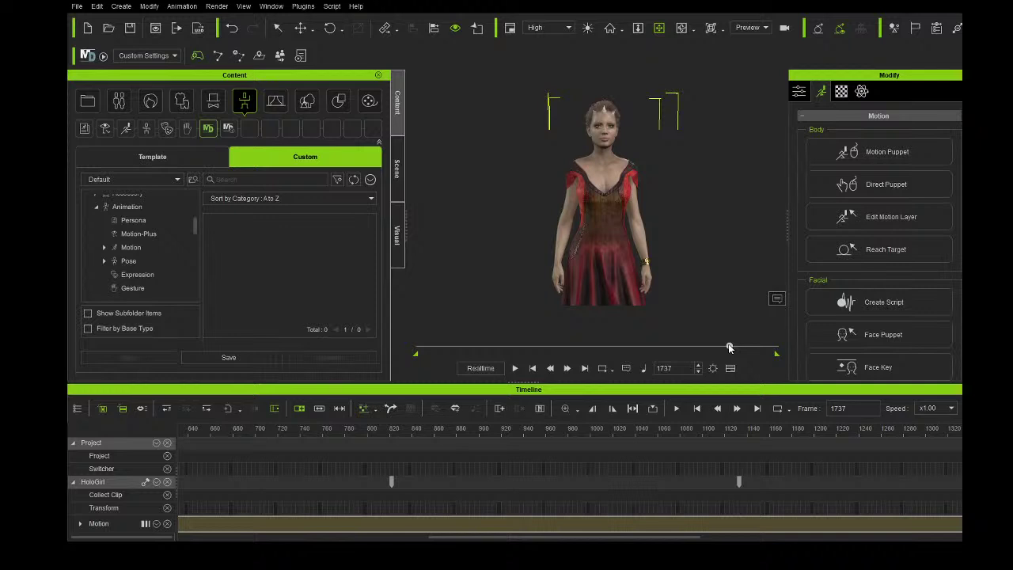
- Return to frame 0 and frame HoloGirl's head and upper body from a slight angle
{"action": "left_click_drag", "start_coordinate": [686, 348], "coordinate": [362, 340]}
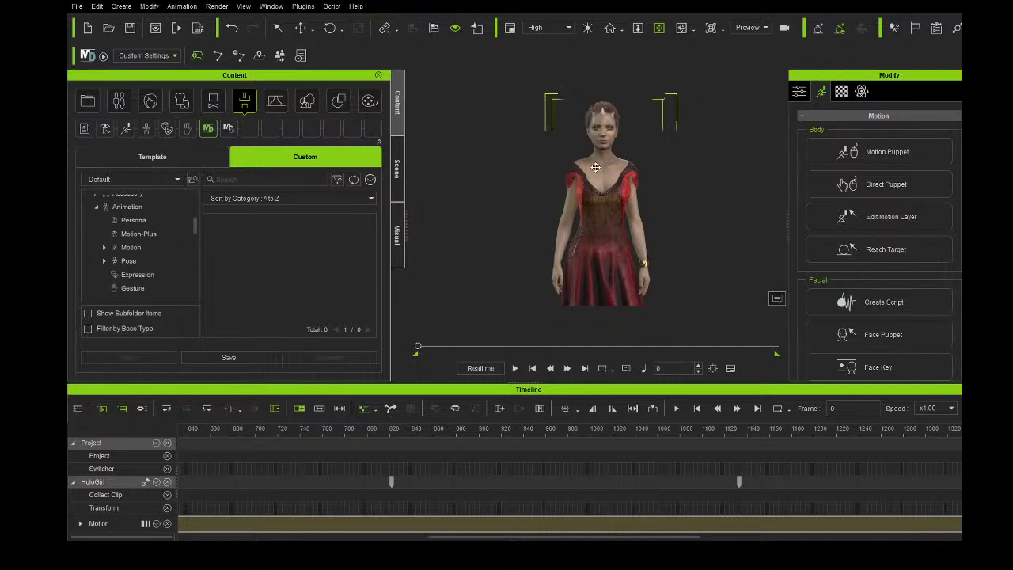
{"action": "scroll", "coordinate": [596, 167], "scroll_direction": "up", "scroll_amount": 3}
{"action": "left_click_drag", "start_coordinate": [598, 152], "coordinate": [602, 206]}
{"action": "right_click_drag", "start_coordinate": [602, 207], "coordinate": [563, 208]}
{"action": "right_click_drag", "start_coordinate": [640, 212], "coordinate": [632, 211]}
{"action": "right_click_drag", "start_coordinate": [632, 212], "coordinate": [576, 215]}
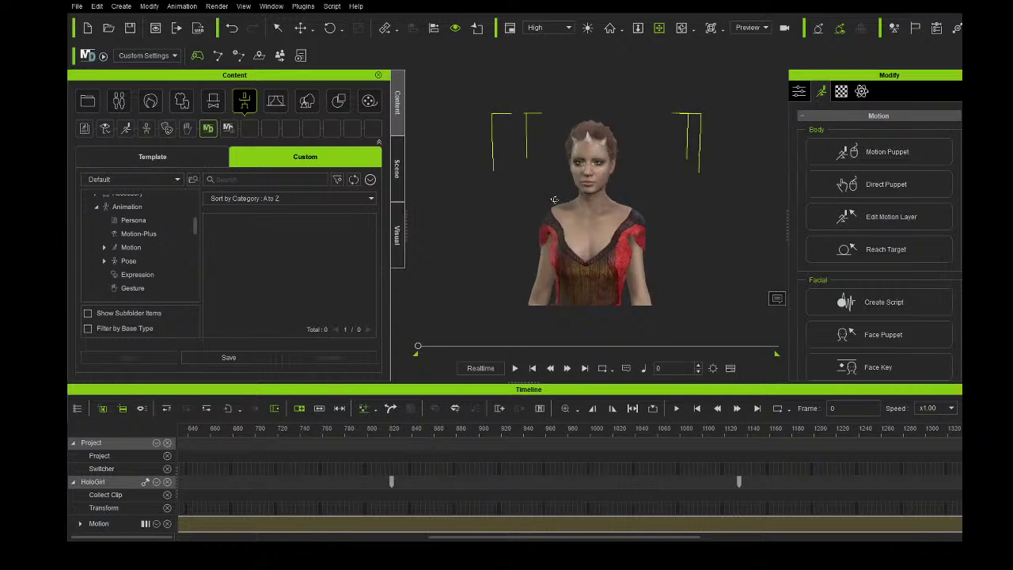
{"action": "scroll", "coordinate": [512, 197], "scroll_direction": "up", "scroll_amount": 2}
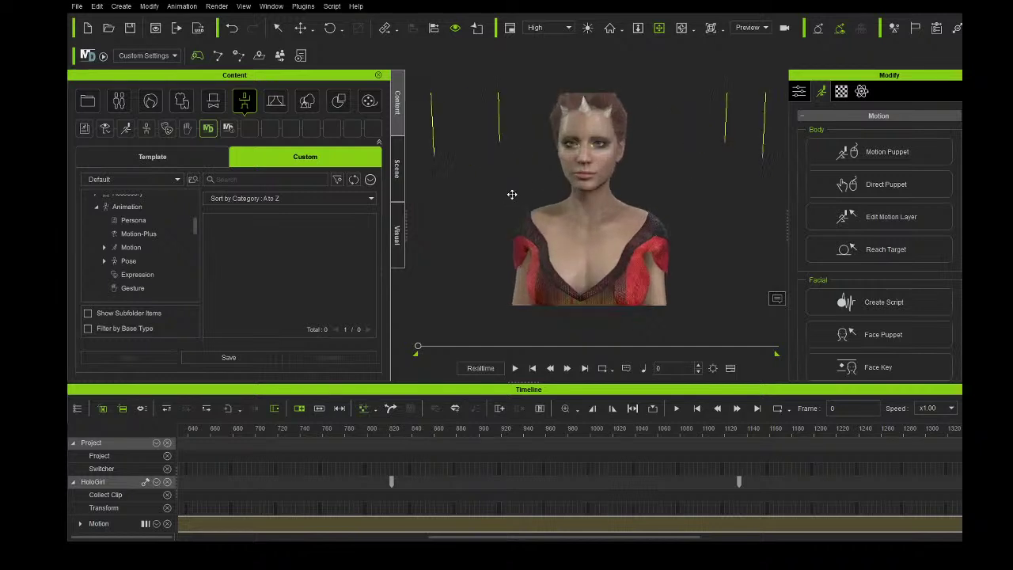
{"action": "left_click_drag", "start_coordinate": [512, 194], "coordinate": [541, 219]}
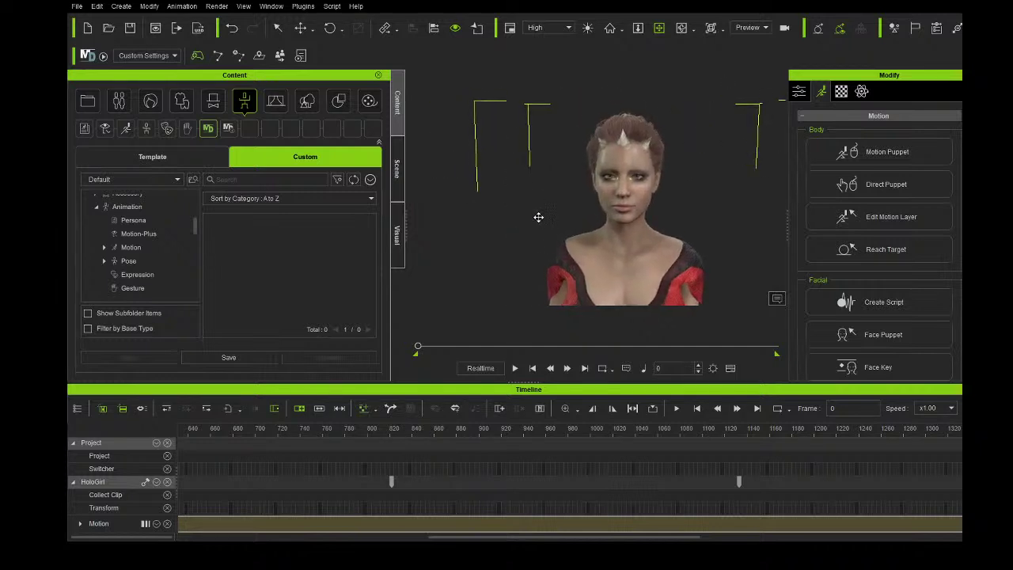
{"action": "scroll", "coordinate": [538, 215], "scroll_direction": "down", "scroll_amount": 2}
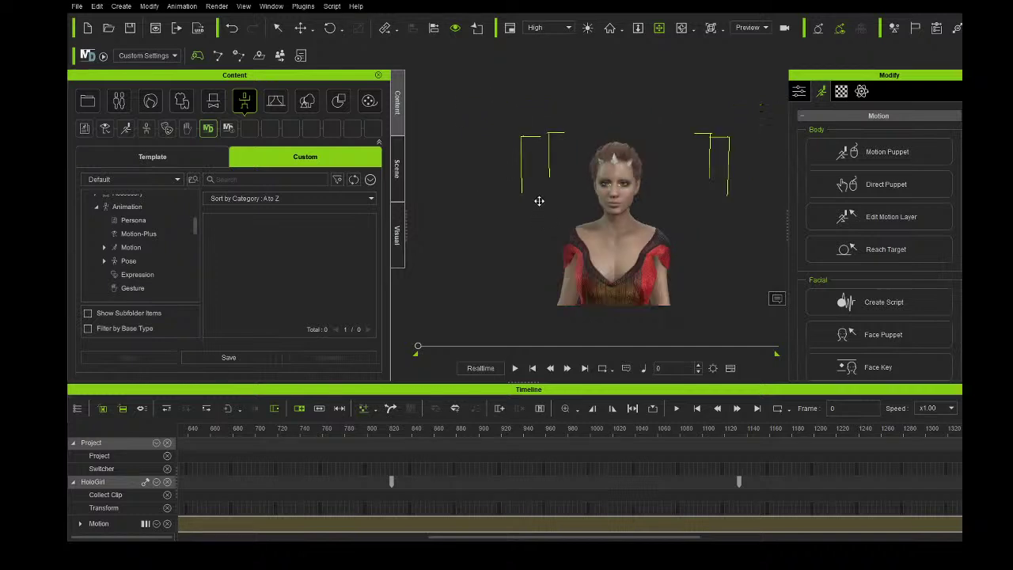
{"action": "scroll", "coordinate": [539, 201], "scroll_direction": "down", "scroll_amount": 2}
{"action": "left_click_drag", "start_coordinate": [543, 224], "coordinate": [543, 203]}
{"action": "right_click_drag", "start_coordinate": [561, 201], "coordinate": [464, 205]}
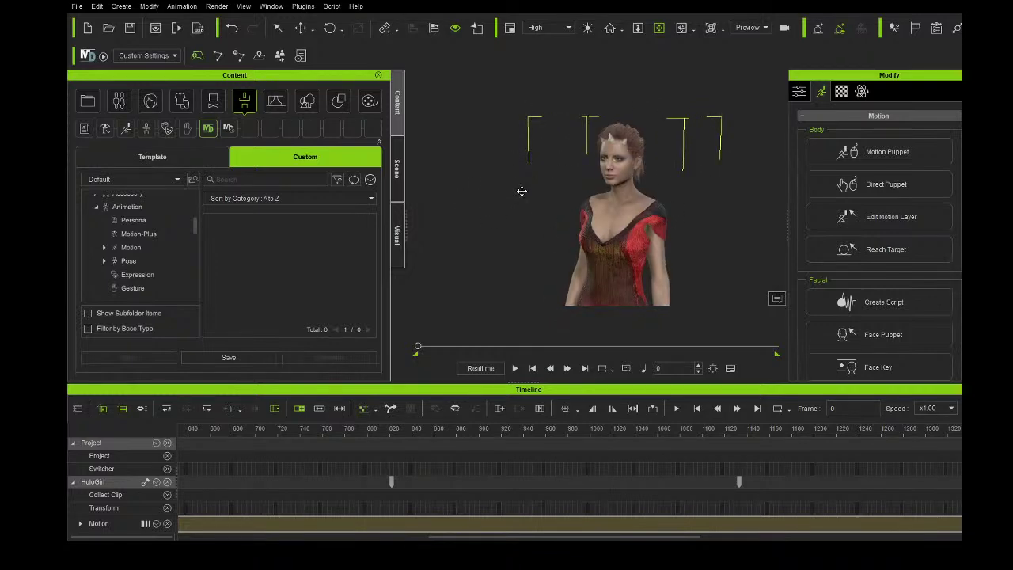
{"action": "right_click_drag", "start_coordinate": [574, 207], "coordinate": [618, 217]}
- Reduce the Timeline's height and open the 1.Watch folder of the Digital Soul expression templates
{"action": "left_click_drag", "start_coordinate": [515, 384], "coordinate": [516, 425]}
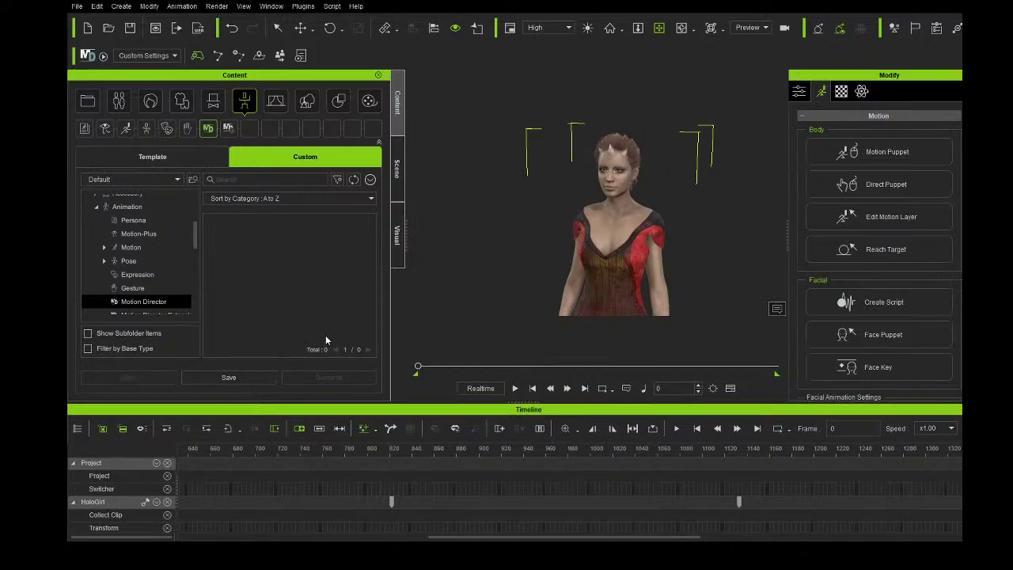
{"action": "left_click", "coordinate": [163, 180]}
{"action": "left_click", "coordinate": [145, 163]}
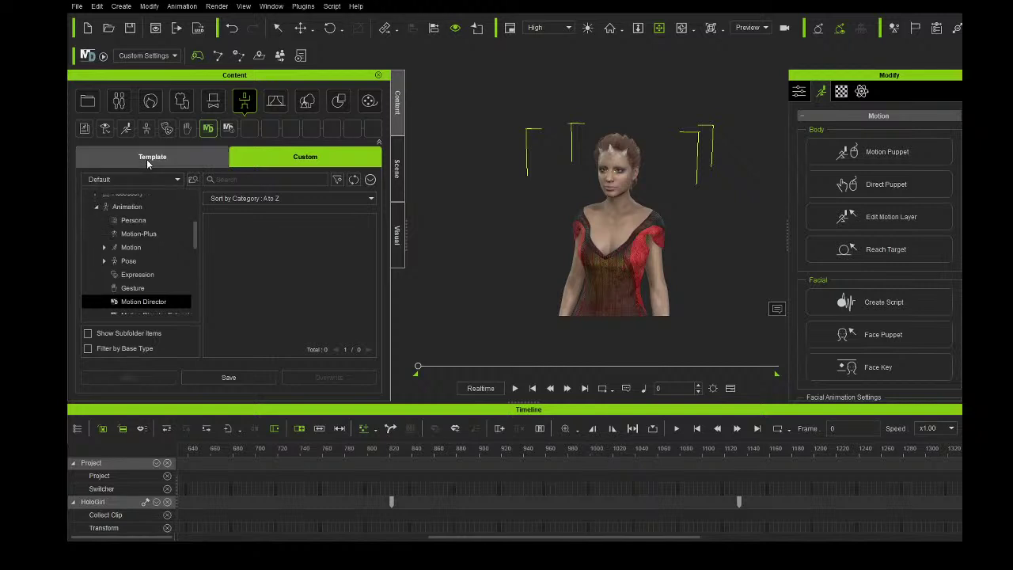
{"action": "left_click", "coordinate": [159, 161]}
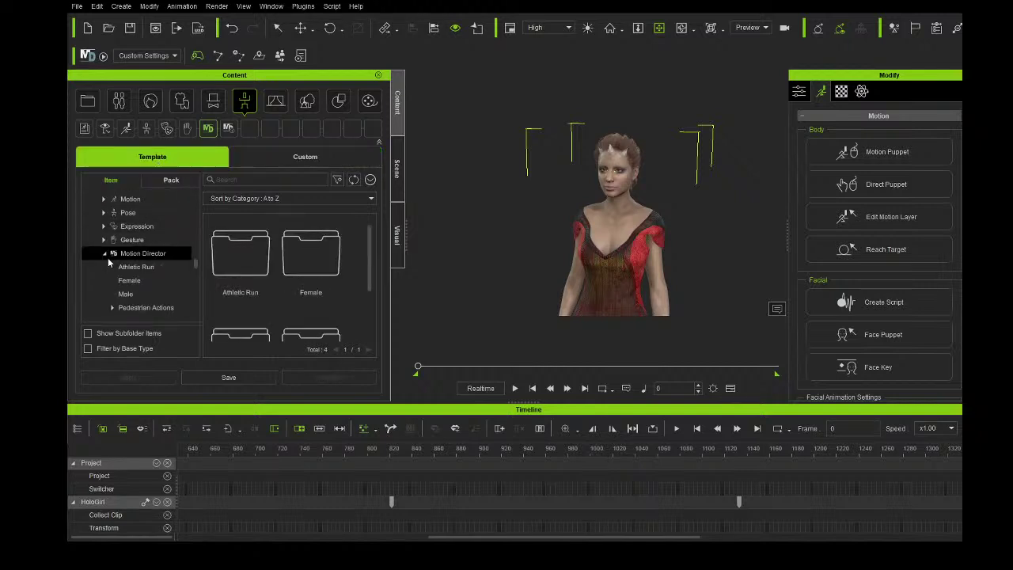
{"action": "scroll", "coordinate": [150, 284], "scroll_direction": "down", "scroll_amount": 2}
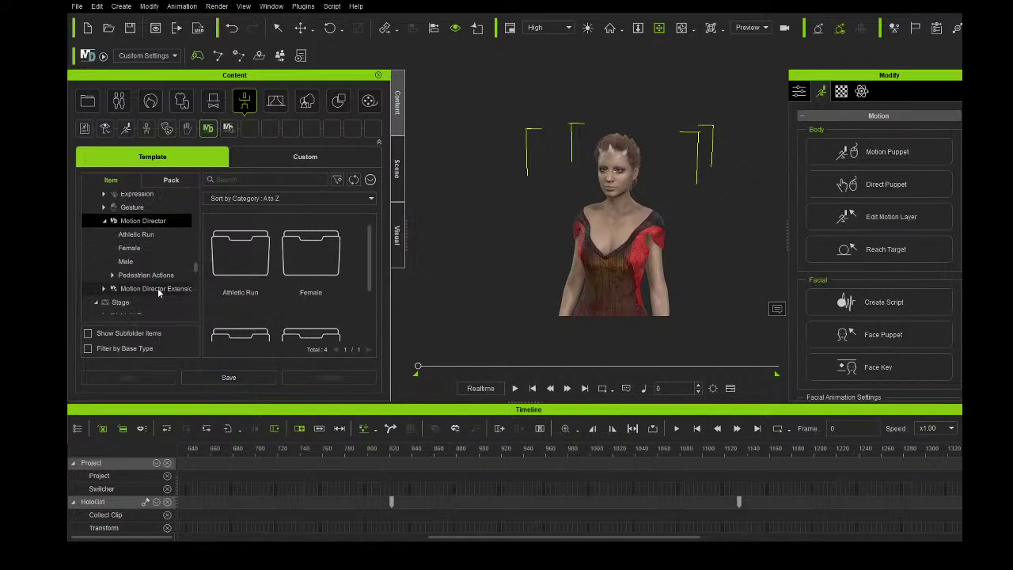
{"action": "scroll", "coordinate": [157, 288], "scroll_direction": "up", "scroll_amount": 2}
{"action": "scroll", "coordinate": [159, 286], "scroll_direction": "up", "scroll_amount": 1}
{"action": "left_click", "coordinate": [103, 236]}
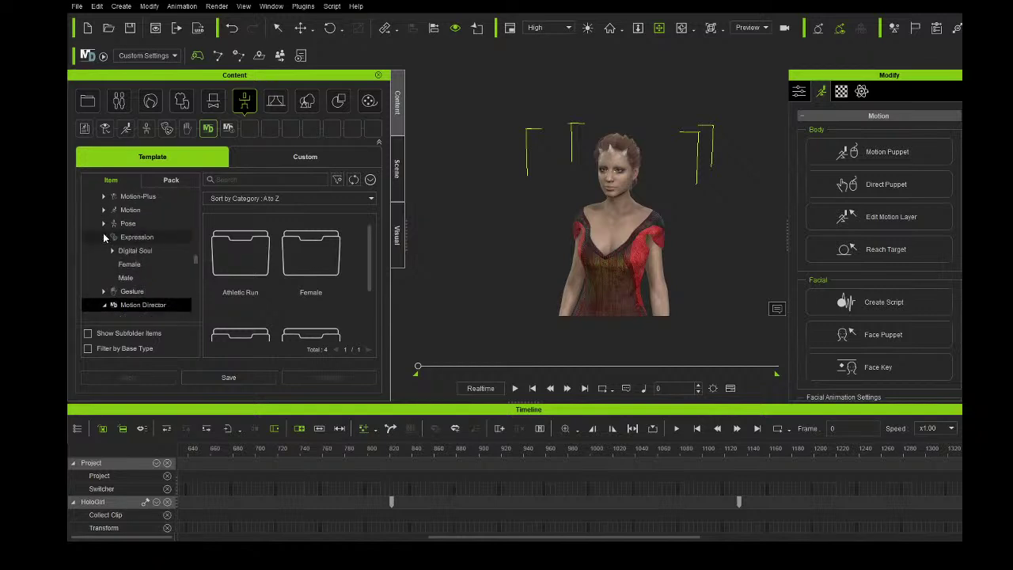
{"action": "left_click", "coordinate": [113, 250]}
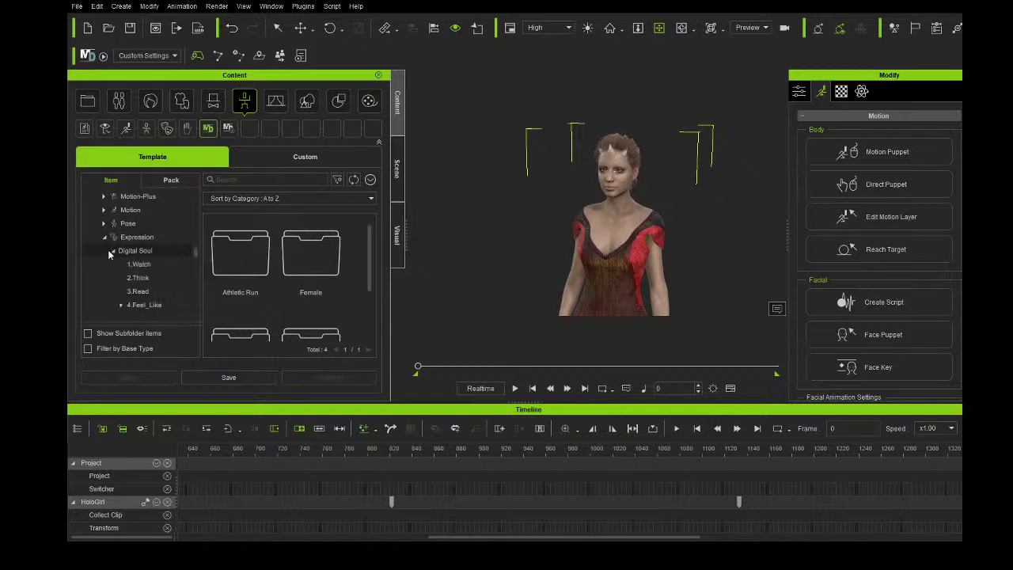
{"action": "left_click", "coordinate": [140, 264]}
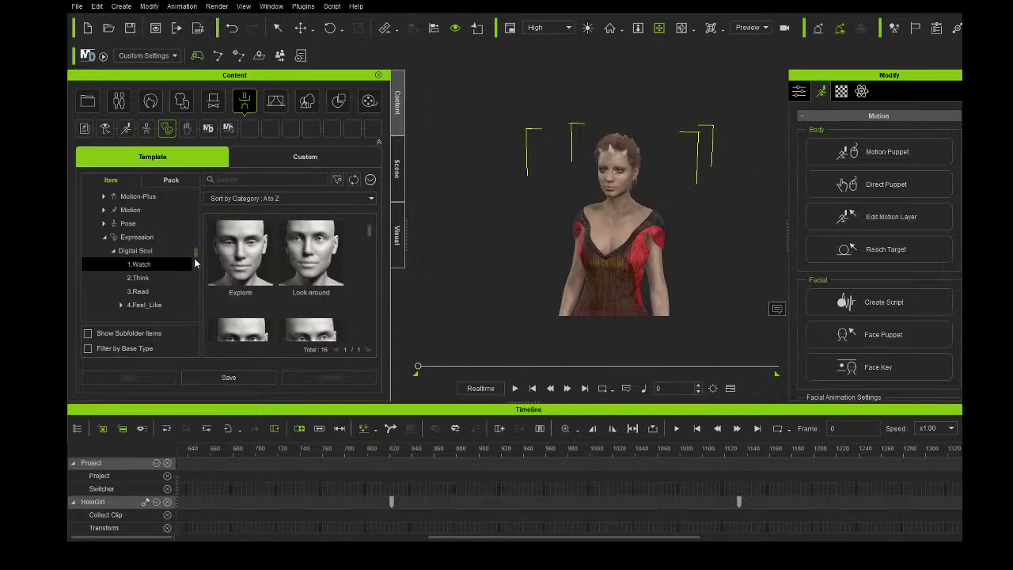
- Shrink the Timeline further, bring its start into view and frame HoloGirl's head and shoulders closely
{"action": "left_click_drag", "start_coordinate": [522, 405], "coordinate": [530, 437]}
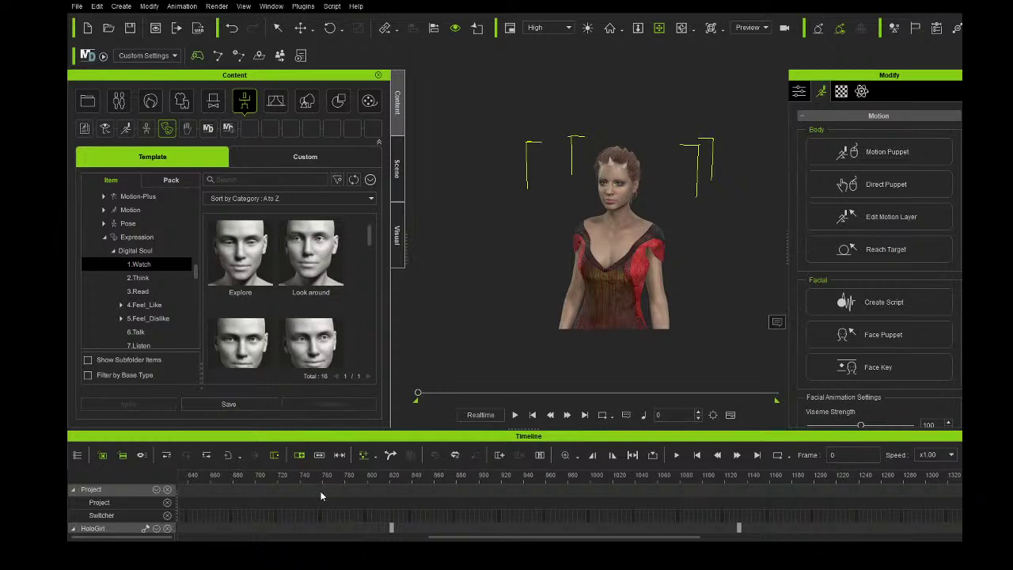
{"action": "left_click", "coordinate": [418, 540]}
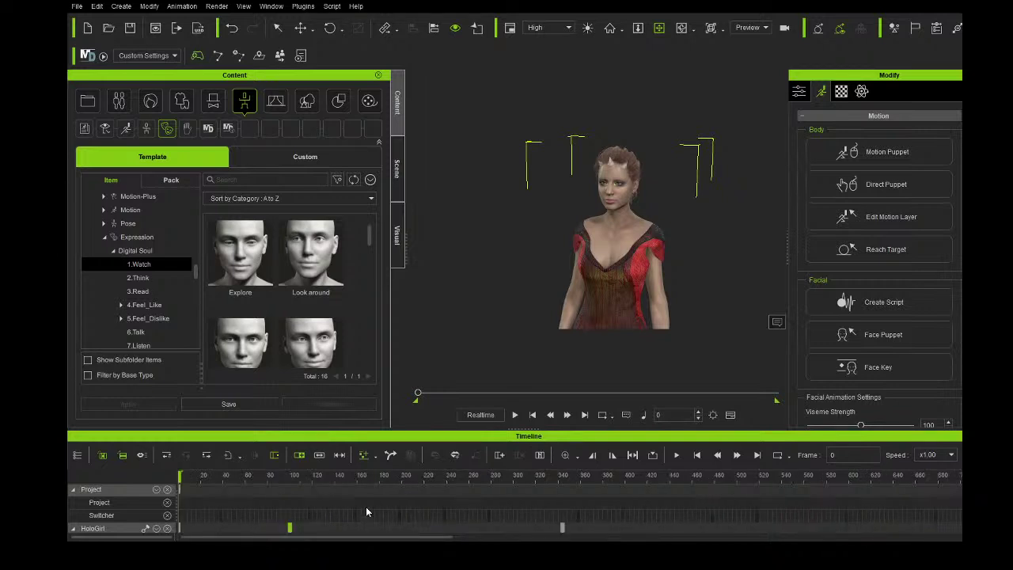
{"action": "scroll", "coordinate": [550, 216], "scroll_direction": "up", "scroll_amount": 3}
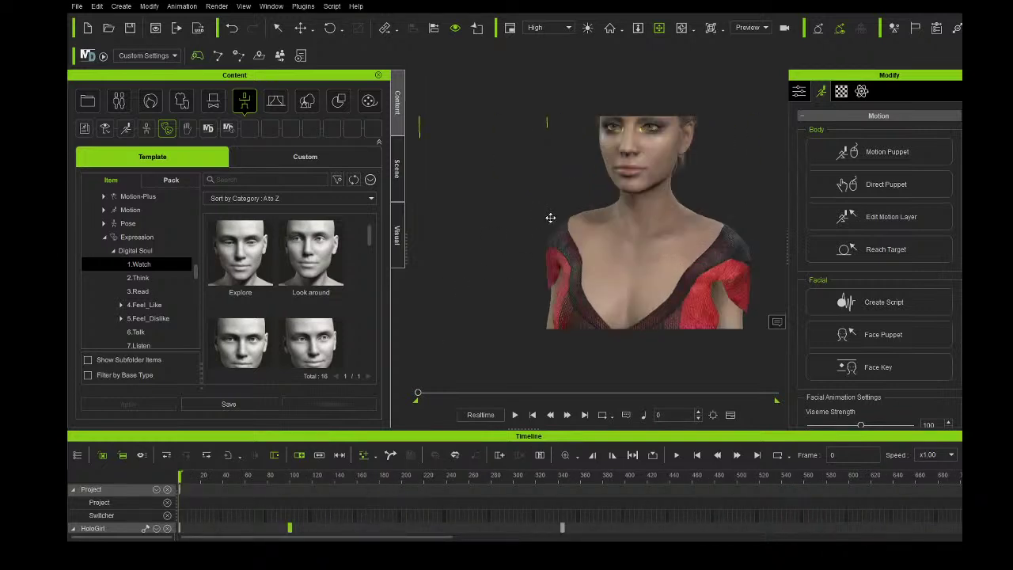
{"action": "right_click_drag", "start_coordinate": [651, 148], "coordinate": [619, 188]}
{"action": "scroll", "coordinate": [640, 198], "scroll_direction": "down", "scroll_amount": 2}
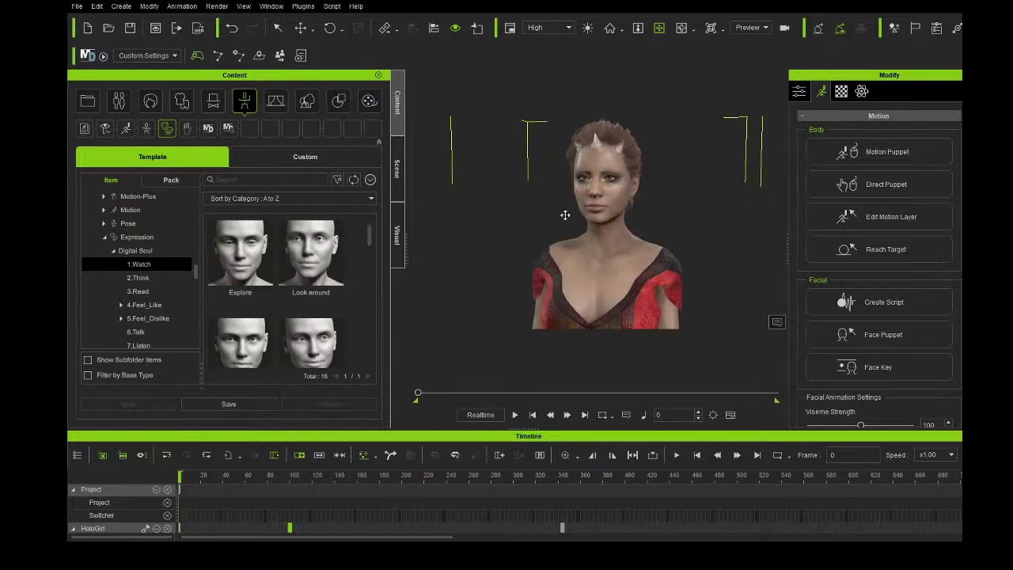
- Apply the Courteous_F expression from Digital Soul's 4.Feel_Like, 1.Pleased folder to HoloGirl at frame 0
{"action": "scroll", "coordinate": [161, 280], "scroll_direction": "down", "scroll_amount": 3}
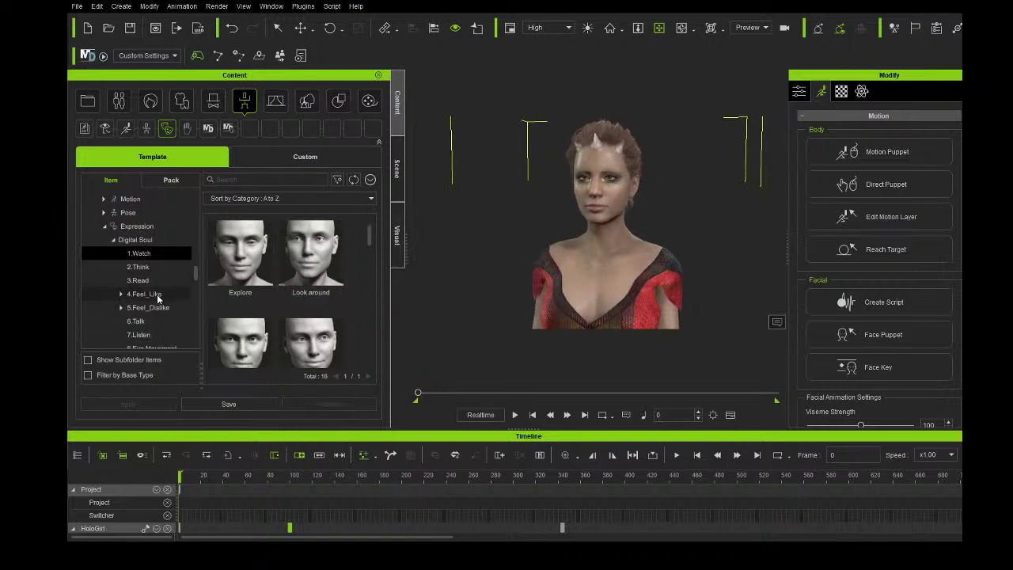
{"action": "scroll", "coordinate": [168, 288], "scroll_direction": "up", "scroll_amount": 1}
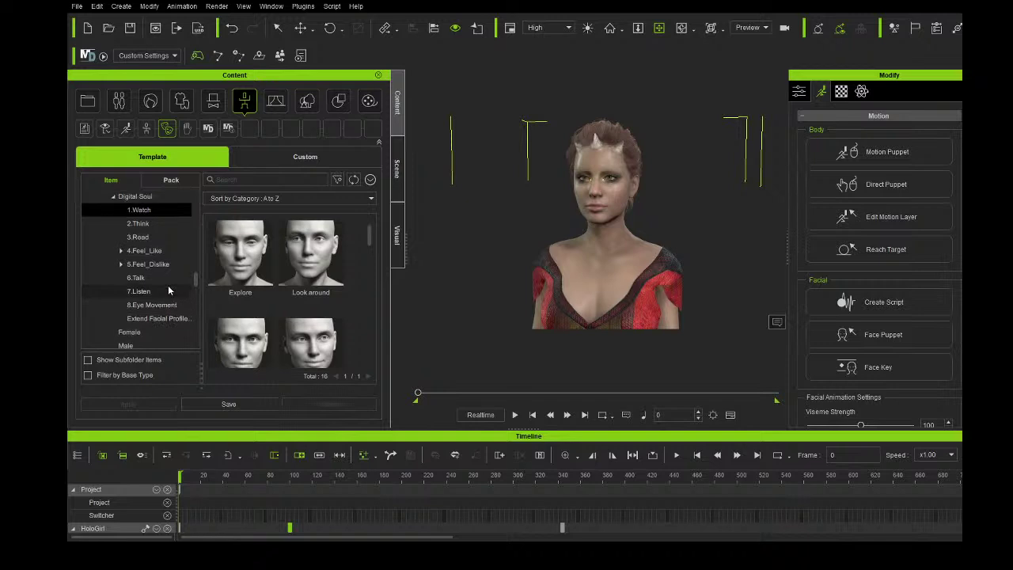
{"action": "left_click", "coordinate": [168, 250]}
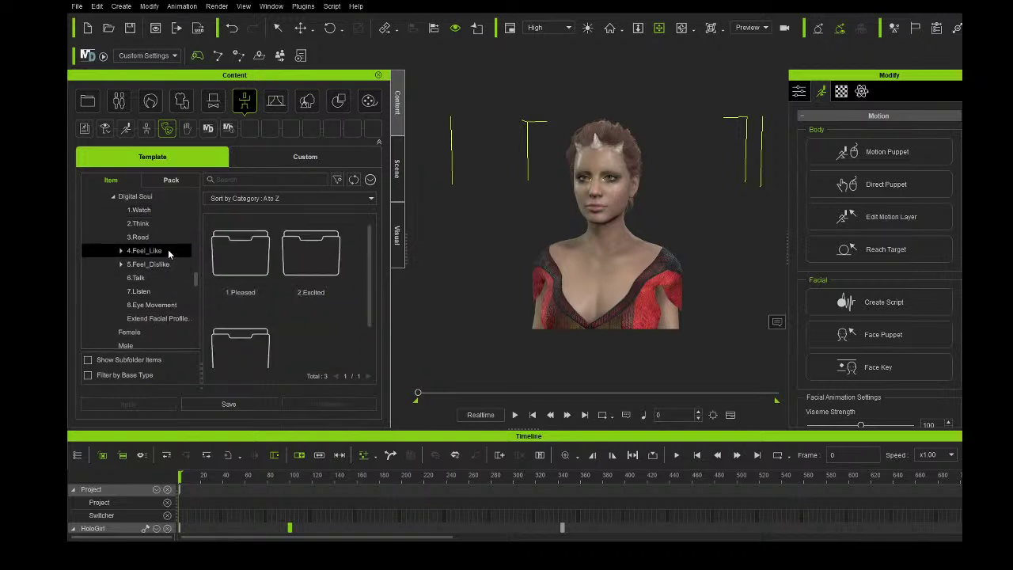
{"action": "left_click", "coordinate": [121, 251]}
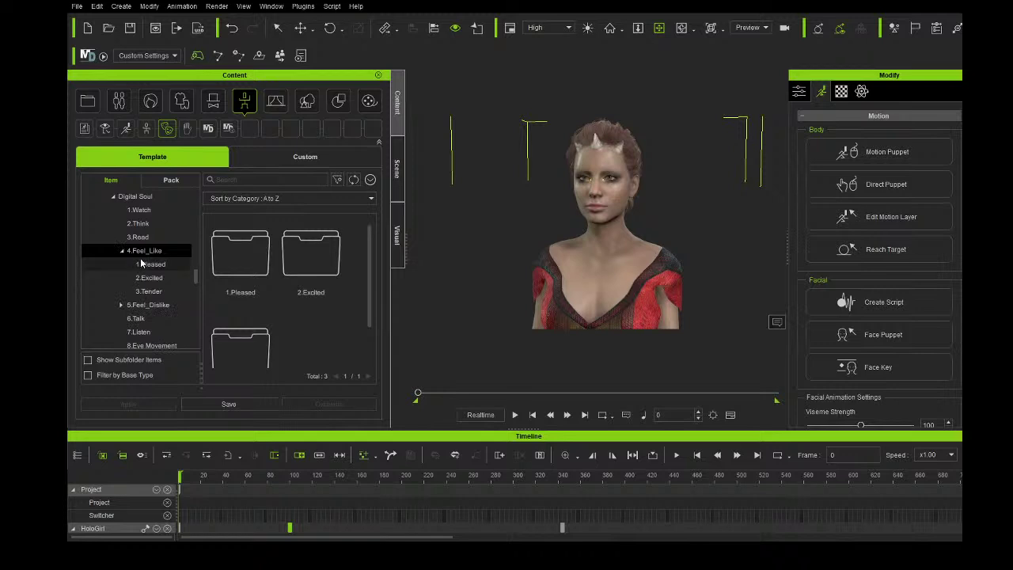
{"action": "left_click", "coordinate": [161, 267]}
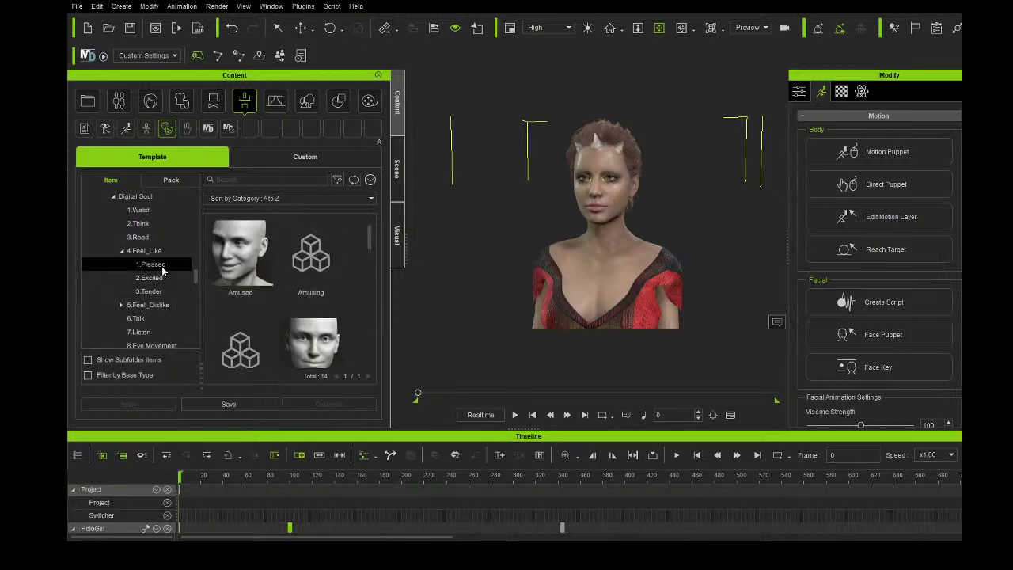
{"action": "scroll", "coordinate": [317, 283], "scroll_direction": "down", "scroll_amount": 1}
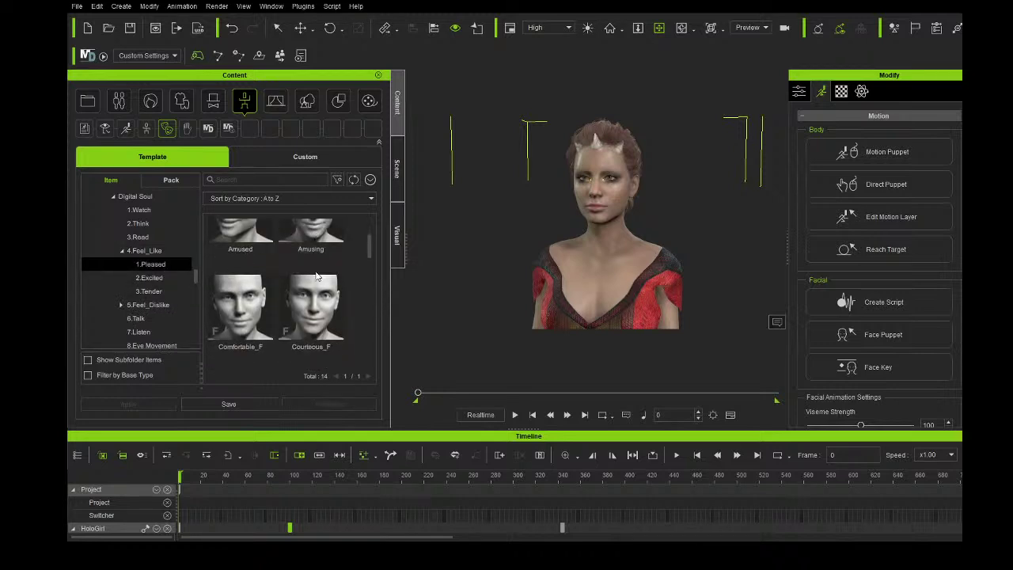
{"action": "scroll", "coordinate": [316, 282], "scroll_direction": "down", "scroll_amount": 2}
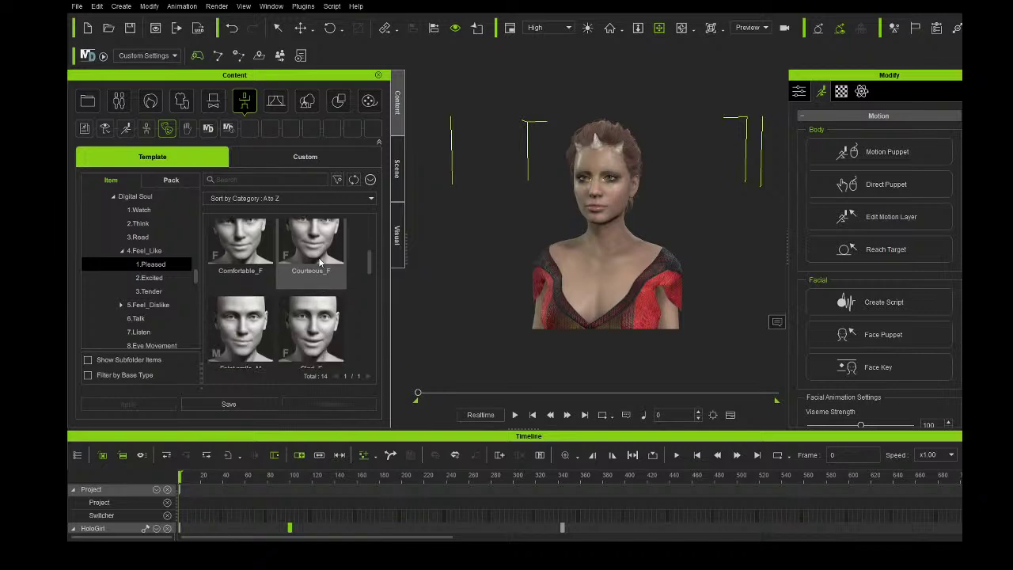
{"action": "left_click", "coordinate": [319, 258]}
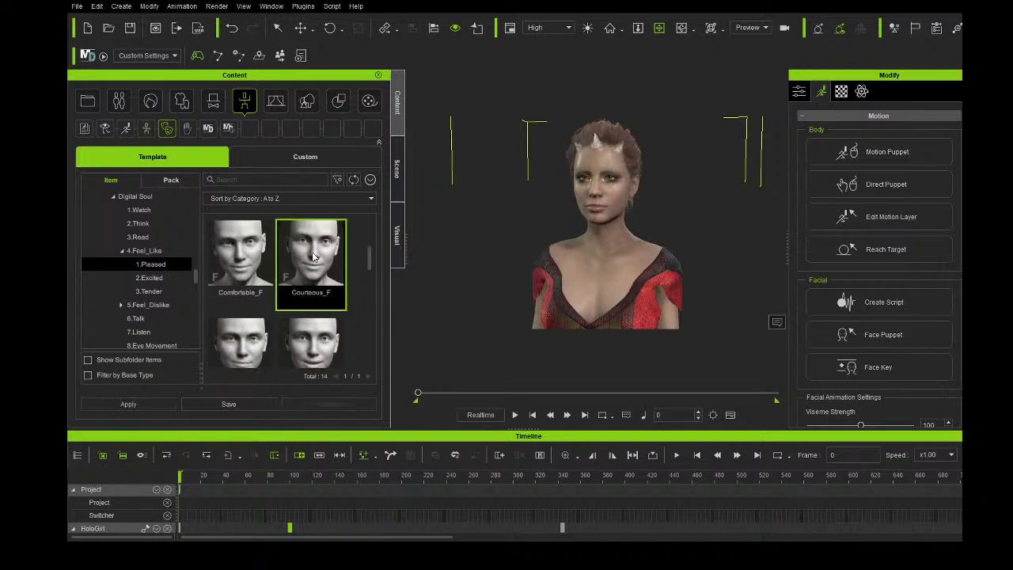
{"action": "left_click_drag", "start_coordinate": [312, 273], "coordinate": [609, 256]}
- Show HoloGirl's Expression track with the Courteous_F clip in the Timeline
{"action": "scroll", "coordinate": [418, 502], "scroll_direction": "down", "scroll_amount": 3}
{"action": "scroll", "coordinate": [161, 506], "scroll_direction": "up", "scroll_amount": 3}
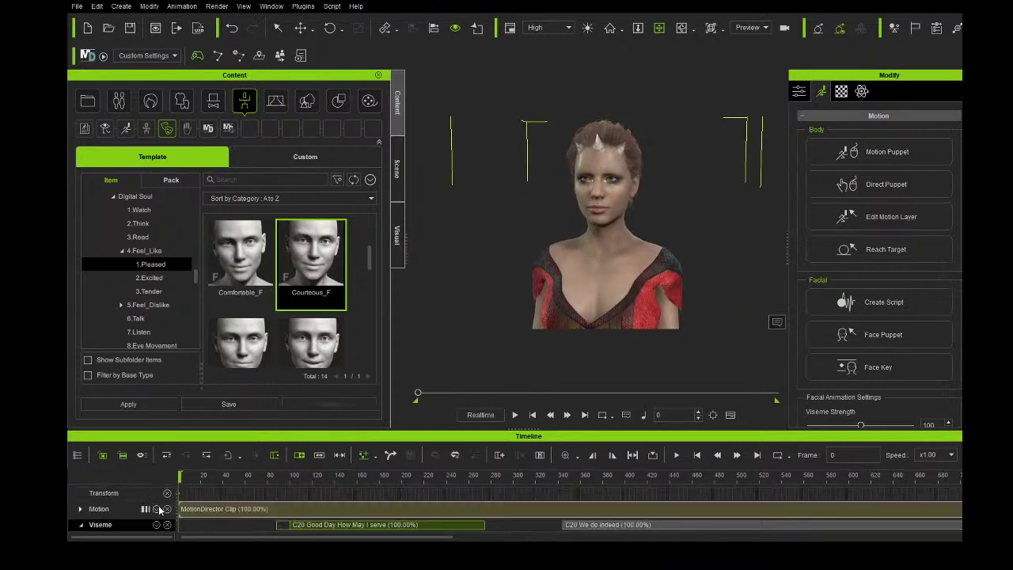
{"action": "scroll", "coordinate": [161, 510], "scroll_direction": "up", "scroll_amount": 1}
{"action": "scroll", "coordinate": [160, 510], "scroll_direction": "down", "scroll_amount": 1}
{"action": "left_click", "coordinate": [153, 507]}
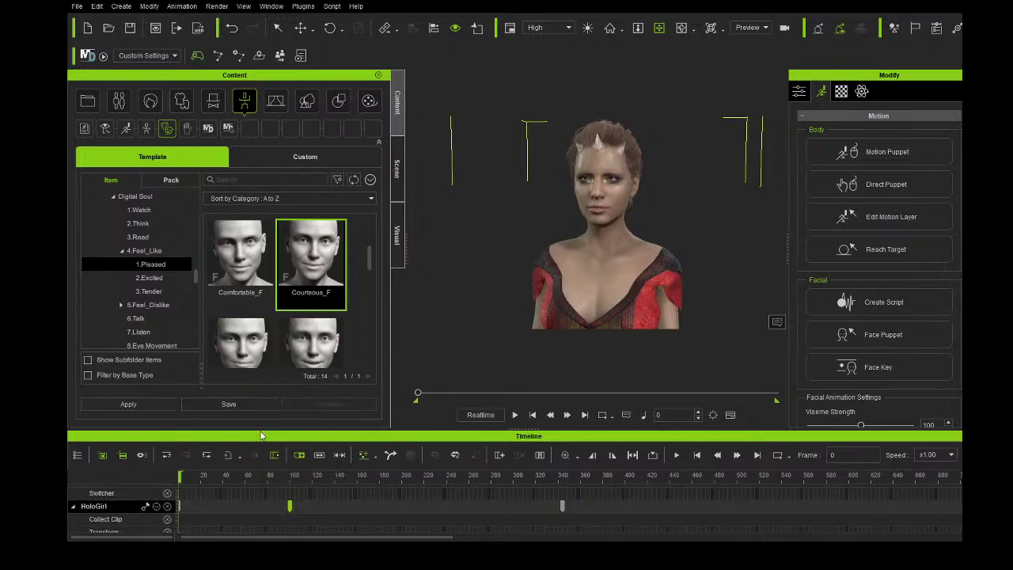
{"action": "scroll", "coordinate": [233, 496], "scroll_direction": "down", "scroll_amount": 4}
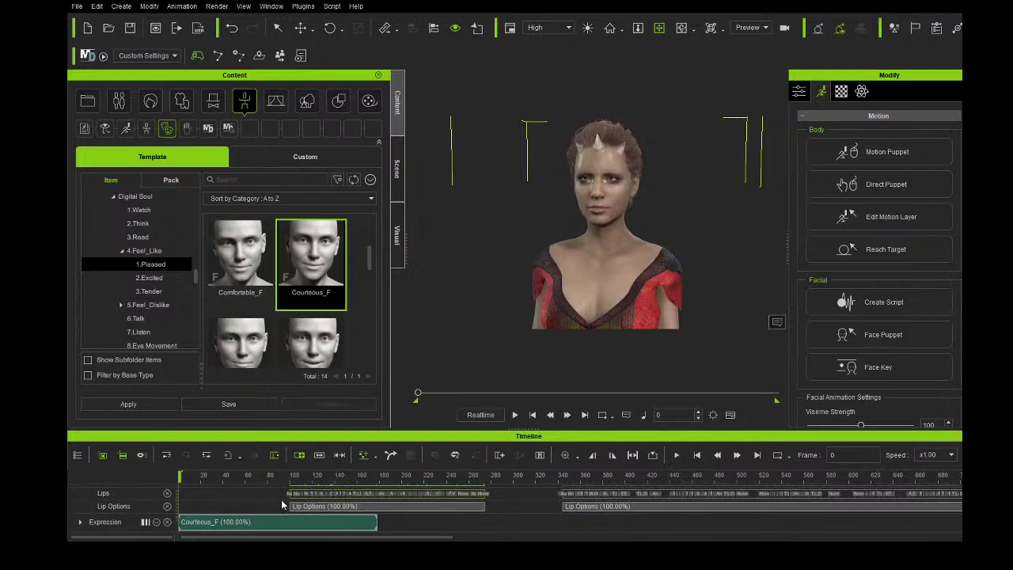
- Move the Courteous_F clip to start at about frame 82 and stretch it to 73.25% speed, ending near frame 325
{"action": "left_click_drag", "start_coordinate": [230, 478], "coordinate": [349, 481]}
{"action": "left_click_drag", "start_coordinate": [236, 524], "coordinate": [327, 525]}
{"action": "left_click_drag", "start_coordinate": [343, 478], "coordinate": [323, 457]}
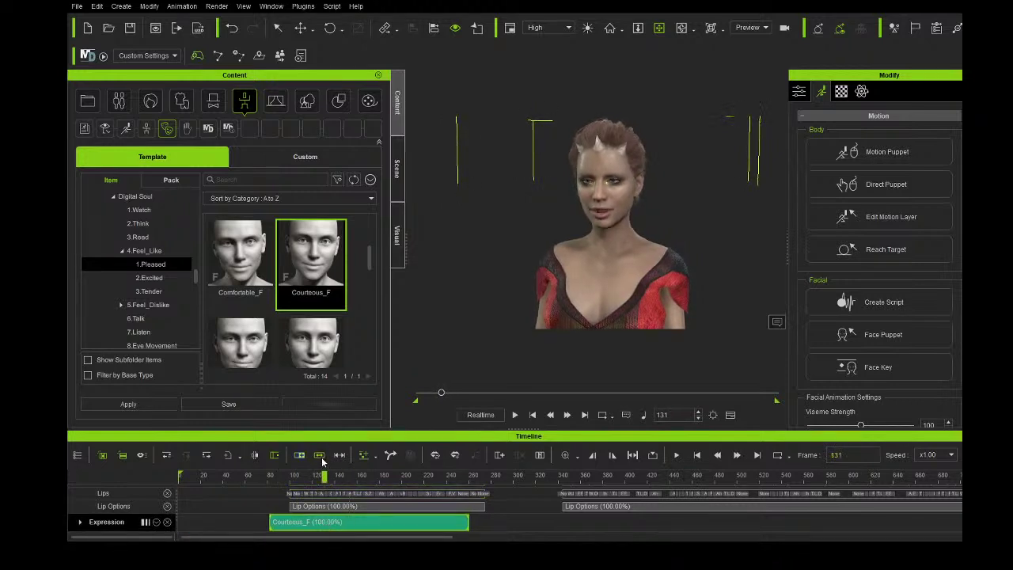
{"action": "left_click_drag", "start_coordinate": [467, 523], "coordinate": [542, 524]}
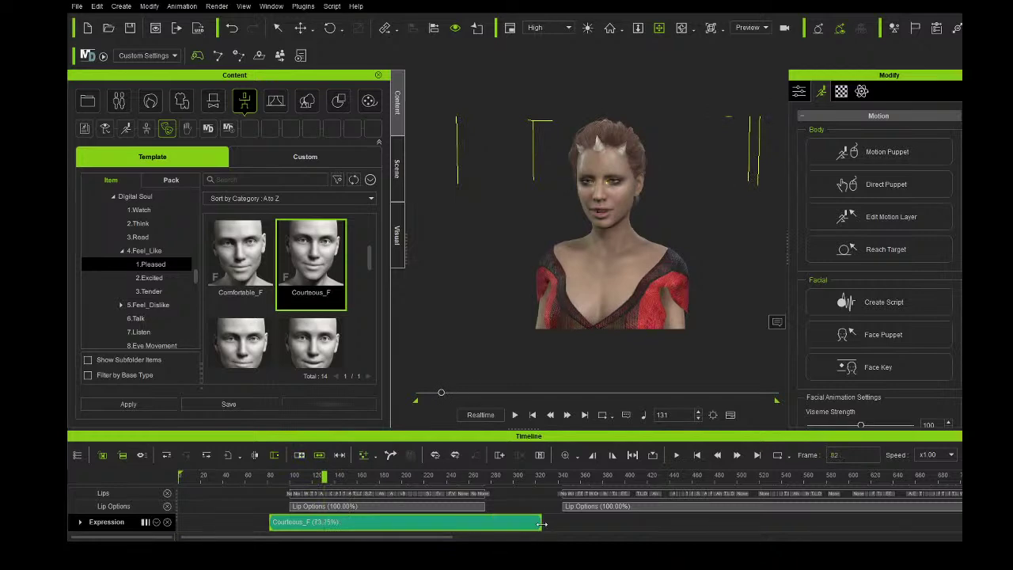
- Play HoloGirl's first line with the Courteous_F expression from frame 0 and stop at frame 423
{"action": "left_click_drag", "start_coordinate": [215, 481], "coordinate": [114, 482]}
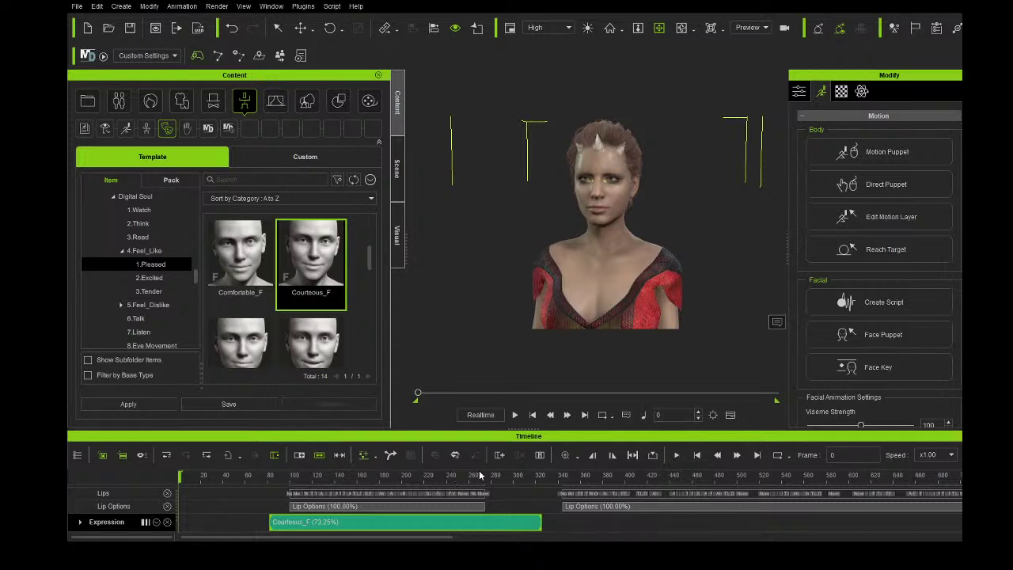
{"action": "left_click", "coordinate": [515, 415]}
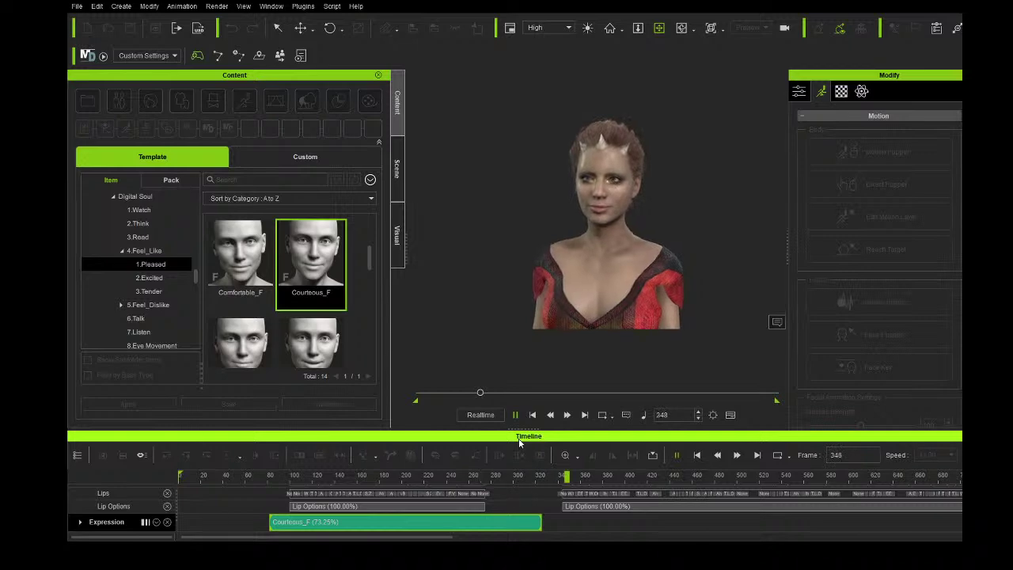
{"action": "key", "text": "space"}
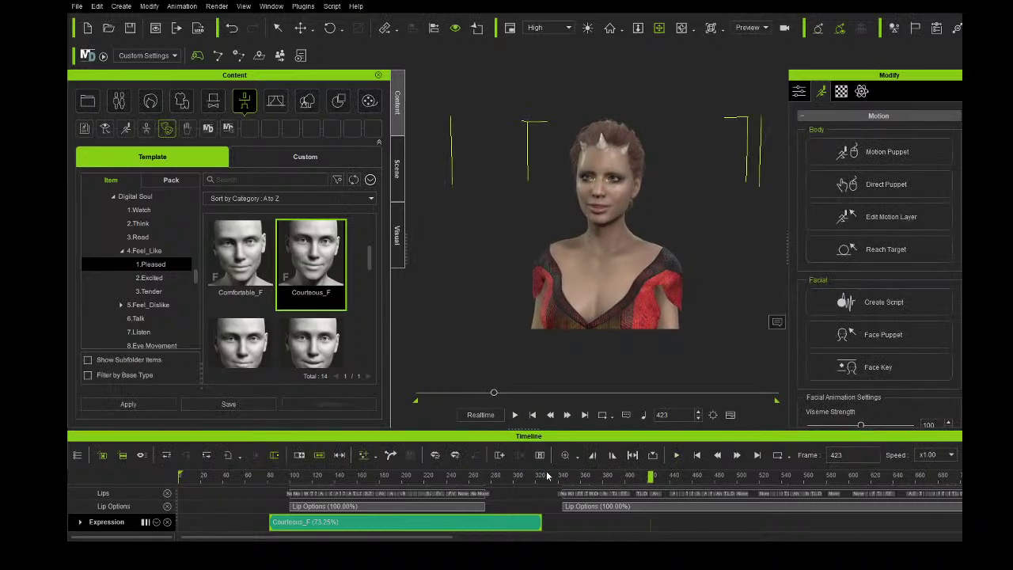
- Apply the Perky_F expression from Digital Soul's 4.Feel_Like, 2.Excited folder to HoloGirl at frame 330
{"action": "left_click", "coordinate": [548, 477]}
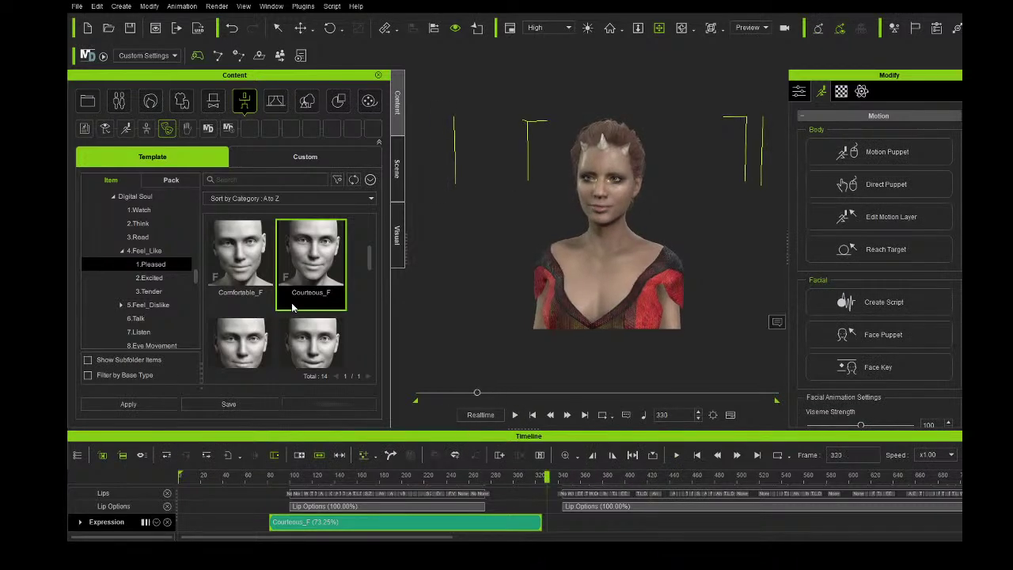
{"action": "scroll", "coordinate": [291, 307], "scroll_direction": "up", "scroll_amount": 3}
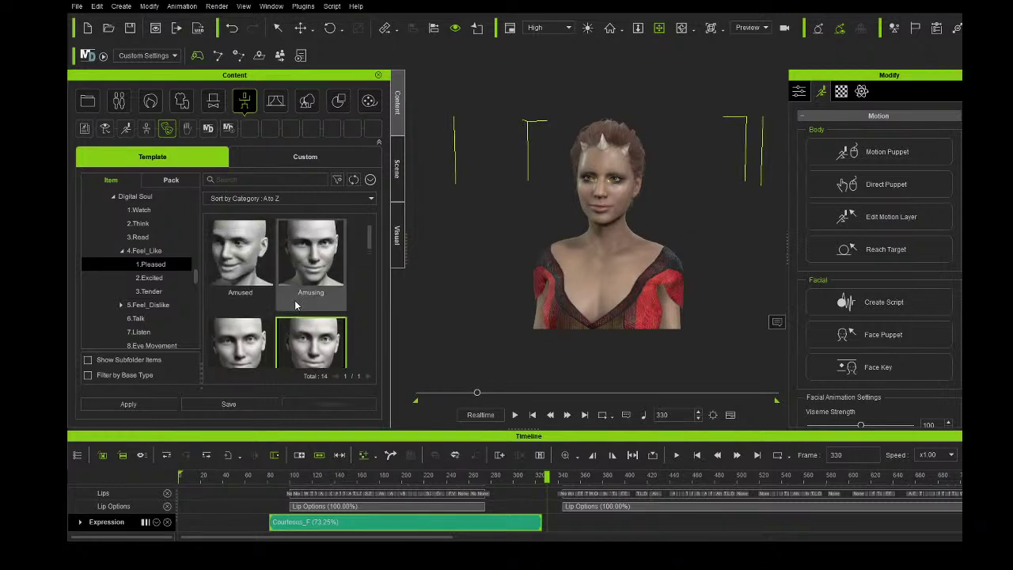
{"action": "left_click", "coordinate": [175, 279]}
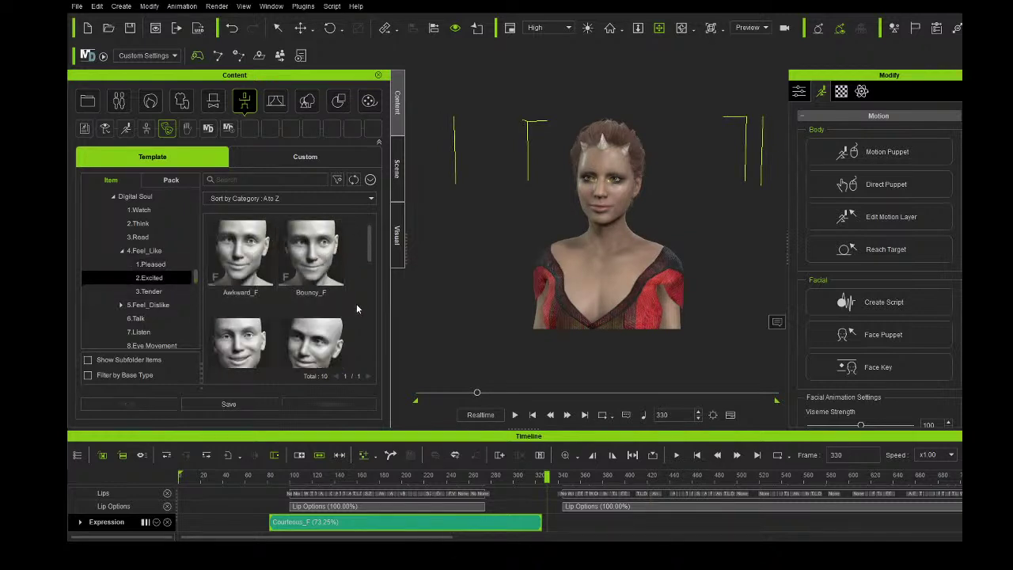
{"action": "left_click_drag", "start_coordinate": [370, 250], "coordinate": [370, 340]}
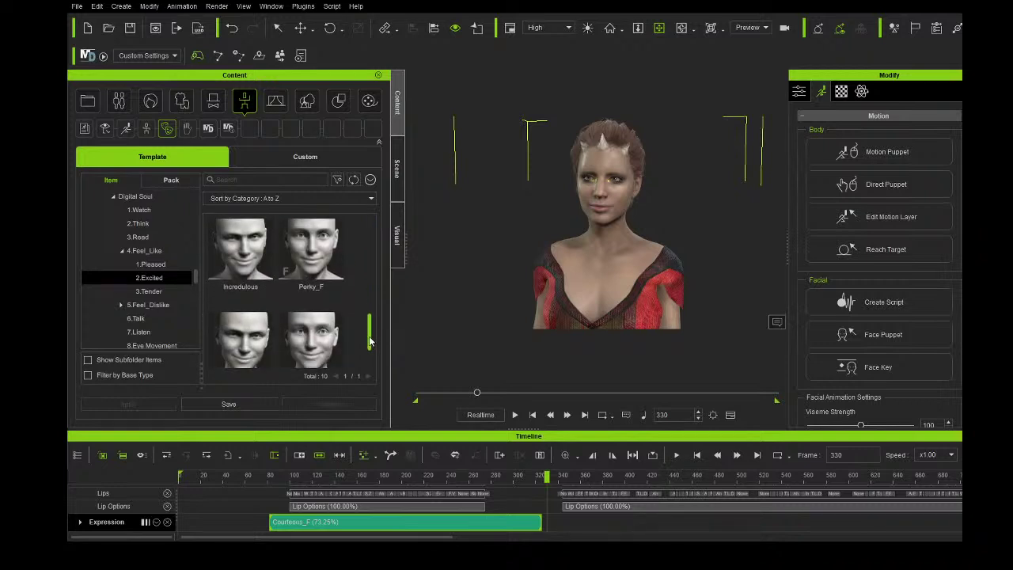
{"action": "double_click", "coordinate": [298, 260]}
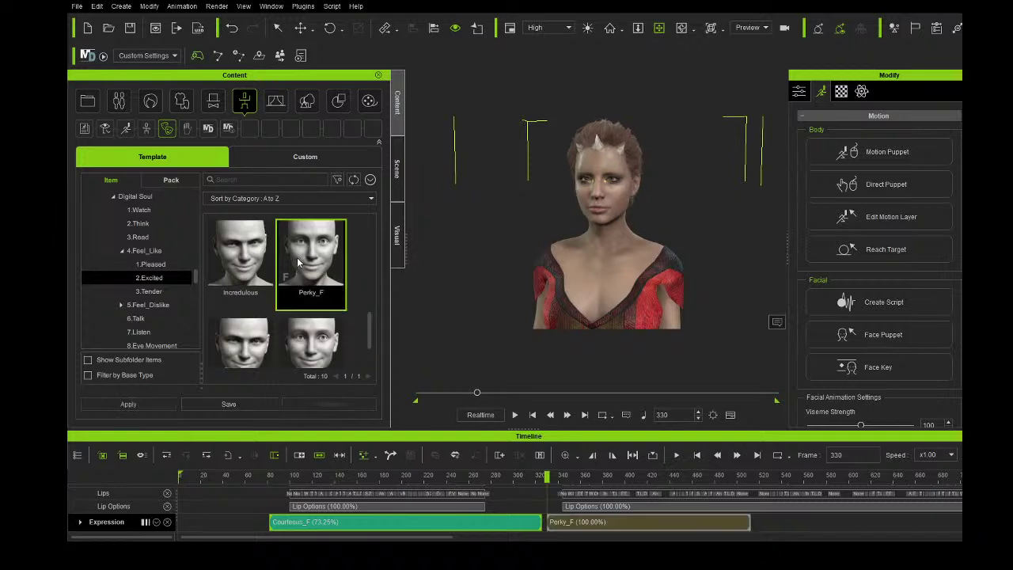
- Preview the Perky_F clip from frame 330 and shorten it to 115.19% speed, ending near frame 488
{"action": "left_click", "coordinate": [516, 416]}
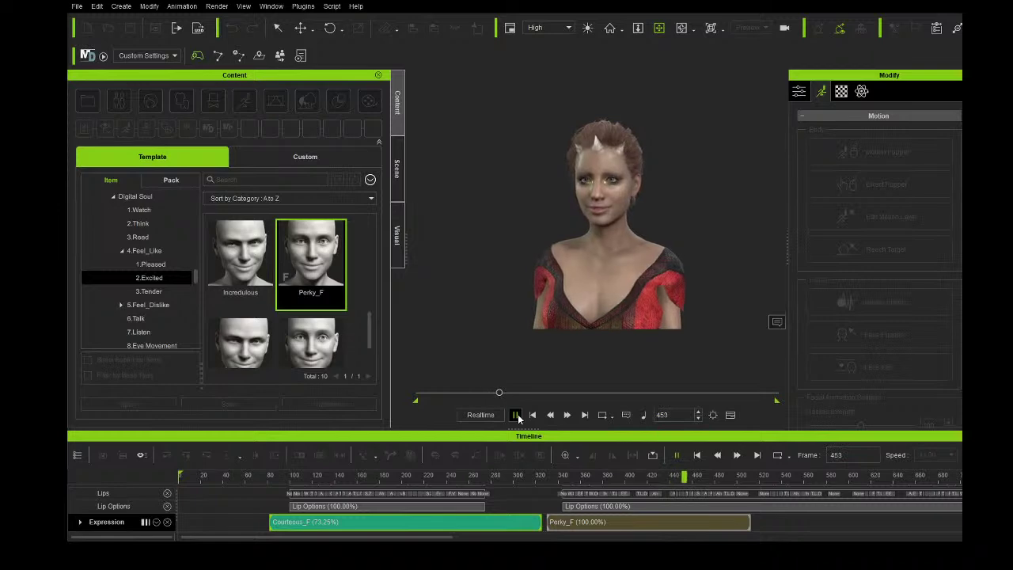
{"action": "left_click", "coordinate": [516, 415]}
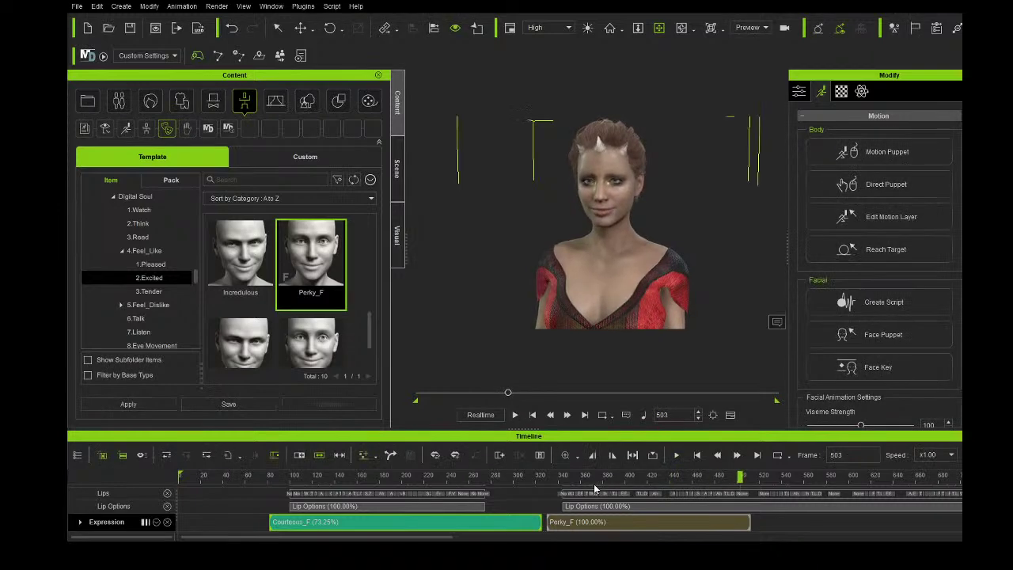
{"action": "left_click", "coordinate": [665, 525]}
{"action": "left_click_drag", "start_coordinate": [747, 521], "coordinate": [721, 522]}
{"action": "left_click_drag", "start_coordinate": [648, 524], "coordinate": [651, 524]}
- Apply the Confident smile expression from the 2.Excited folder to HoloGirl at frame 490, just after the Perky_F clip
{"action": "scroll", "coordinate": [327, 334], "scroll_direction": "down", "scroll_amount": 2}
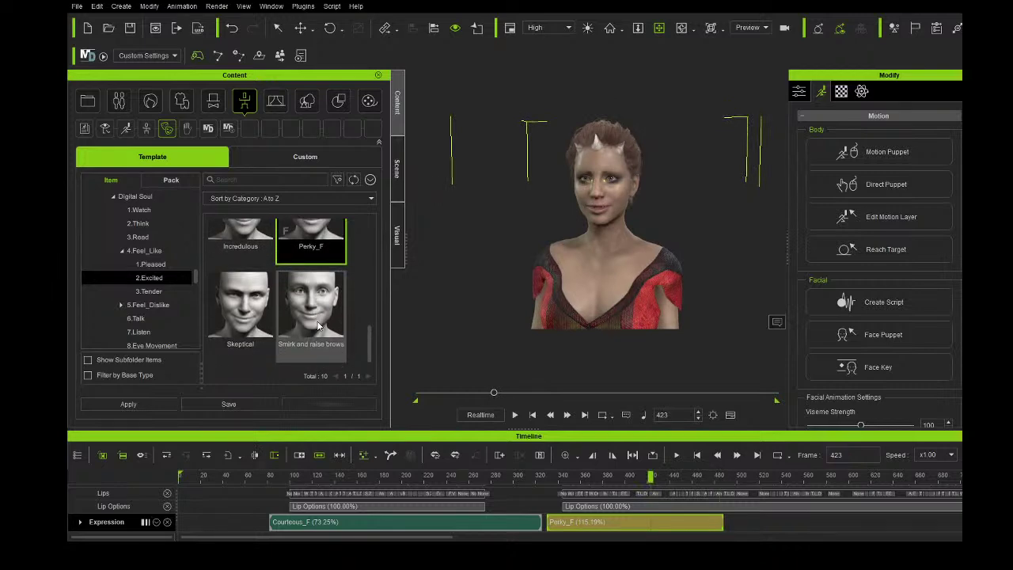
{"action": "scroll", "coordinate": [319, 326], "scroll_direction": "up", "scroll_amount": 3}
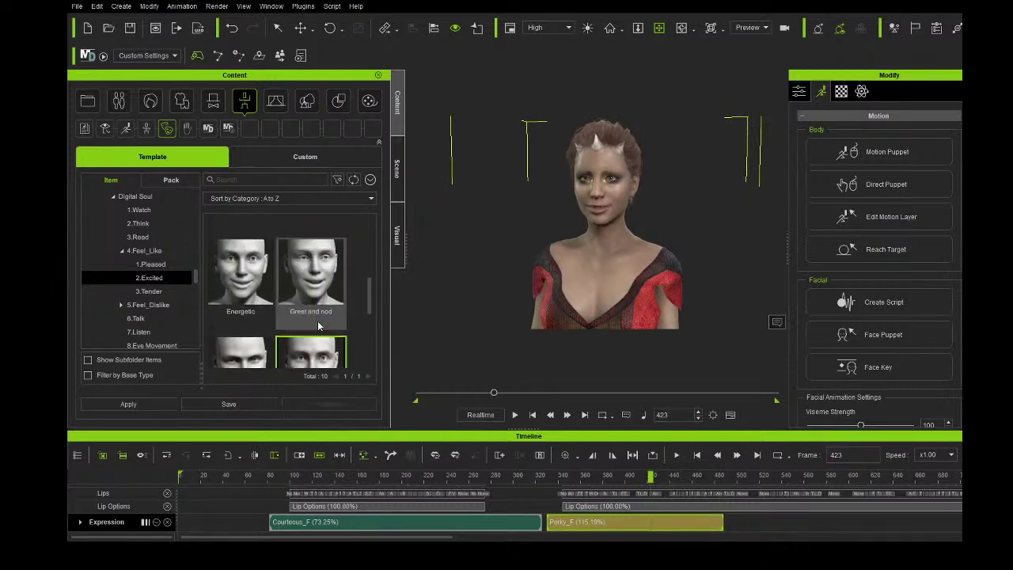
{"action": "scroll", "coordinate": [322, 304], "scroll_direction": "up", "scroll_amount": 3}
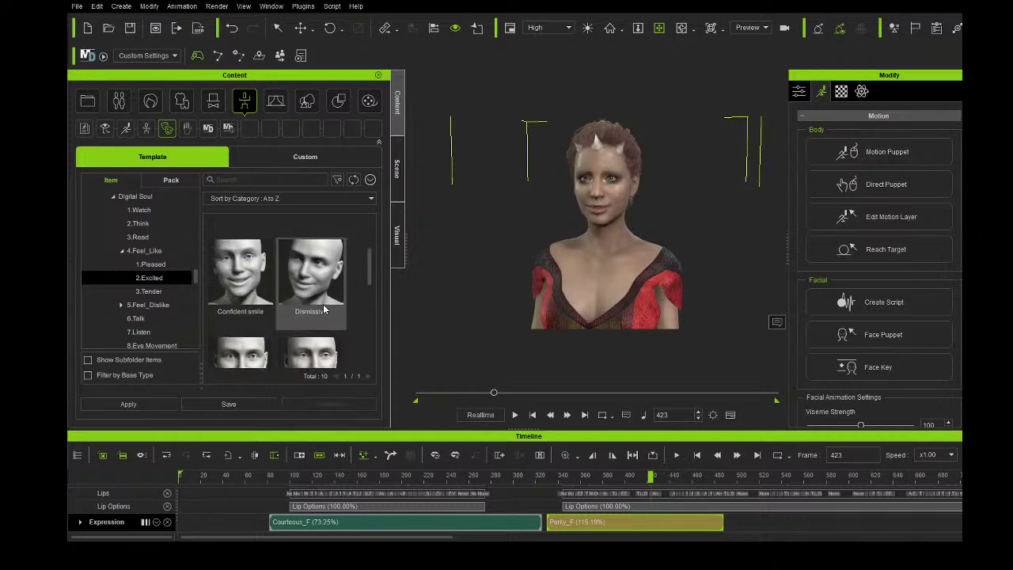
{"action": "left_click", "coordinate": [726, 478]}
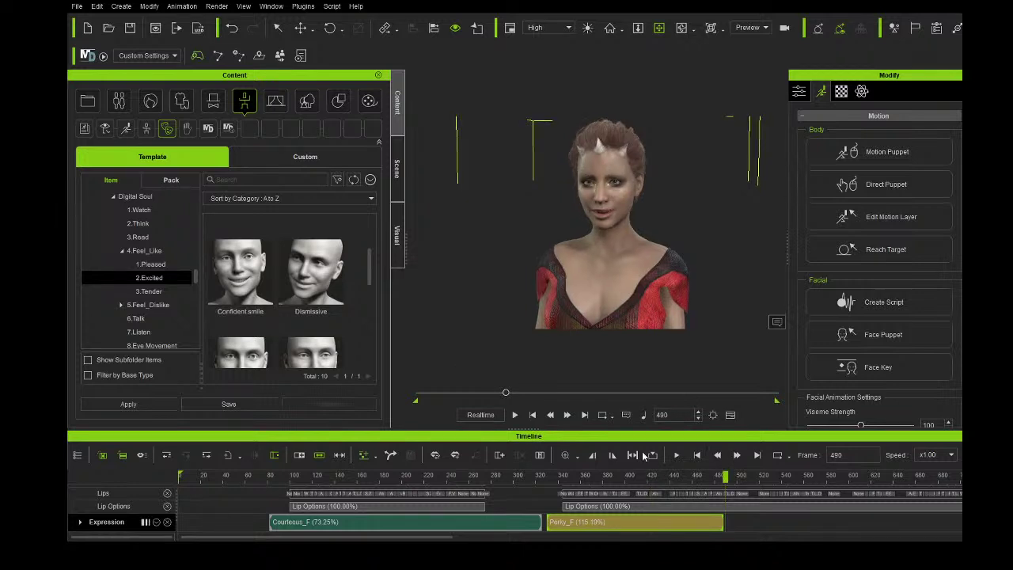
{"action": "double_click", "coordinate": [255, 289]}
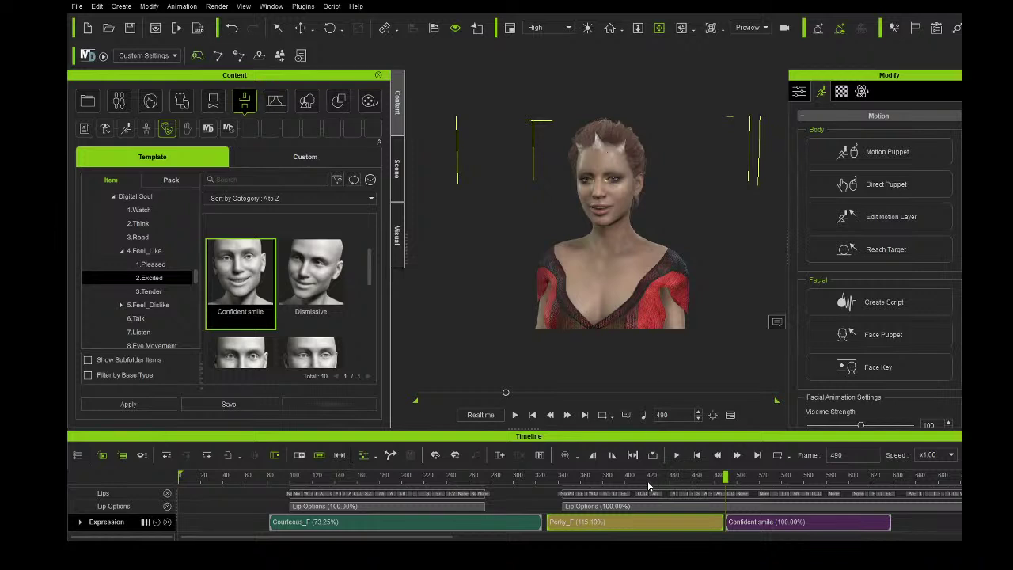
- Play the dialogue from frame 81 in a close-up of HoloGirl's face and stop at frame 733
{"action": "left_click", "coordinate": [269, 476]}
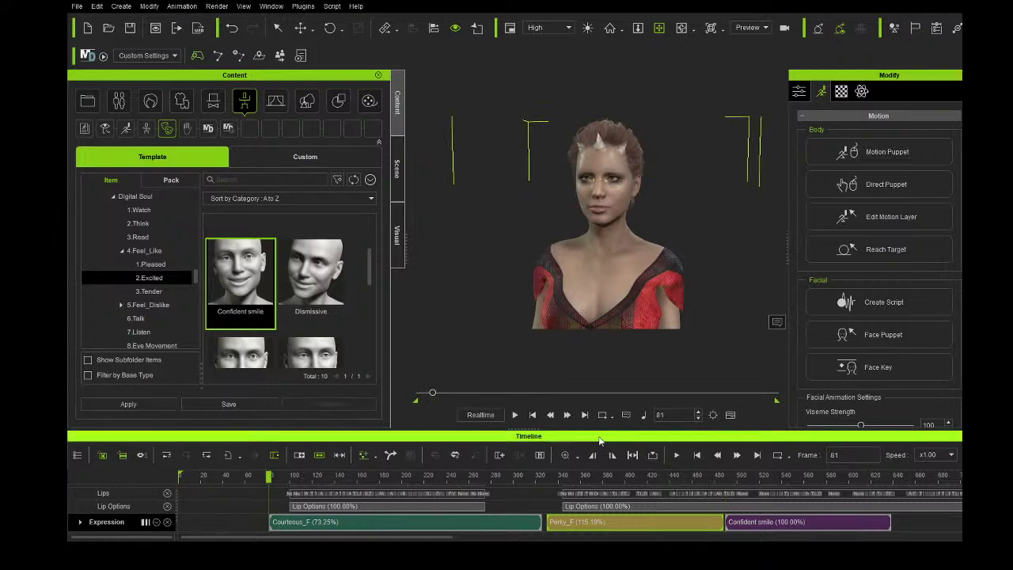
{"action": "scroll", "coordinate": [620, 222], "scroll_direction": "up", "scroll_amount": 4}
{"action": "scroll", "coordinate": [620, 221], "scroll_direction": "down", "scroll_amount": 2}
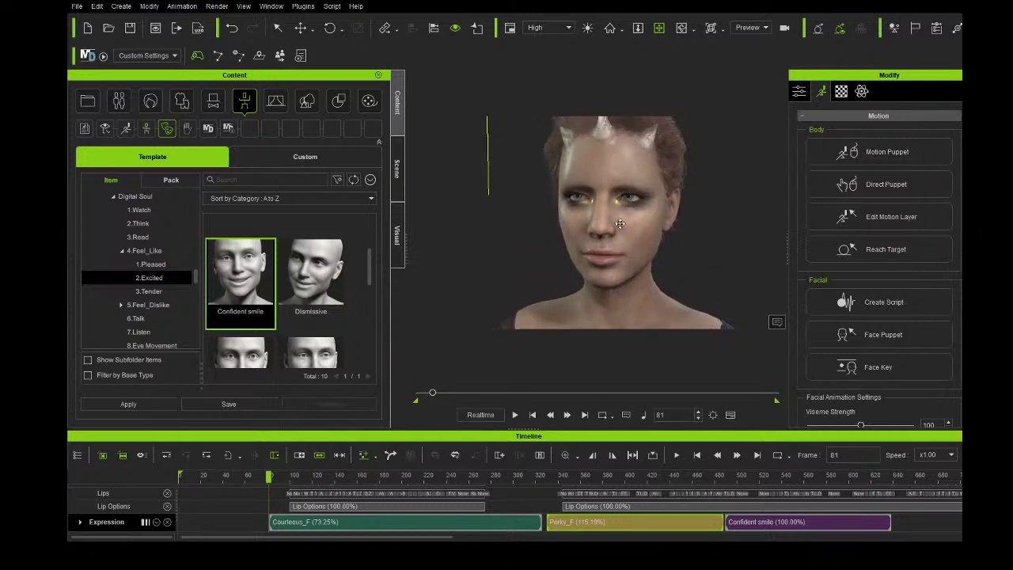
{"action": "left_click", "coordinate": [514, 415]}
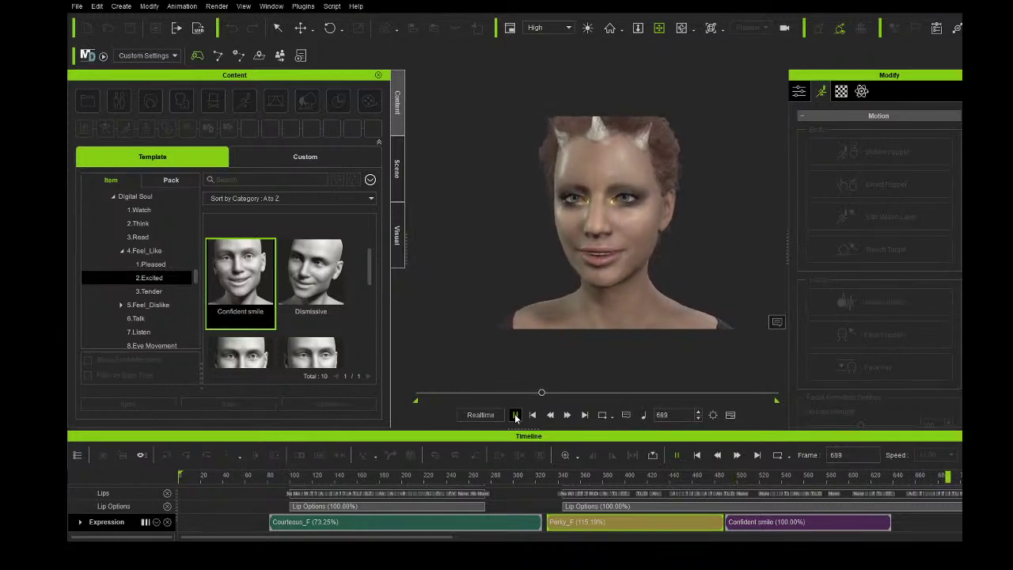
{"action": "left_click", "coordinate": [515, 415]}
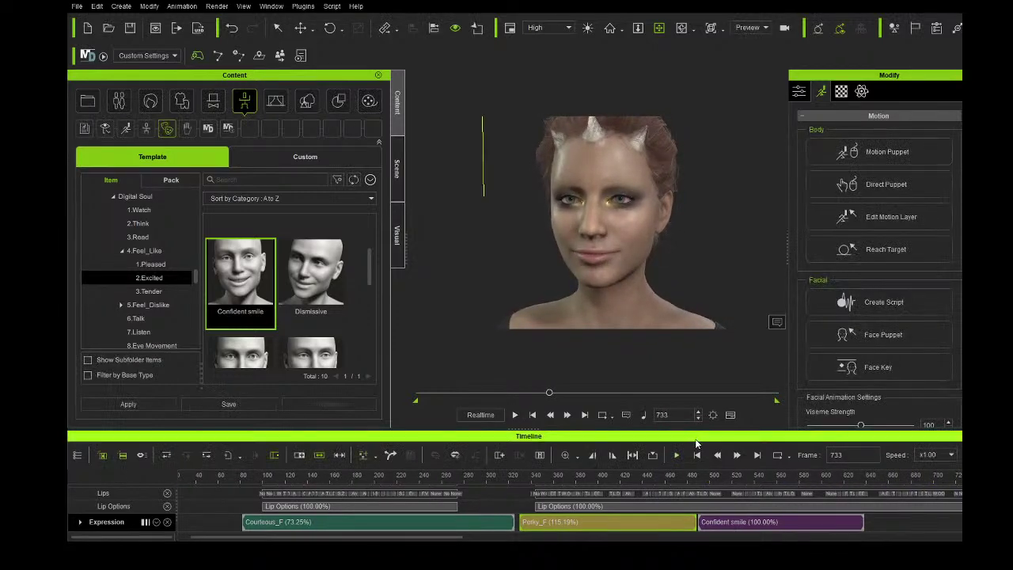
- Move the Confident smile clip to start at about frame 468 so it overlaps the end of Perky_F, and play the result
{"action": "left_click", "coordinate": [699, 528]}
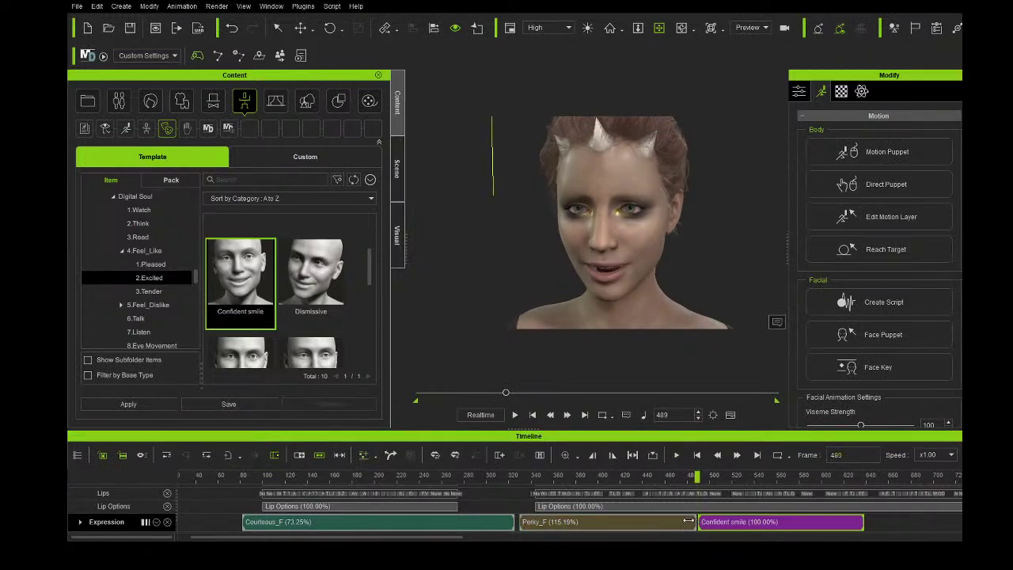
{"action": "left_click_drag", "start_coordinate": [724, 525], "coordinate": [689, 530]}
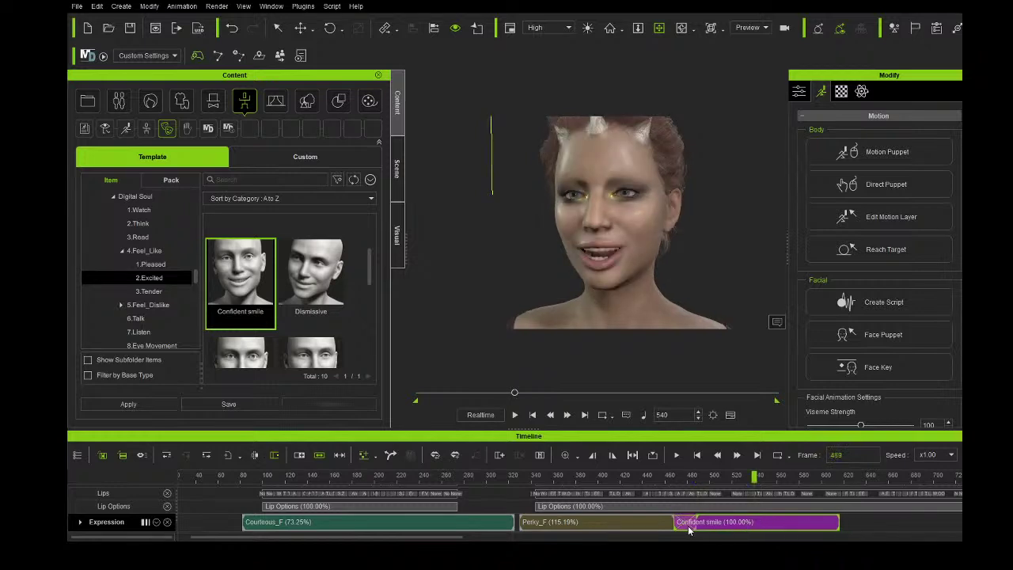
{"action": "left_click", "coordinate": [514, 415]}
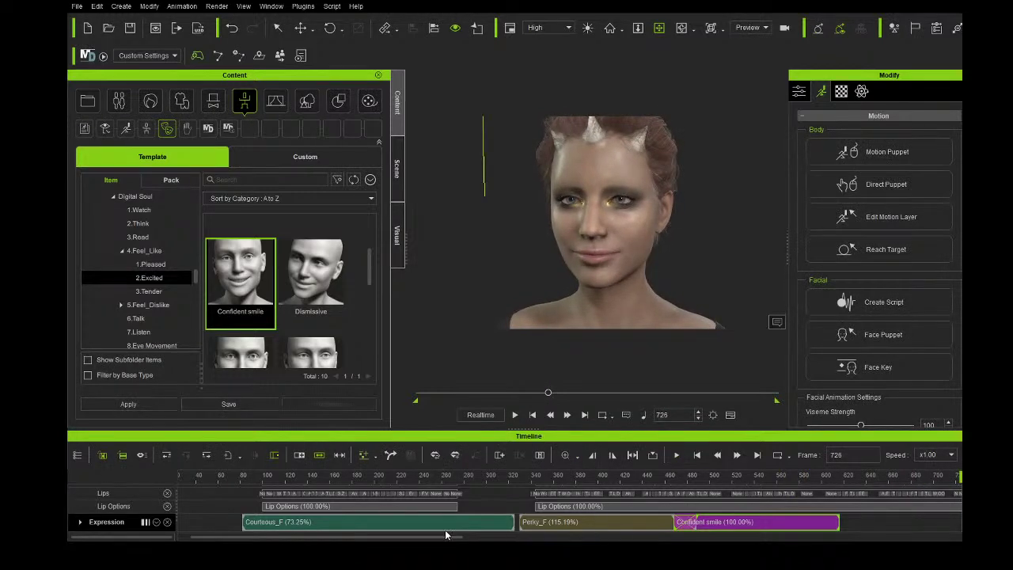
- Stretch the Confident smile clip to 50.86% speed, ending near frame 759 after the second spoken line
{"action": "left_click_drag", "start_coordinate": [446, 536], "coordinate": [512, 536]}
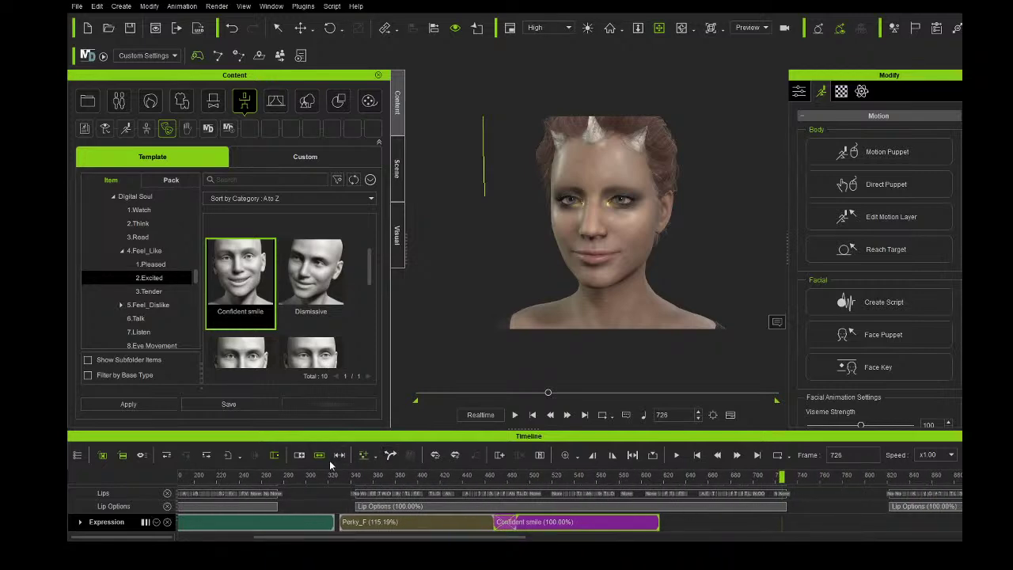
{"action": "left_click_drag", "start_coordinate": [656, 518], "coordinate": [817, 520]}
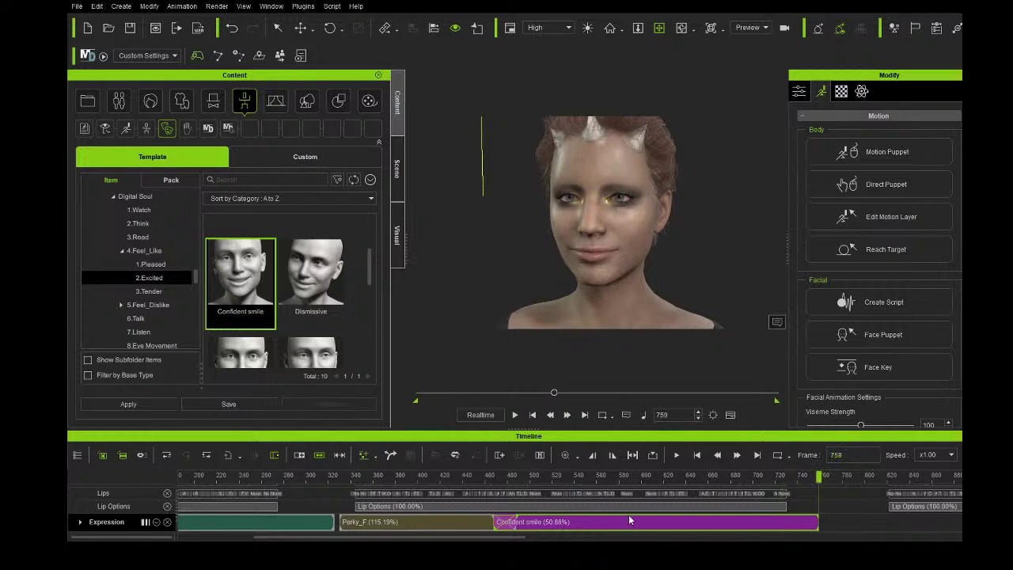
- Move the Perky_F clip to start at about frame 314 so it overlaps the end of Courteous_F
{"action": "left_click", "coordinate": [338, 484]}
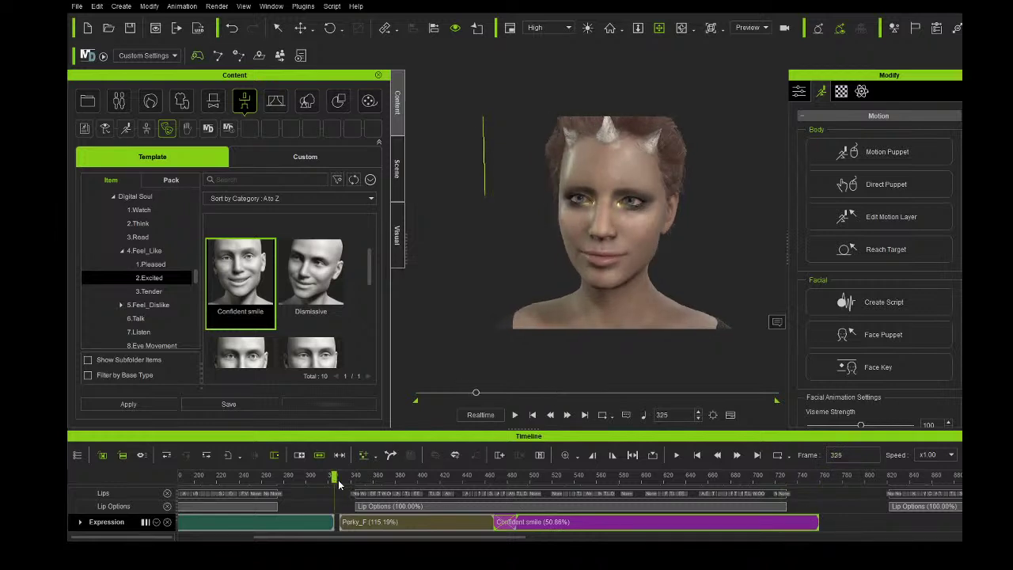
{"action": "left_click", "coordinate": [342, 525]}
{"action": "left_click_drag", "start_coordinate": [356, 526], "coordinate": [337, 525]}
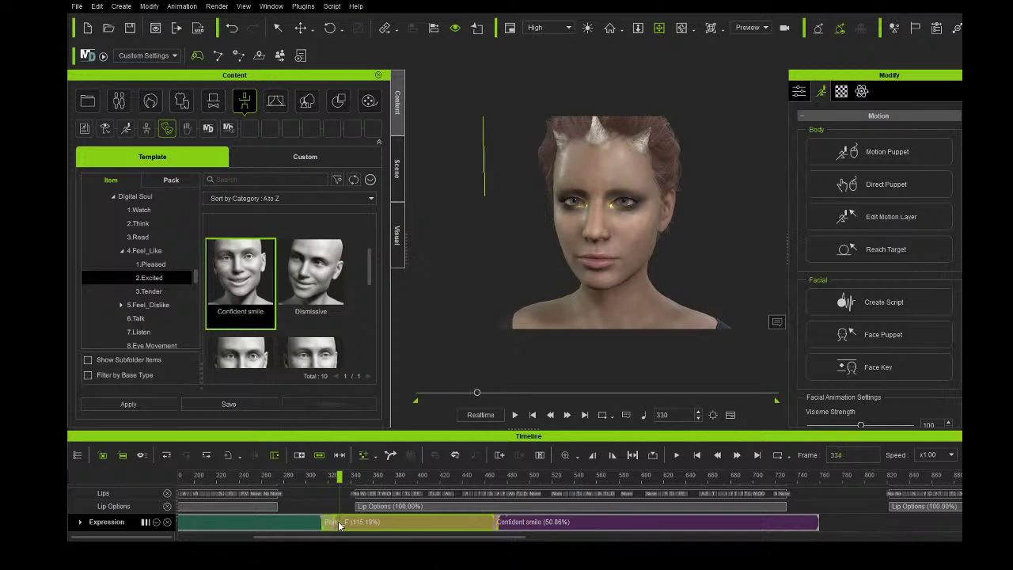
- Move the Confident smile clip to start at about frame 477 and stretch Perky_F to 92.86% speed, overlapping it until about frame 510
{"action": "left_click_drag", "start_coordinate": [499, 524], "coordinate": [522, 526]}
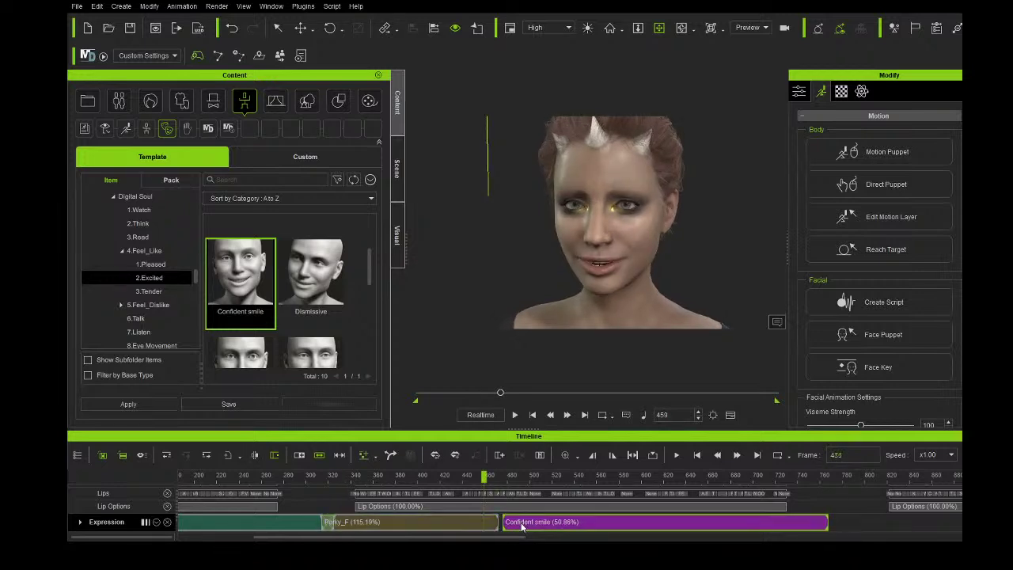
{"action": "left_click", "coordinate": [496, 520]}
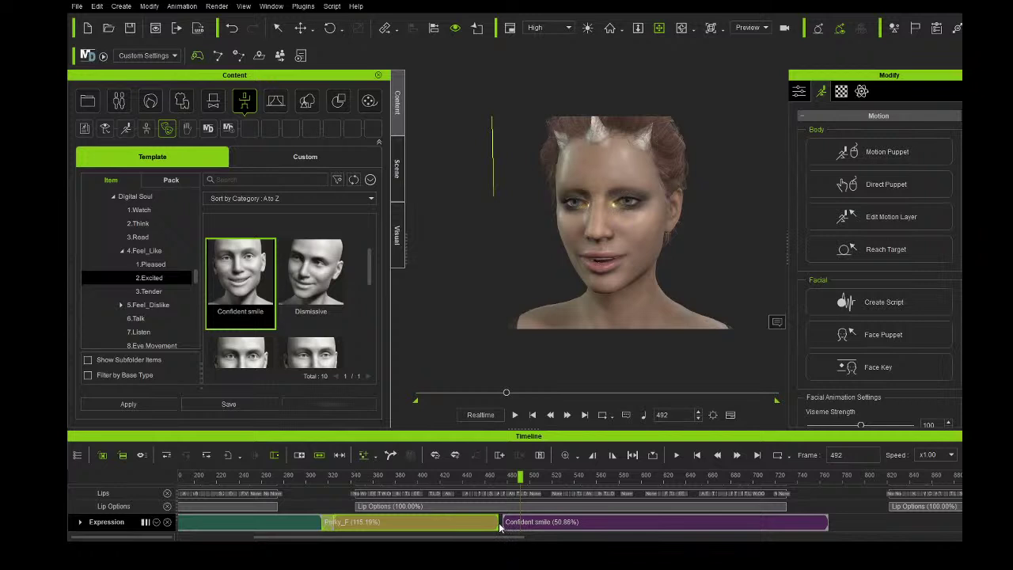
{"action": "left_click_drag", "start_coordinate": [497, 523], "coordinate": [540, 523]}
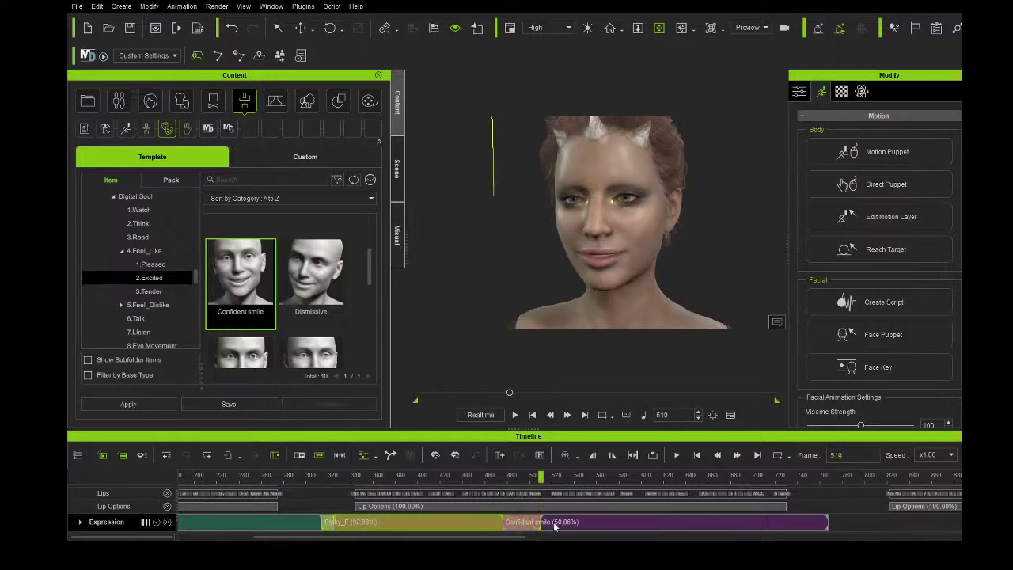
- Play the blended expression clips from frame 71 and stop at frame 827
{"action": "left_click_drag", "start_coordinate": [292, 478], "coordinate": [257, 476]}
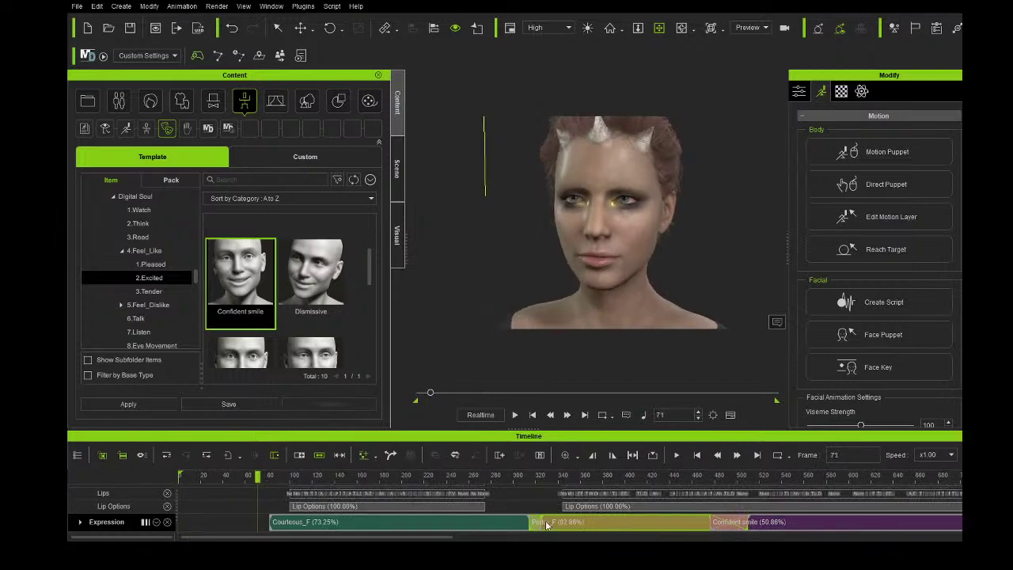
{"action": "left_click", "coordinate": [514, 415]}
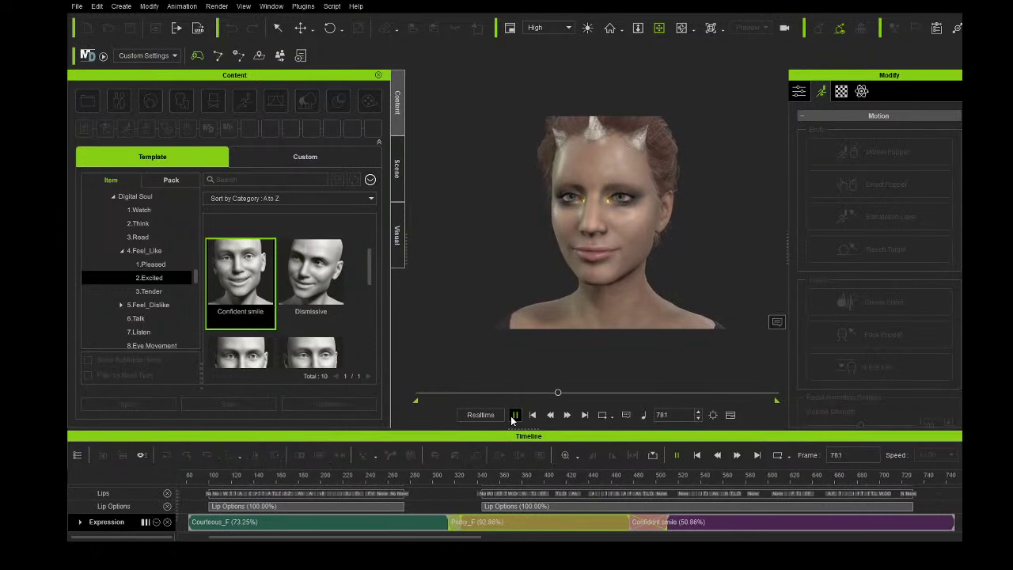
{"action": "left_click", "coordinate": [514, 415]}
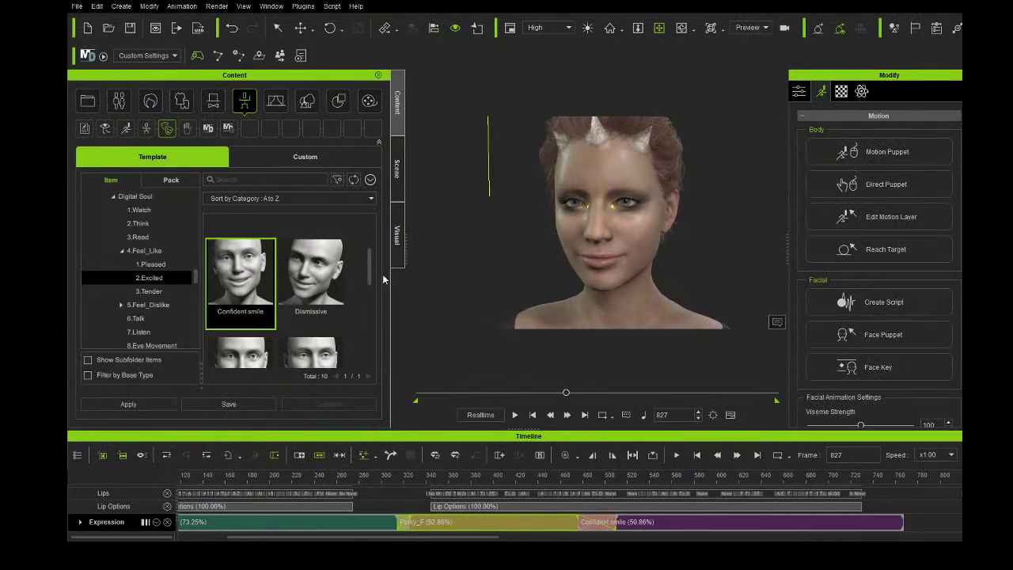
- Delete the Courteous_F clip from HoloGirl's Expression track
{"action": "left_click_drag", "start_coordinate": [370, 270], "coordinate": [370, 295]}
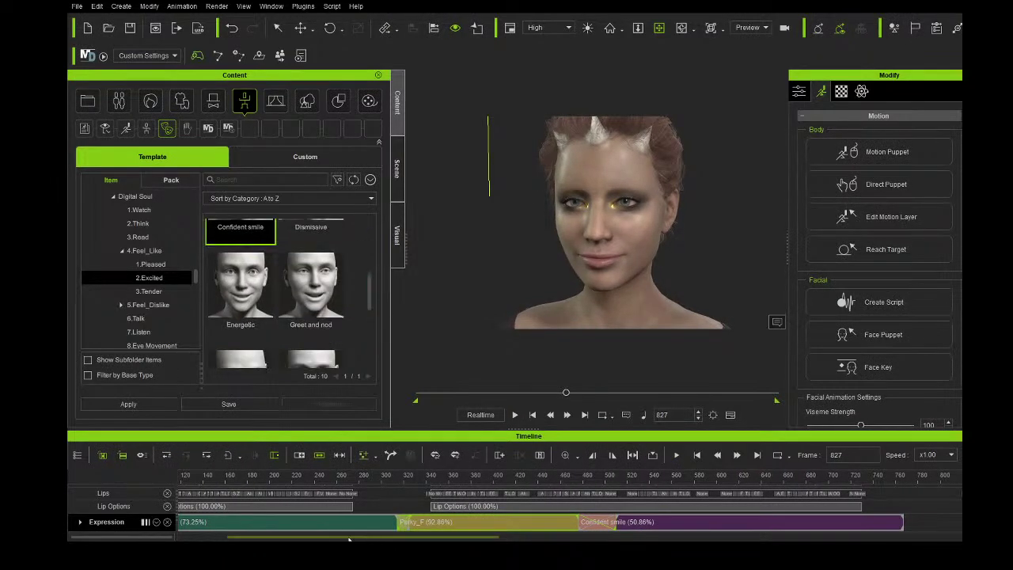
{"action": "left_click_drag", "start_coordinate": [330, 537], "coordinate": [963, 521]}
{"action": "left_click", "coordinate": [283, 528]}
{"action": "left_click_drag", "start_coordinate": [220, 539], "coordinate": [198, 539]}
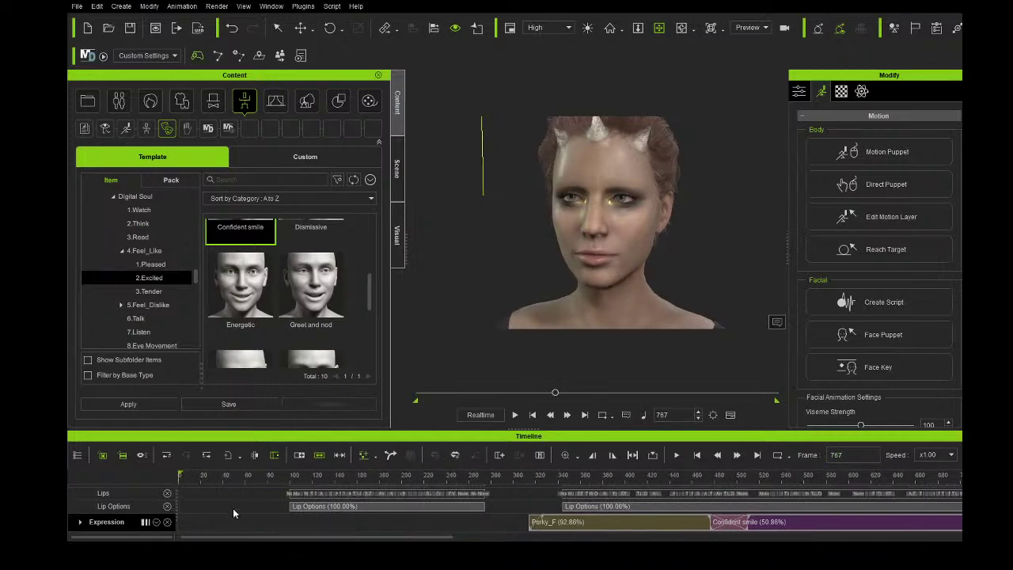
- Apply the Greet and nod expression at frame 0, move its clip to start at about frame 66, and play the animation
{"action": "left_click_drag", "start_coordinate": [192, 478], "coordinate": [145, 481]}
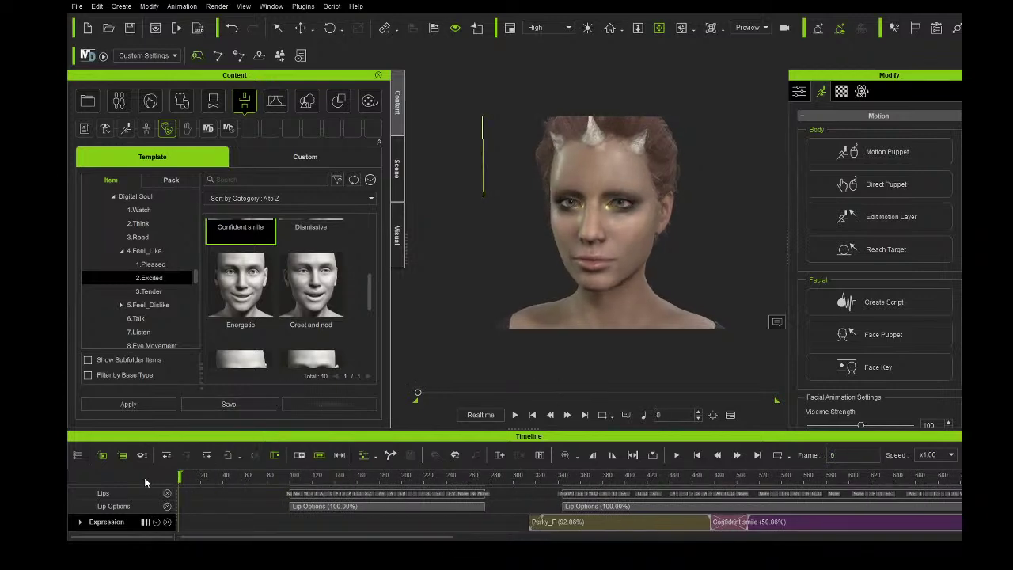
{"action": "double_click", "coordinate": [319, 304]}
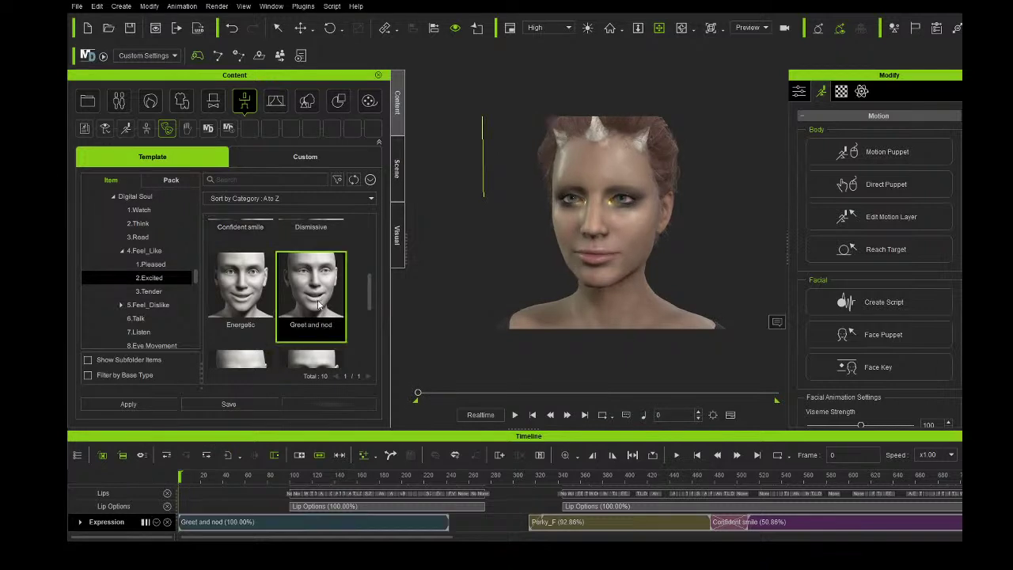
{"action": "left_click_drag", "start_coordinate": [236, 518], "coordinate": [307, 520]}
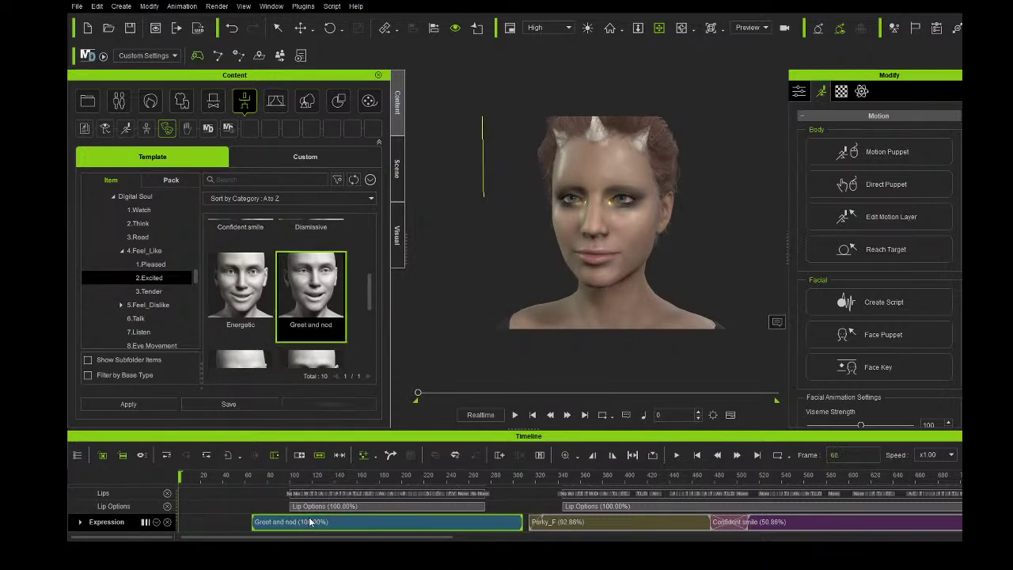
{"action": "left_click", "coordinate": [514, 414]}
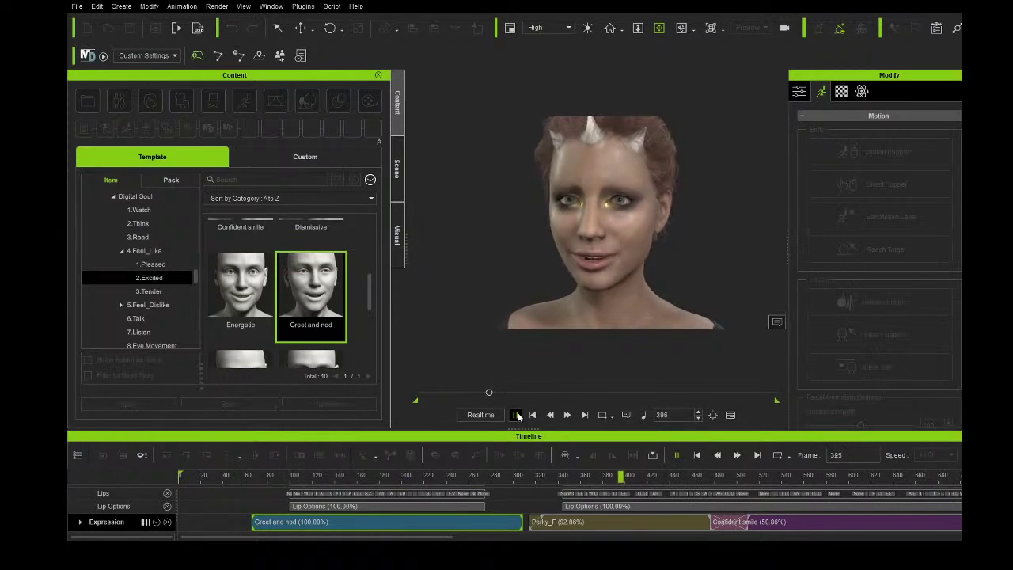
- Stretch the Greet and nod clip to 82.03% speed so it overlaps Perky_F until about frame 361, and play the animation from frame 0
{"action": "left_click", "coordinate": [515, 415]}
{"action": "left_click_drag", "start_coordinate": [521, 522], "coordinate": [583, 522]}
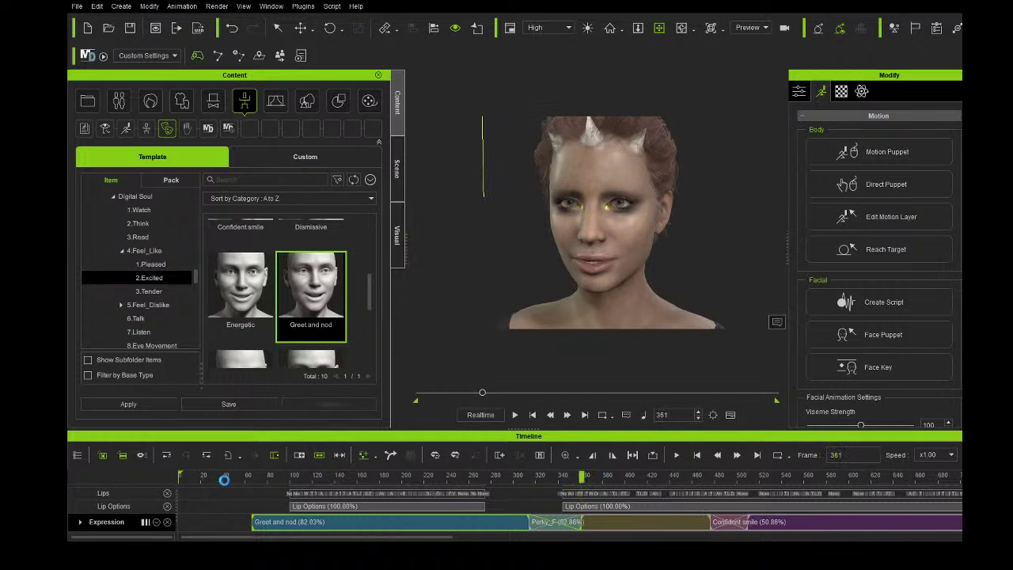
{"action": "left_click", "coordinate": [176, 476]}
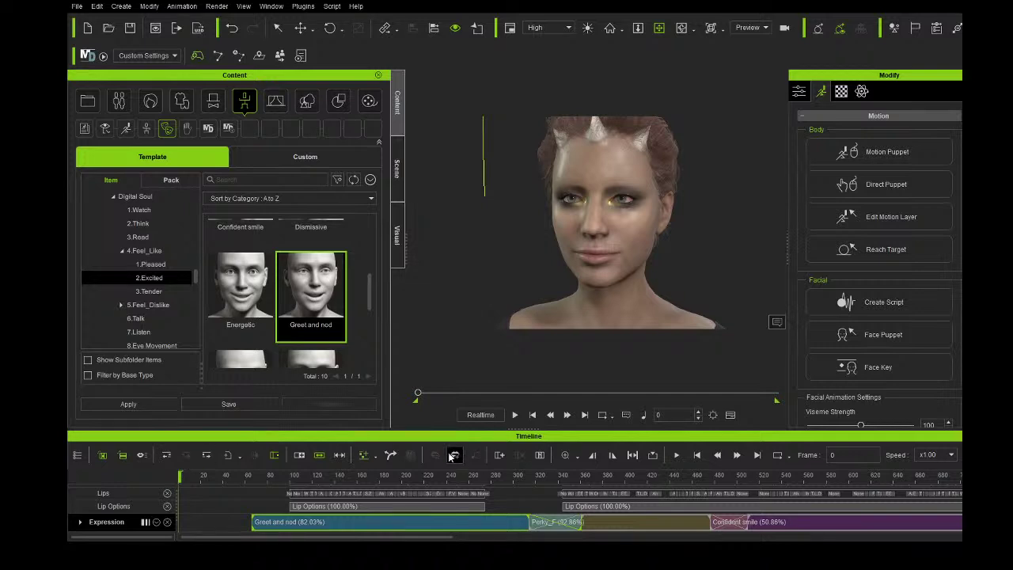
{"action": "left_click", "coordinate": [514, 415]}
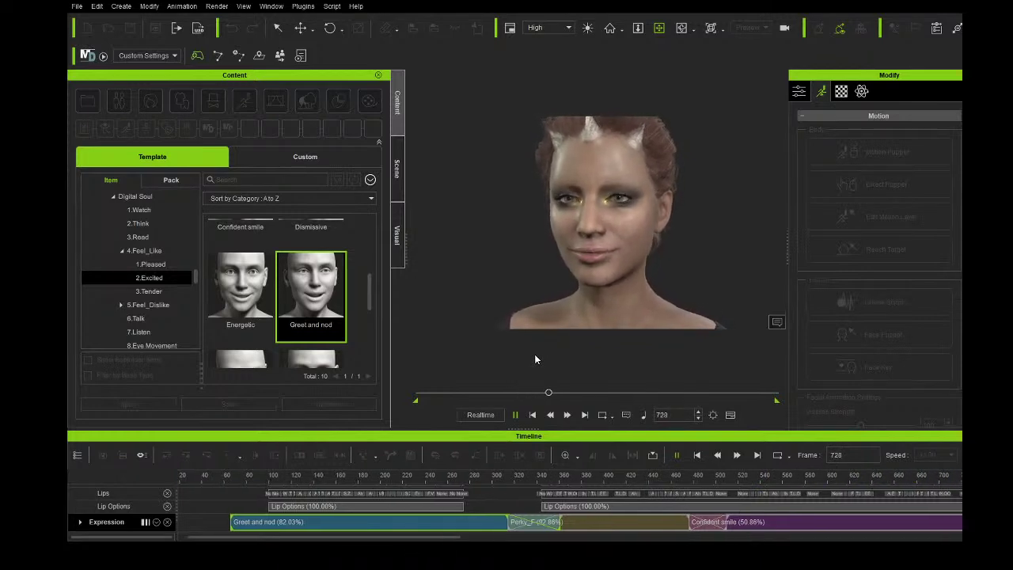
{"action": "left_click", "coordinate": [514, 416]}
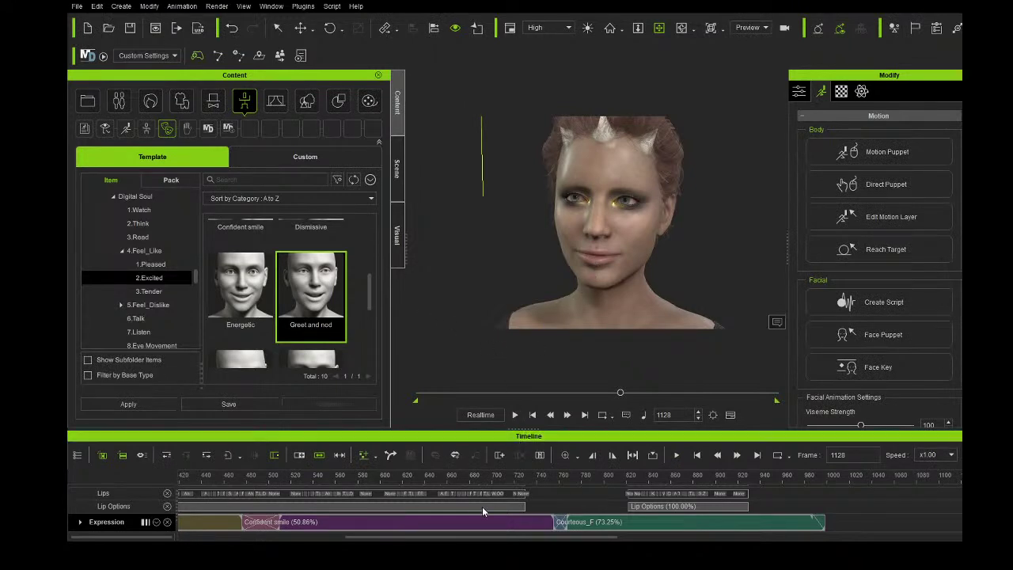
- Scrub the opening line around frame 155 and play the blended expressions from about frame 66 to frame 1381
{"action": "left_click_drag", "start_coordinate": [455, 536], "coordinate": [300, 536]}
{"action": "left_click_drag", "start_coordinate": [279, 479], "coordinate": [328, 476]}
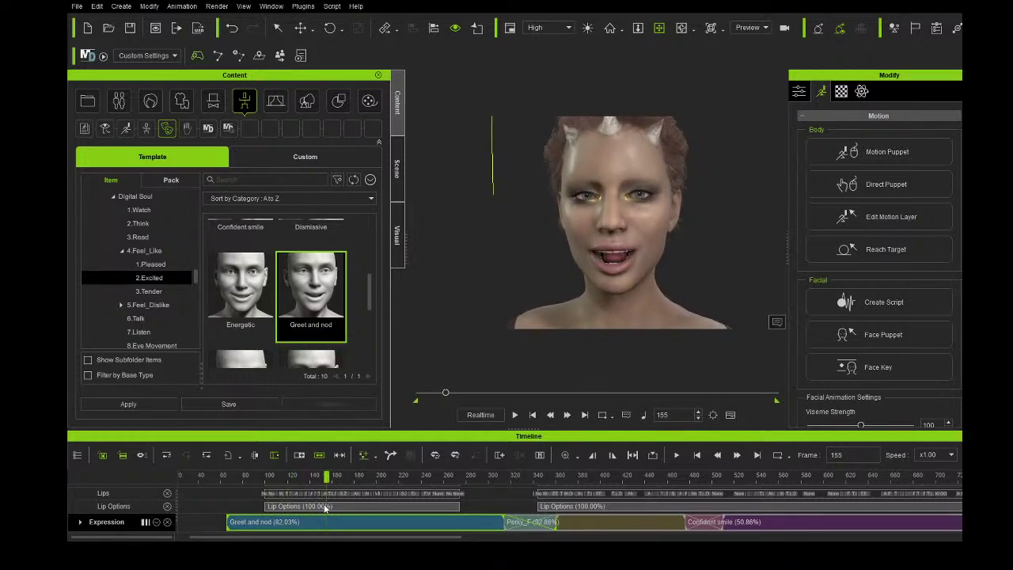
{"action": "left_click_drag", "start_coordinate": [327, 480], "coordinate": [184, 480]}
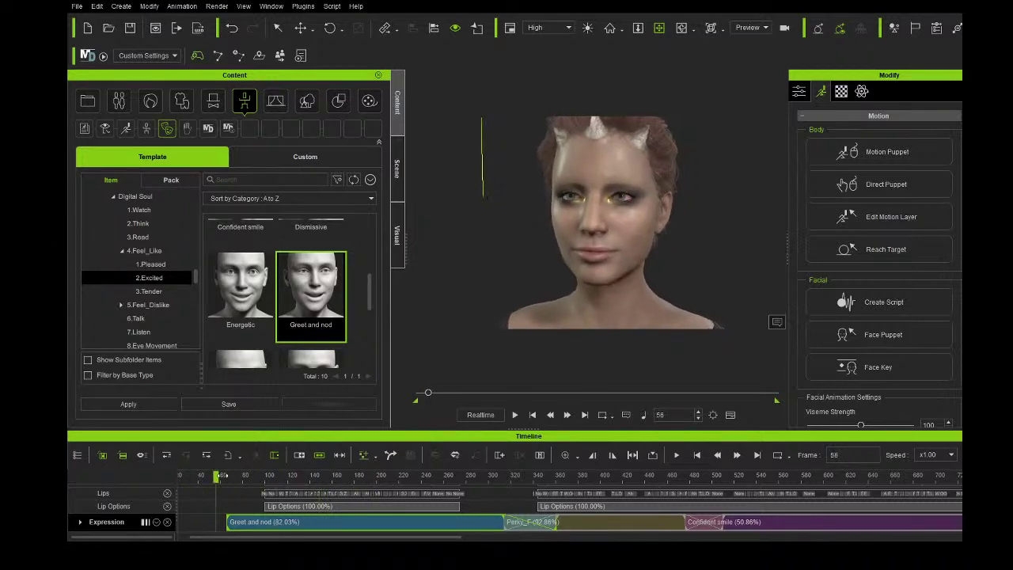
{"action": "left_click", "coordinate": [227, 477]}
{"action": "left_click", "coordinate": [515, 415]}
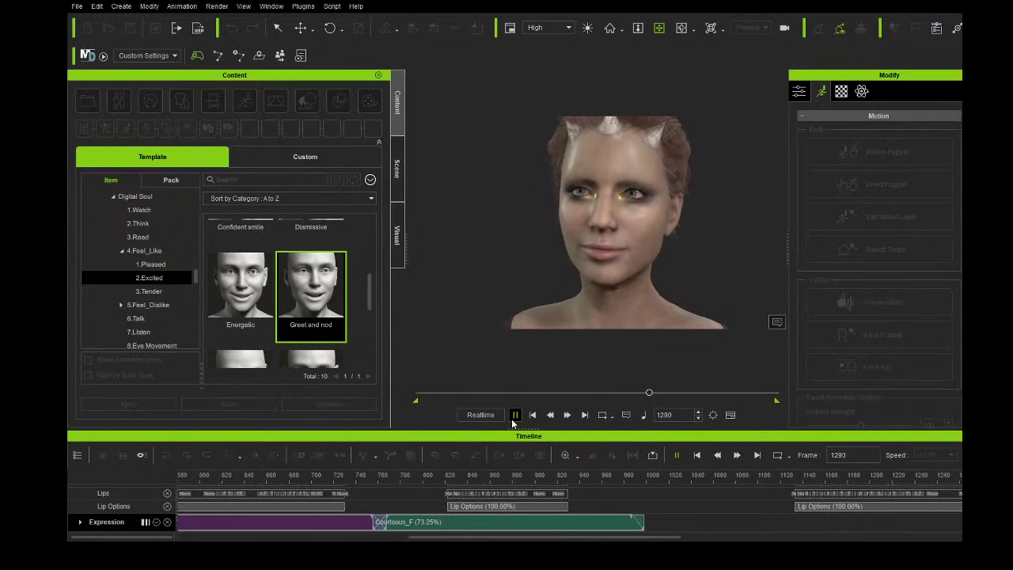
{"action": "left_click", "coordinate": [515, 415]}
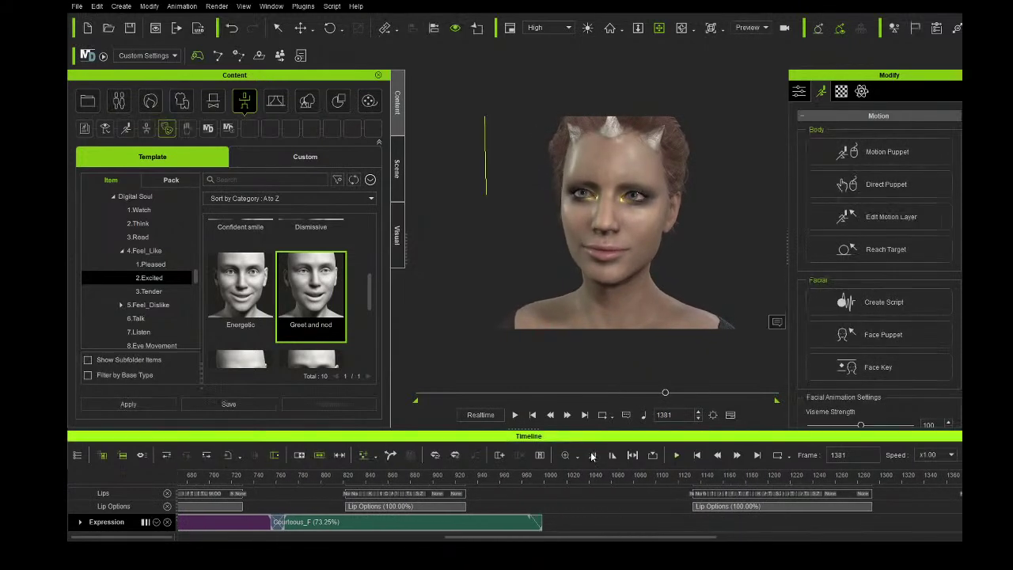
- Apply the Interested_F expression from the Pleased category at frame 1034 and play it until frame 1547
{"action": "left_click", "coordinate": [674, 476]}
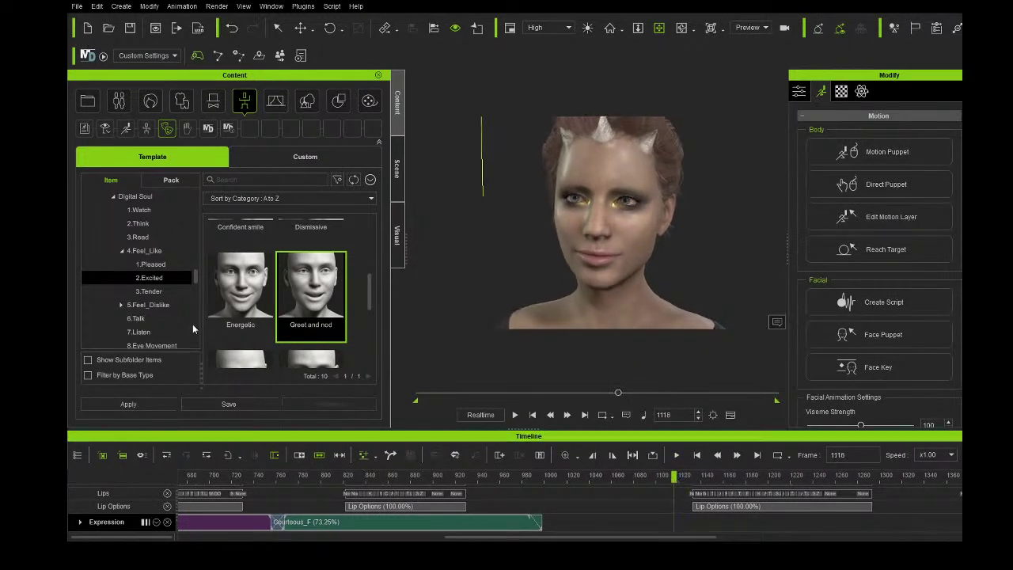
{"action": "left_click", "coordinate": [155, 265]}
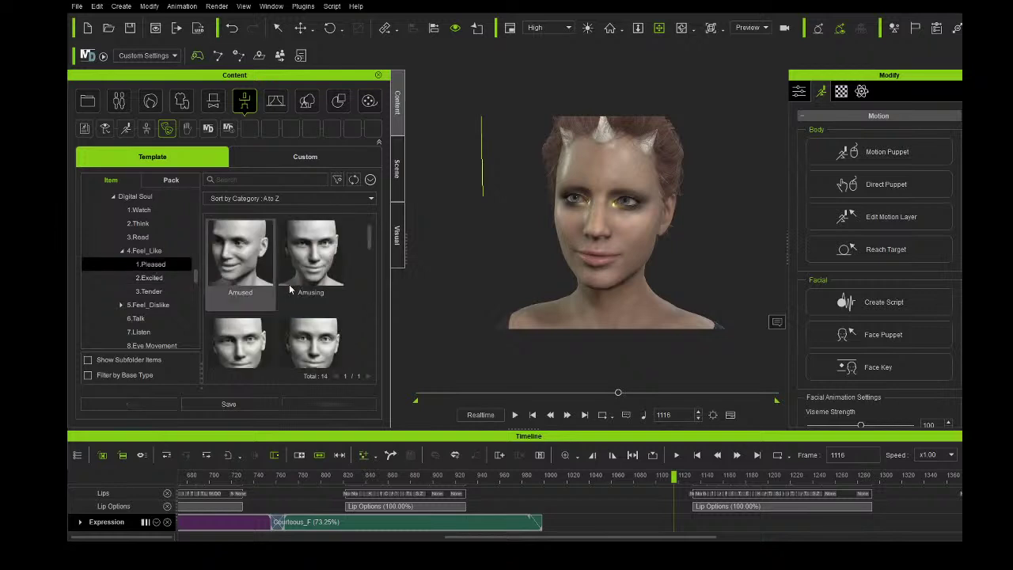
{"action": "left_click_drag", "start_coordinate": [368, 239], "coordinate": [365, 305]}
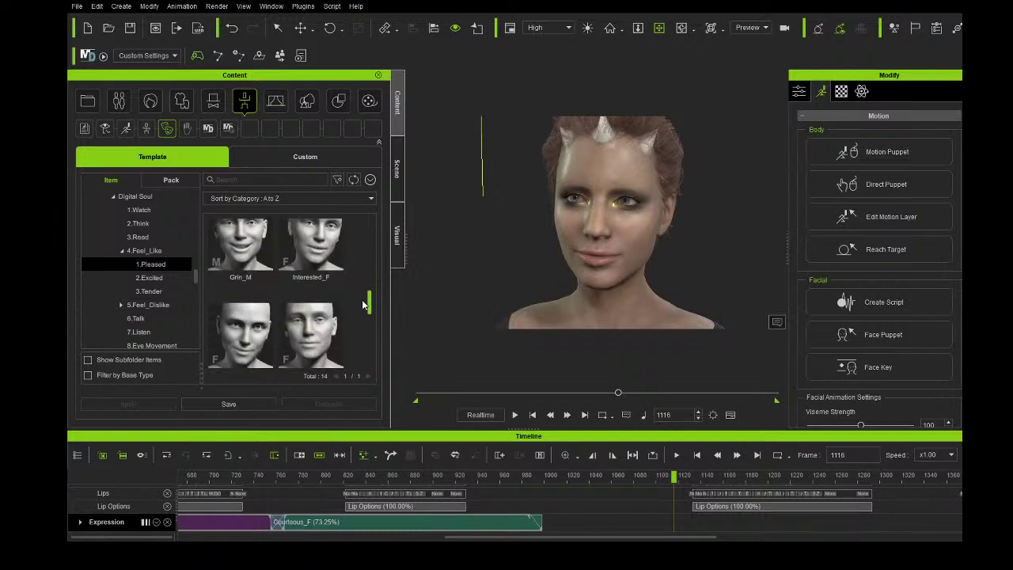
{"action": "left_click", "coordinate": [582, 476]}
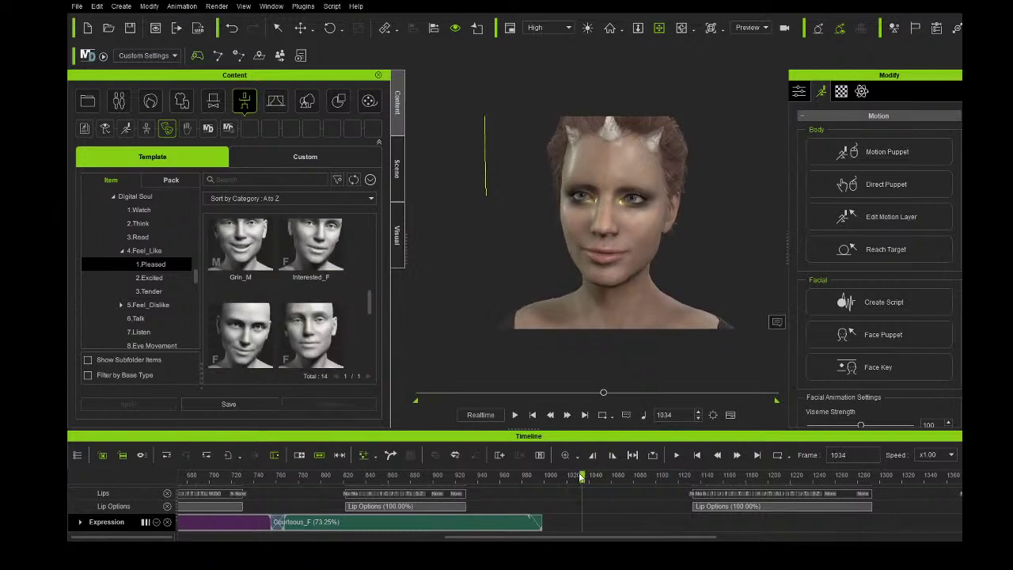
{"action": "double_click", "coordinate": [330, 263]}
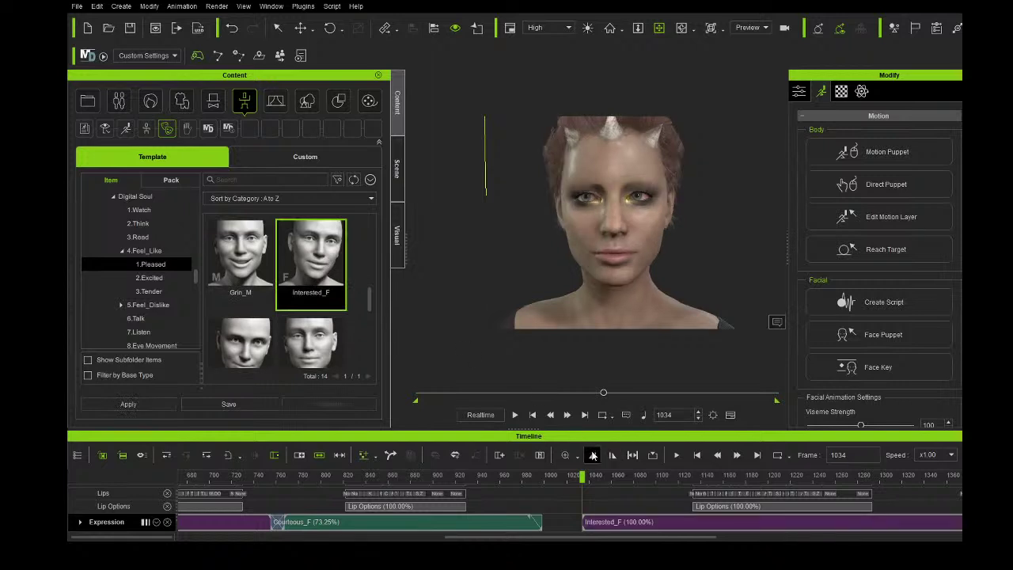
{"action": "left_click", "coordinate": [516, 415]}
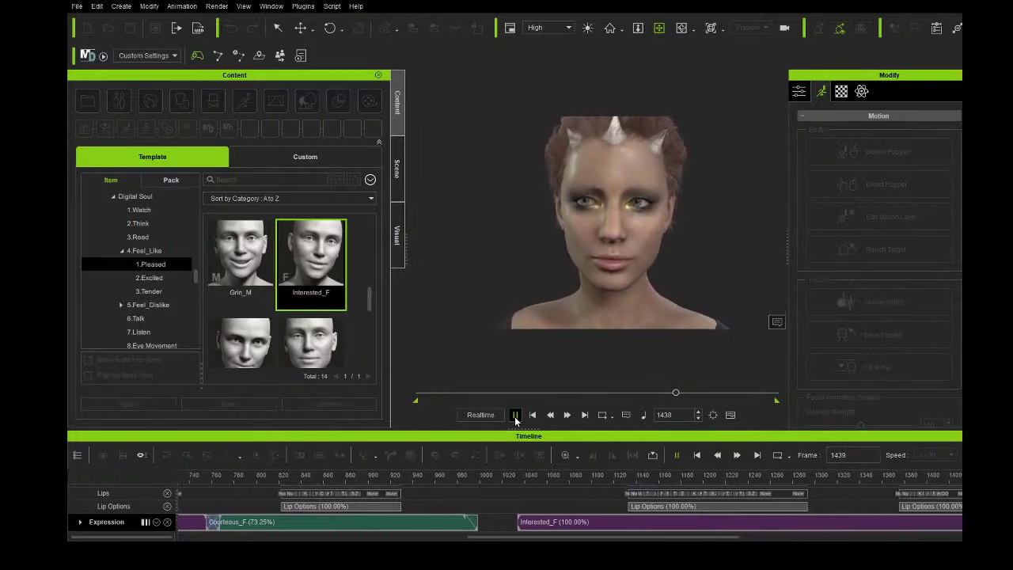
{"action": "left_click", "coordinate": [515, 414]}
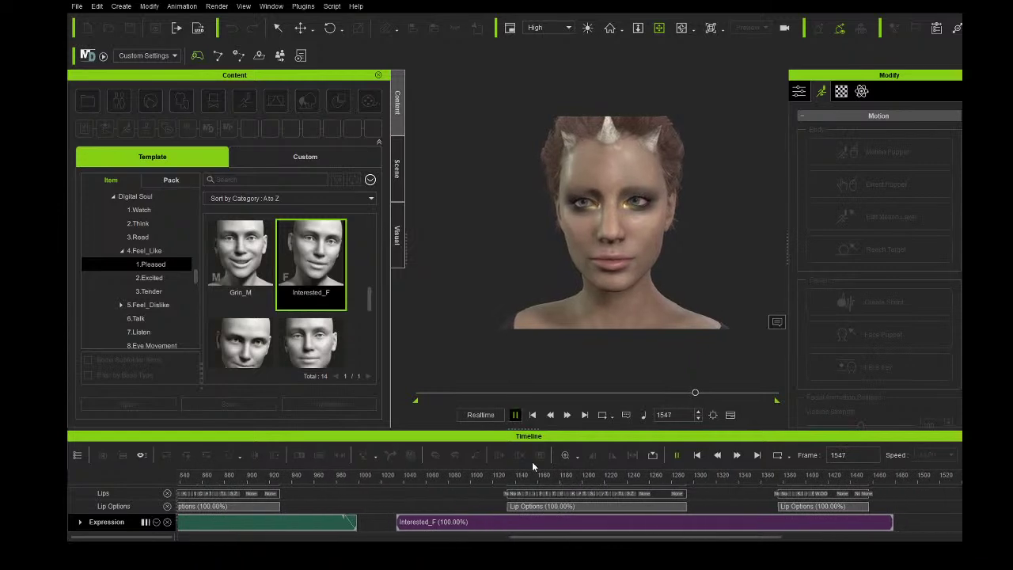
- Move the Interested_F clip to start at about frame 1057 and play the animation from frame 1054
{"action": "left_click_drag", "start_coordinate": [546, 517], "coordinate": [571, 523]}
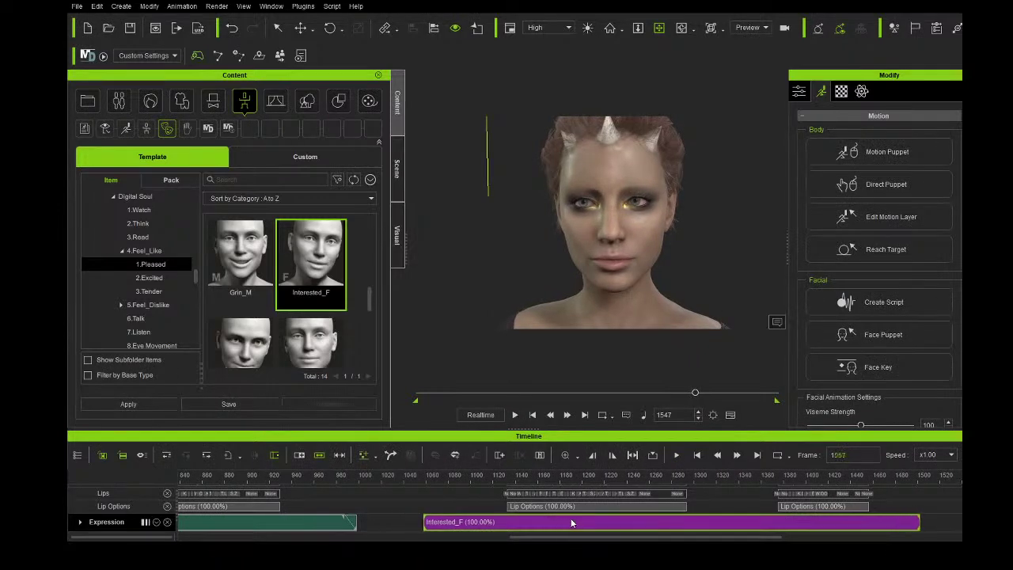
{"action": "left_click", "coordinate": [570, 477]}
{"action": "left_click", "coordinate": [420, 478]}
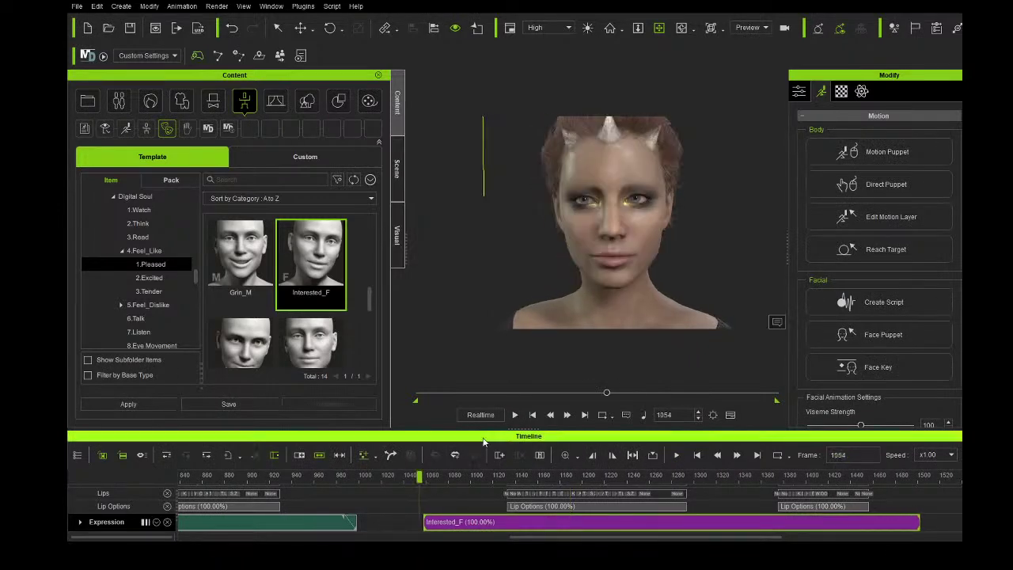
{"action": "left_click", "coordinate": [515, 414]}
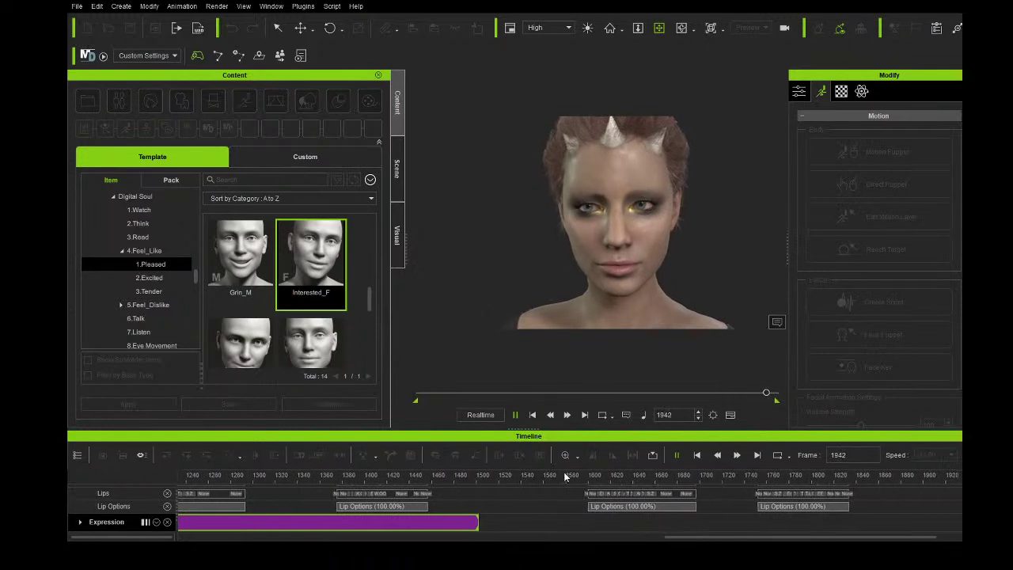
- Apply the Pleased_F expression at frame 1550 and preview it over the remaining spoken lines
{"action": "left_click", "coordinate": [526, 480]}
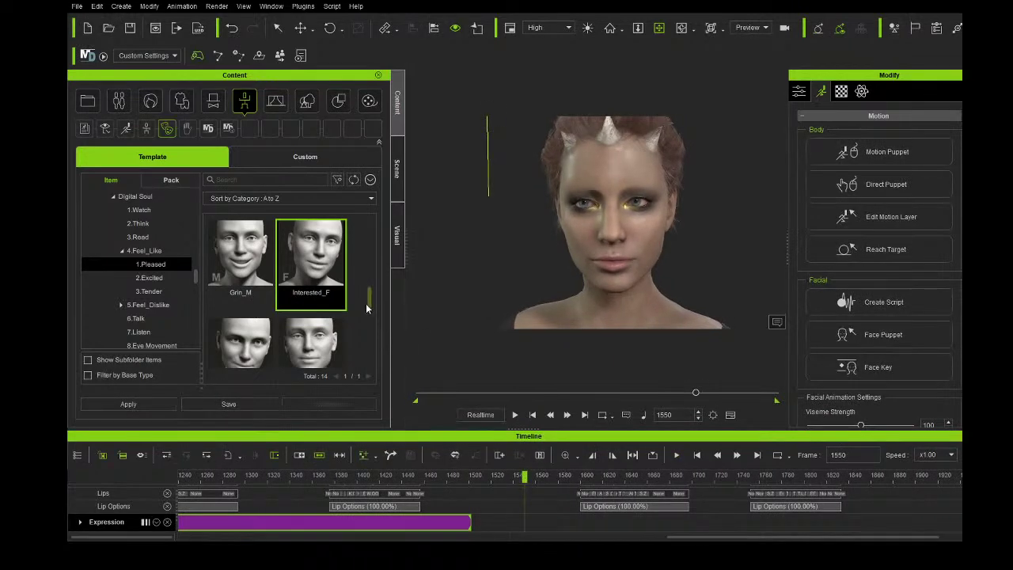
{"action": "scroll", "coordinate": [370, 321], "scroll_direction": "down", "scroll_amount": 2}
{"action": "left_click_drag", "start_coordinate": [371, 322], "coordinate": [370, 336]}
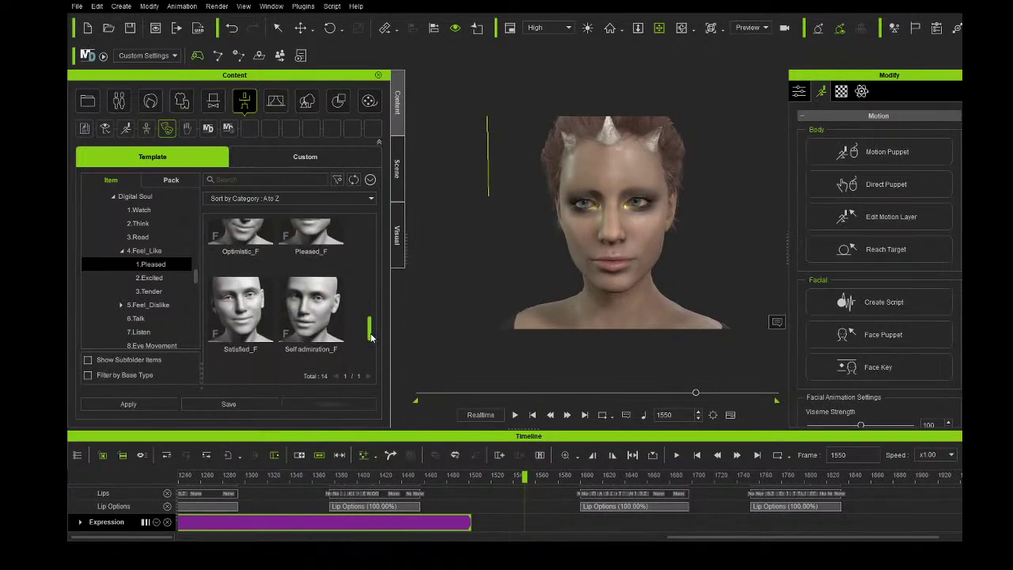
{"action": "scroll", "coordinate": [370, 337], "scroll_direction": "up", "scroll_amount": 1}
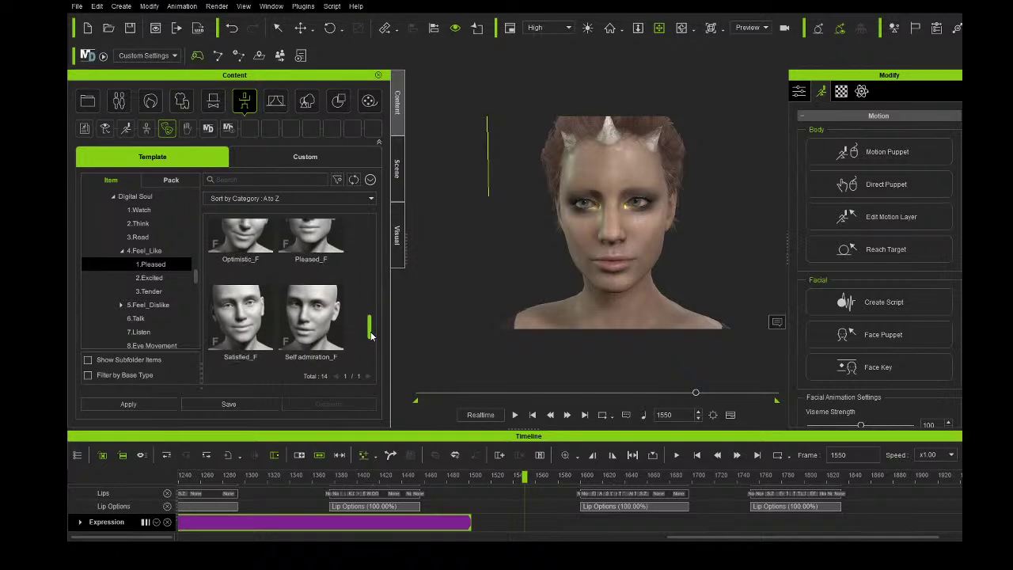
{"action": "scroll", "coordinate": [370, 331], "scroll_direction": "up", "scroll_amount": 4}
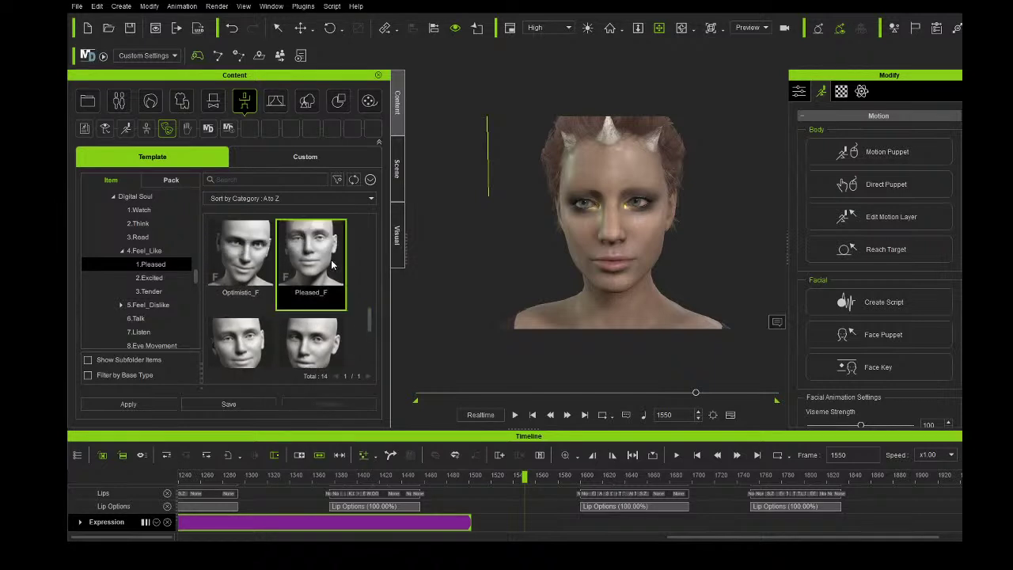
{"action": "left_click_drag", "start_coordinate": [332, 269], "coordinate": [466, 370]}
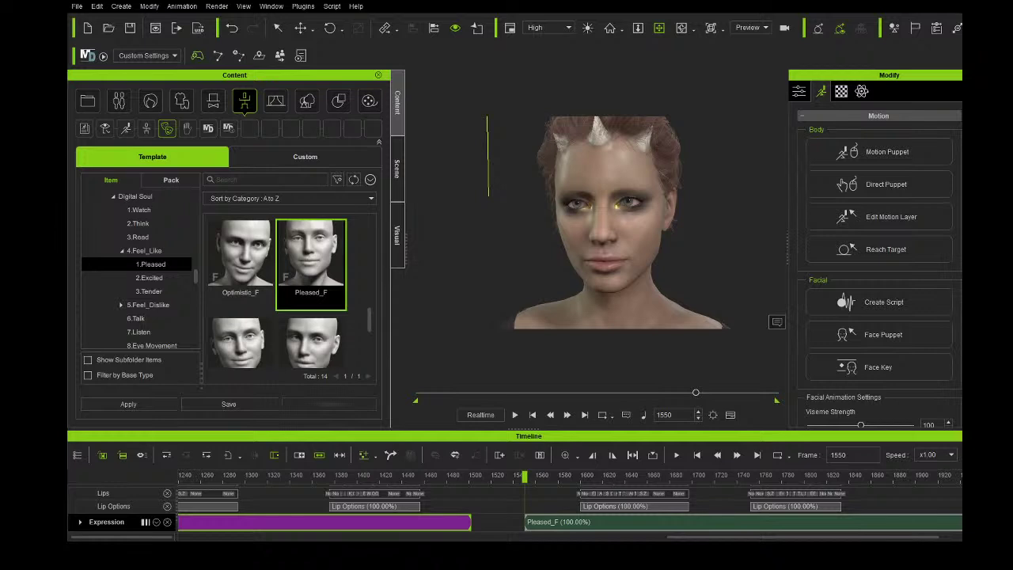
{"action": "left_click", "coordinate": [514, 415]}
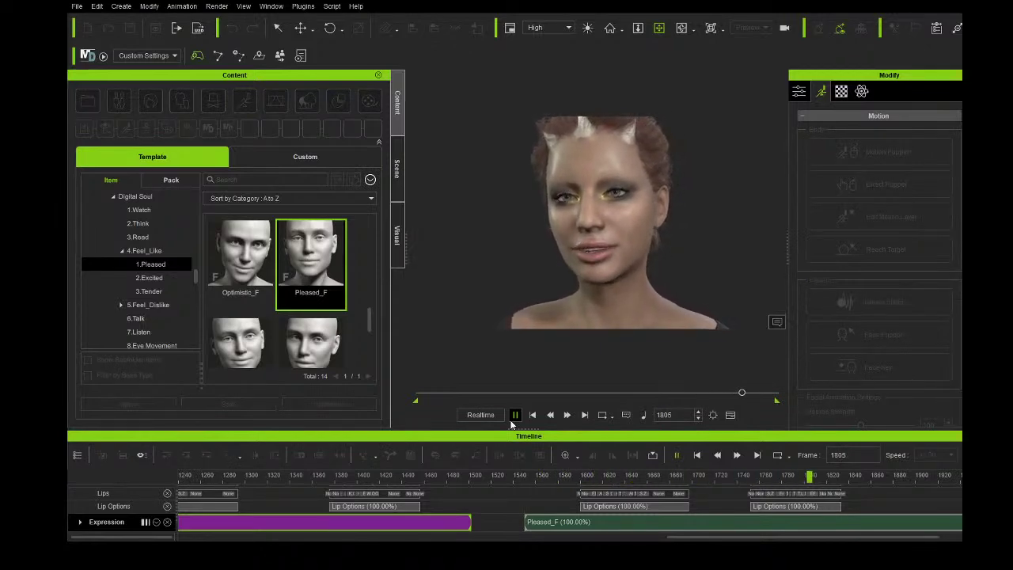
{"action": "left_click", "coordinate": [514, 415]}
- Move the Pleased_F clip to start at about frame 1520 and play from just before it to frame 2000
{"action": "left_click_drag", "start_coordinate": [602, 523], "coordinate": [563, 522]}
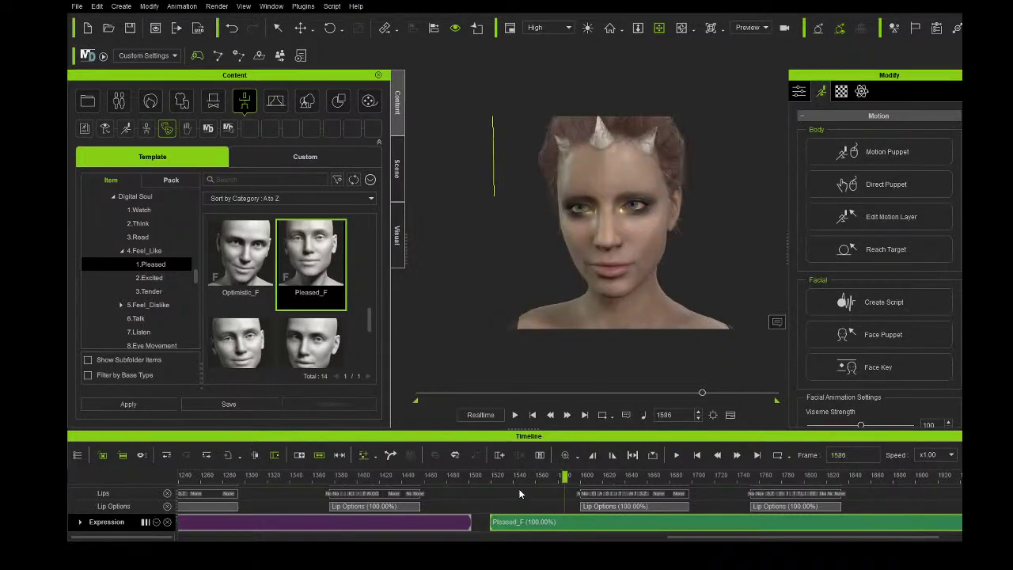
{"action": "left_click", "coordinate": [484, 478]}
{"action": "left_click", "coordinate": [515, 415]}
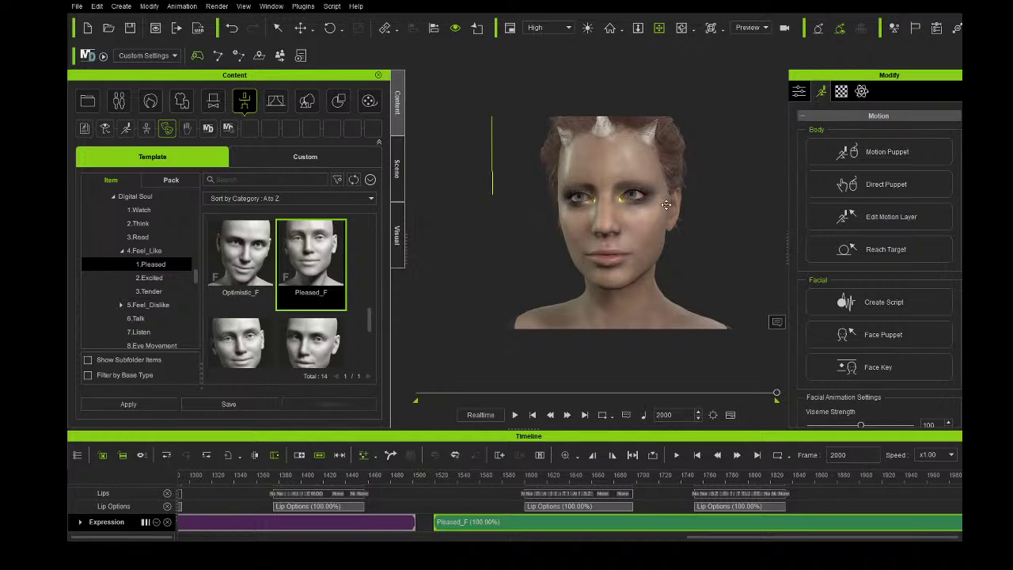
- Dock the Modify pane in the same group as Content, narrow that group, and frame HoloGirl's head and shoulders
{"action": "scroll", "coordinate": [649, 207], "scroll_direction": "down", "scroll_amount": 3}
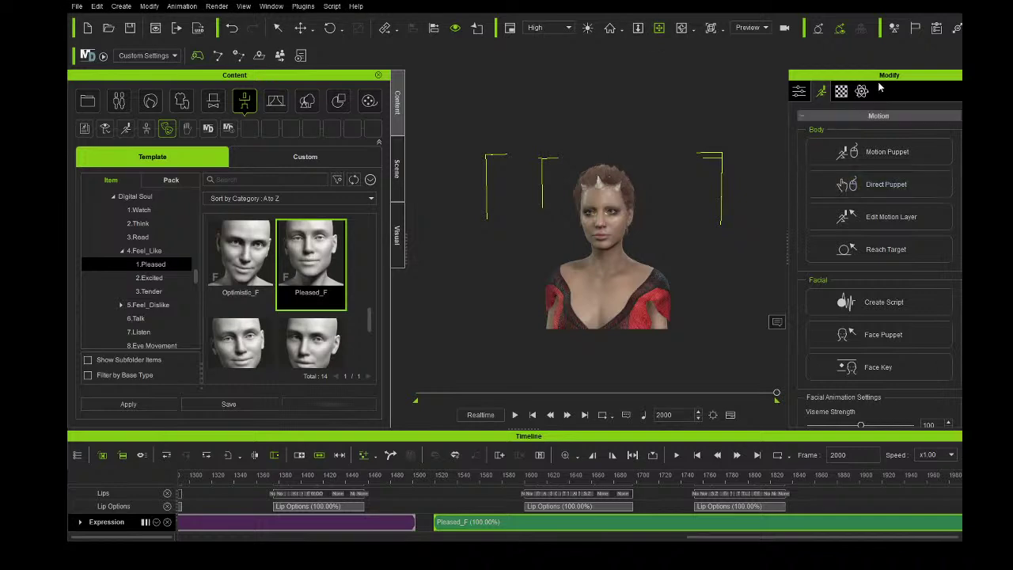
{"action": "left_click_drag", "start_coordinate": [915, 77], "coordinate": [384, 285]}
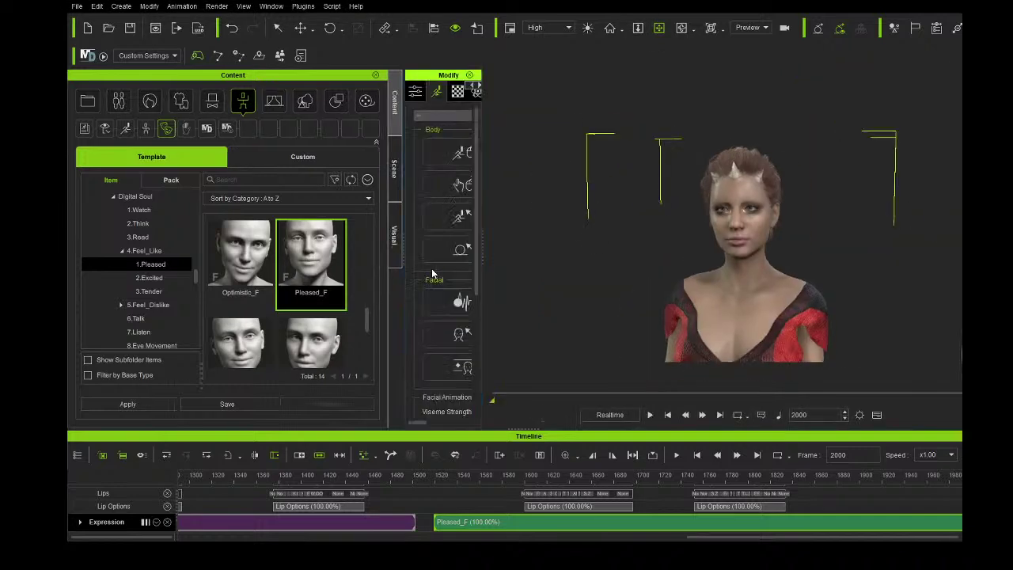
{"action": "left_click_drag", "start_coordinate": [437, 77], "coordinate": [324, 103]}
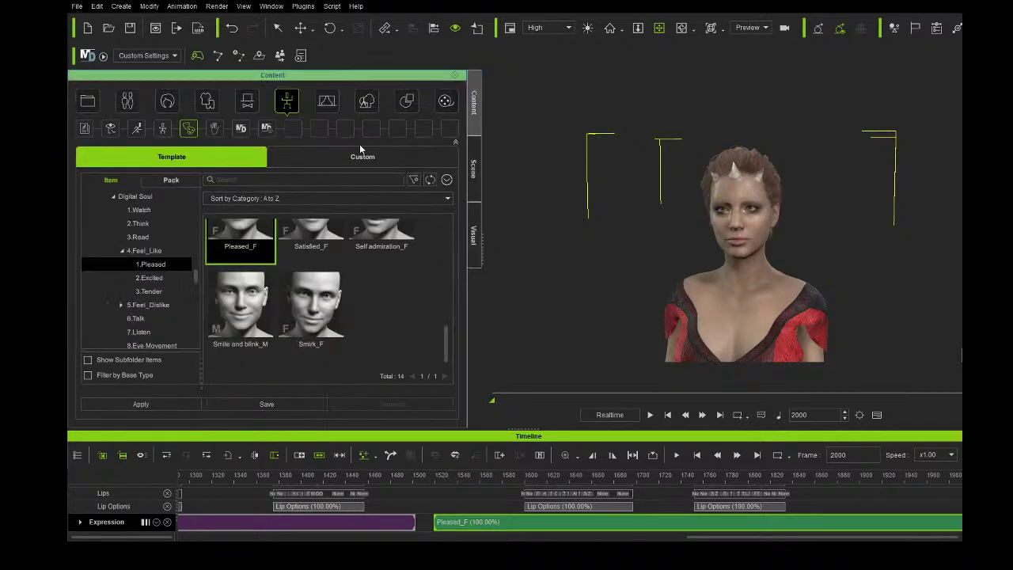
{"action": "left_click_drag", "start_coordinate": [478, 248], "coordinate": [317, 248]}
{"action": "scroll", "coordinate": [607, 243], "scroll_direction": "up", "scroll_amount": 3}
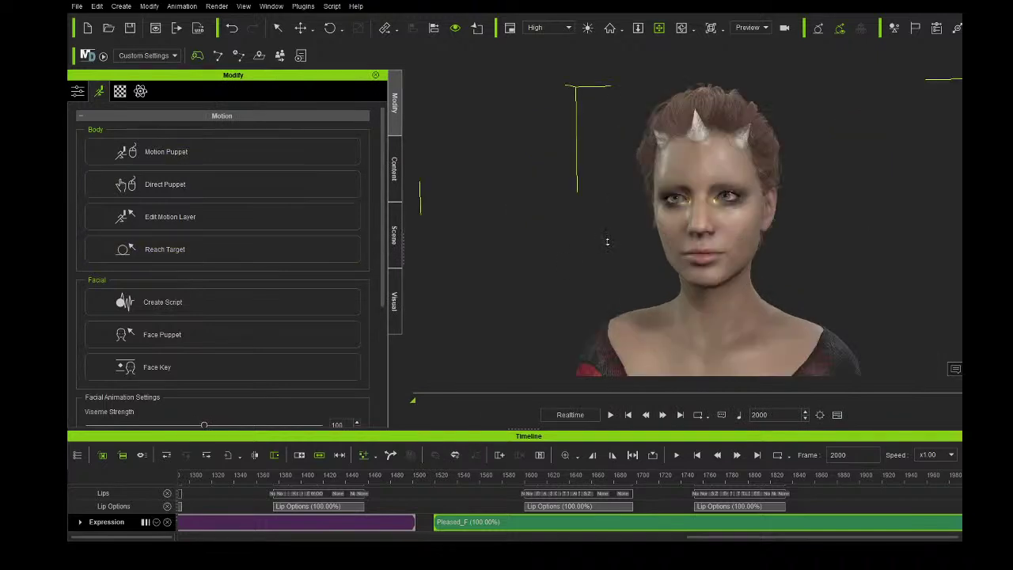
{"action": "scroll", "coordinate": [607, 242], "scroll_direction": "down", "scroll_amount": 2}
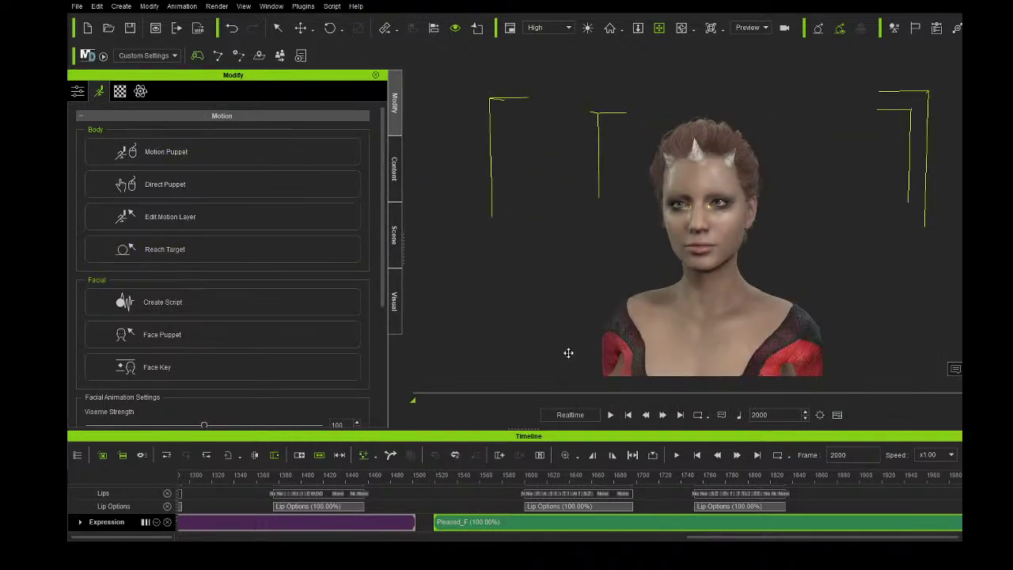
- Play the complete dialogue animation from frame 0 to frame 2000
{"action": "left_click", "coordinate": [628, 415]}
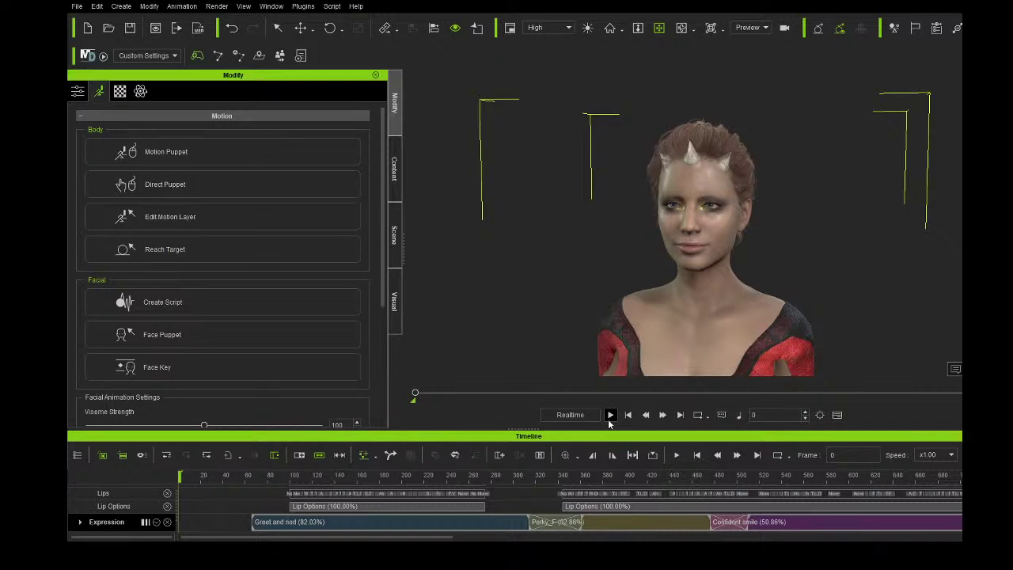
{"action": "left_click", "coordinate": [610, 415]}
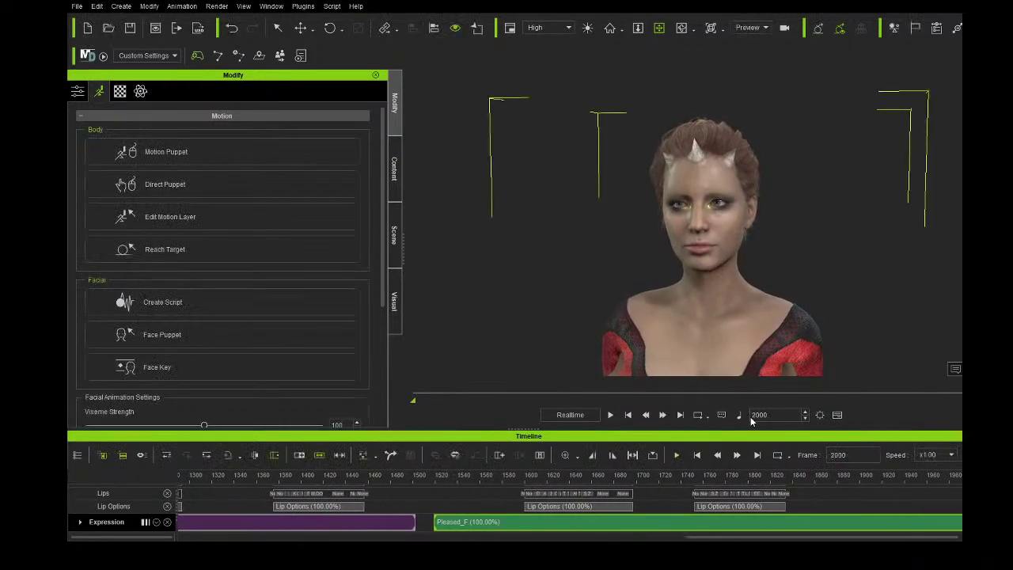
- Inspect the lip options and C20 Good Day How May I serve viseme clips, and preview the dialogue from about frame 70 to 550
{"action": "left_click", "coordinate": [629, 415]}
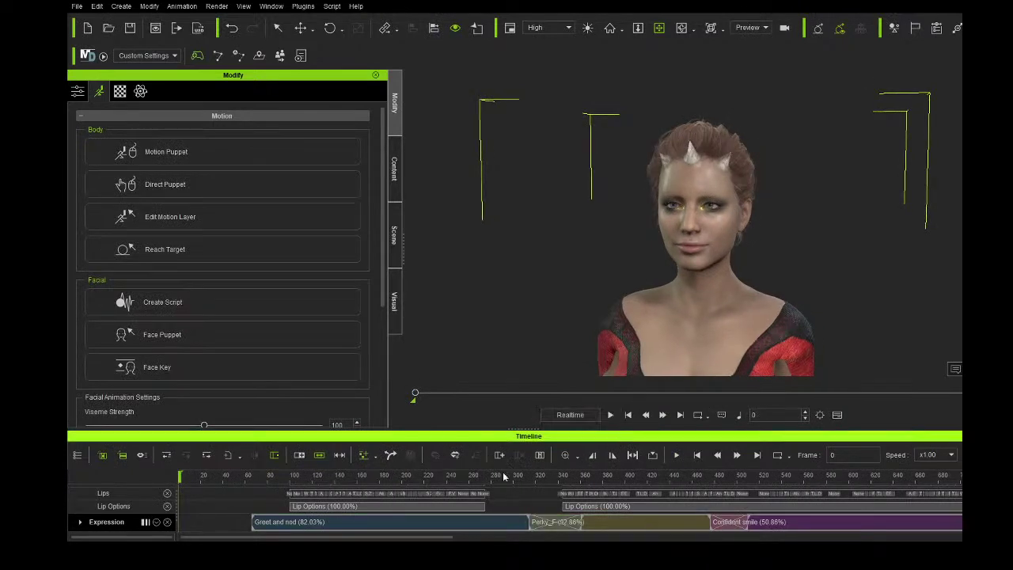
{"action": "left_click", "coordinate": [328, 508]}
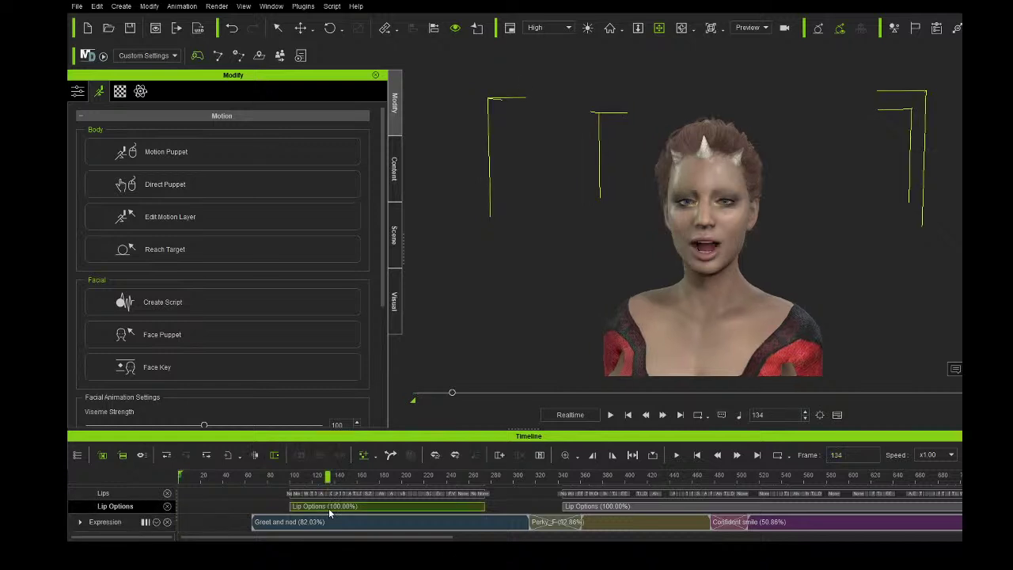
{"action": "scroll", "coordinate": [336, 508], "scroll_direction": "up", "scroll_amount": 1}
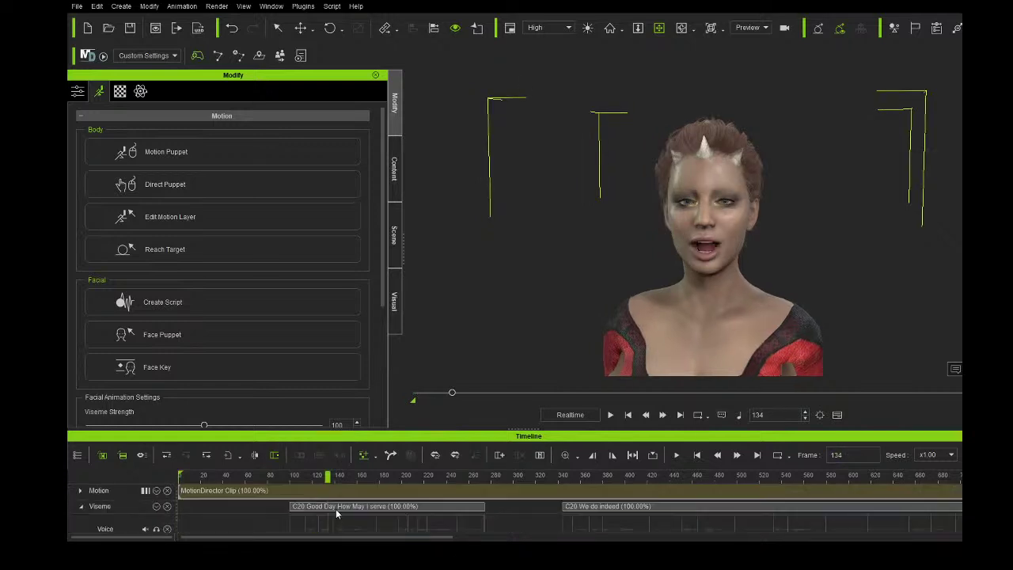
{"action": "left_click", "coordinate": [336, 511]}
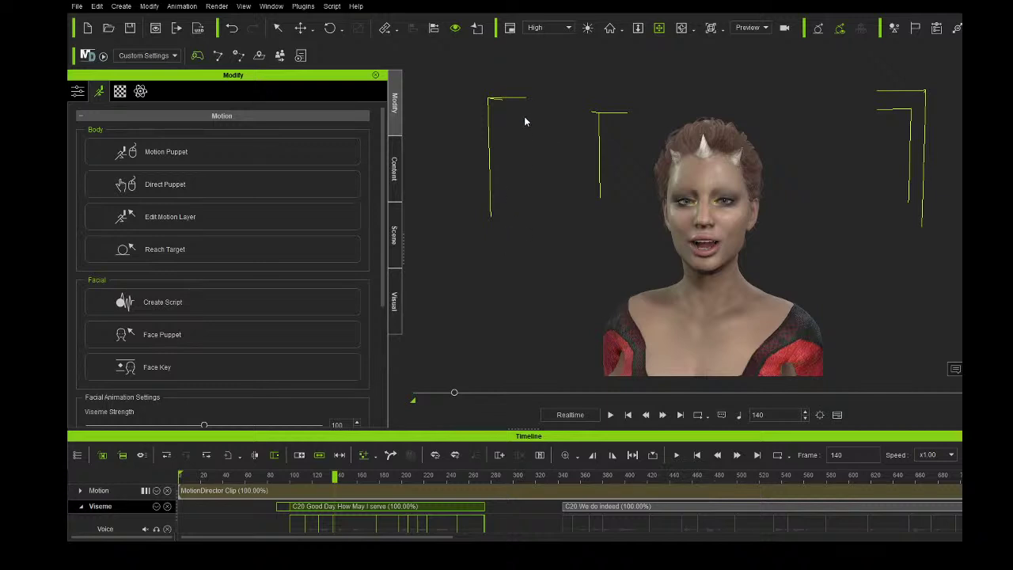
{"action": "left_click", "coordinate": [256, 480]}
{"action": "left_click", "coordinate": [609, 416]}
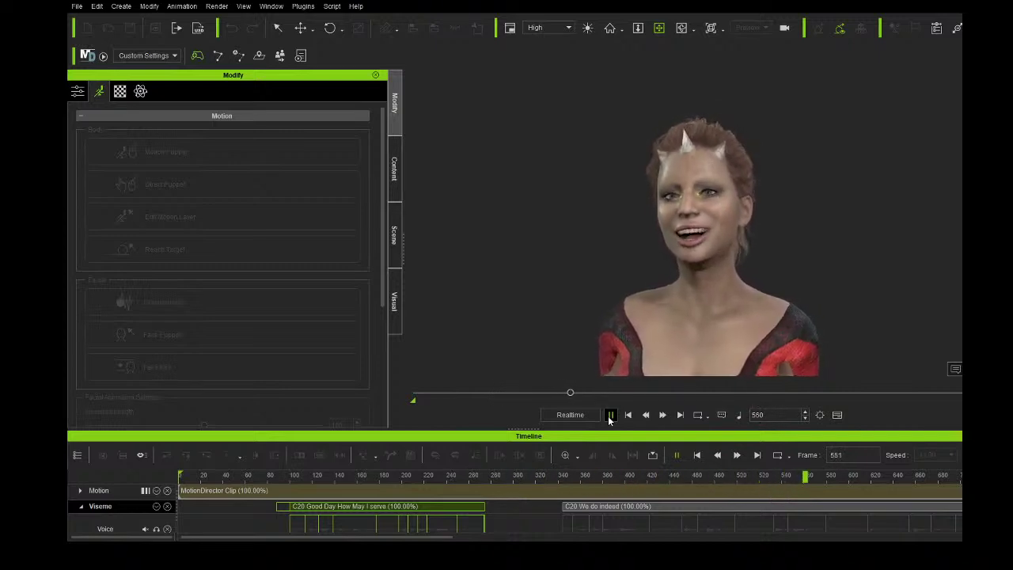
{"action": "left_click", "coordinate": [611, 415]}
- Show the voice words of the C20 We do indeed viseme clip and play the whole dialogue from frame 0 to 2000
{"action": "scroll", "coordinate": [702, 500], "scroll_direction": "down", "scroll_amount": 1}
{"action": "scroll", "coordinate": [701, 501], "scroll_direction": "down", "scroll_amount": 1}
{"action": "scroll", "coordinate": [701, 500], "scroll_direction": "up", "scroll_amount": 1}
{"action": "left_click", "coordinate": [772, 489]}
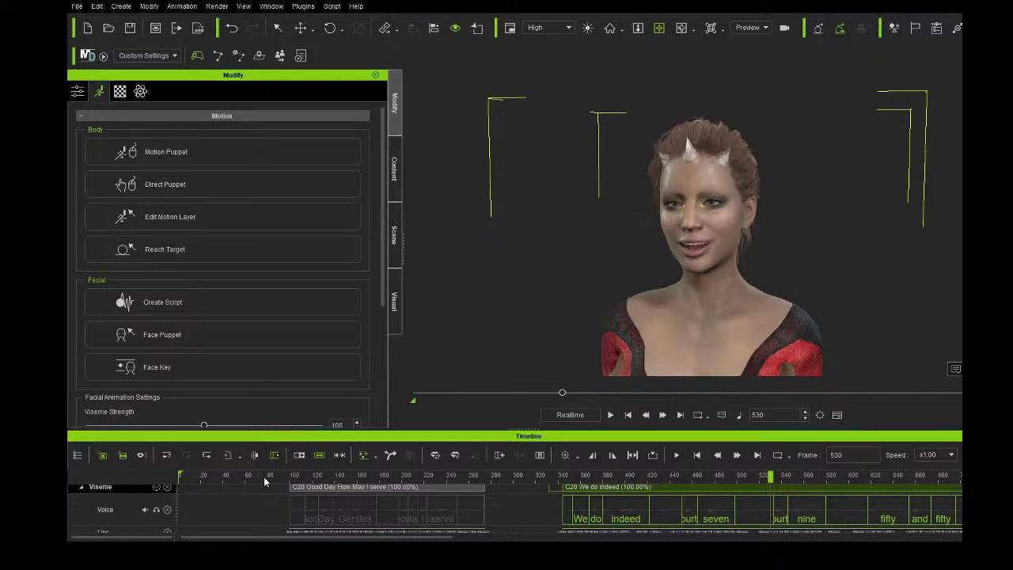
{"action": "left_click_drag", "start_coordinate": [265, 477], "coordinate": [179, 476]}
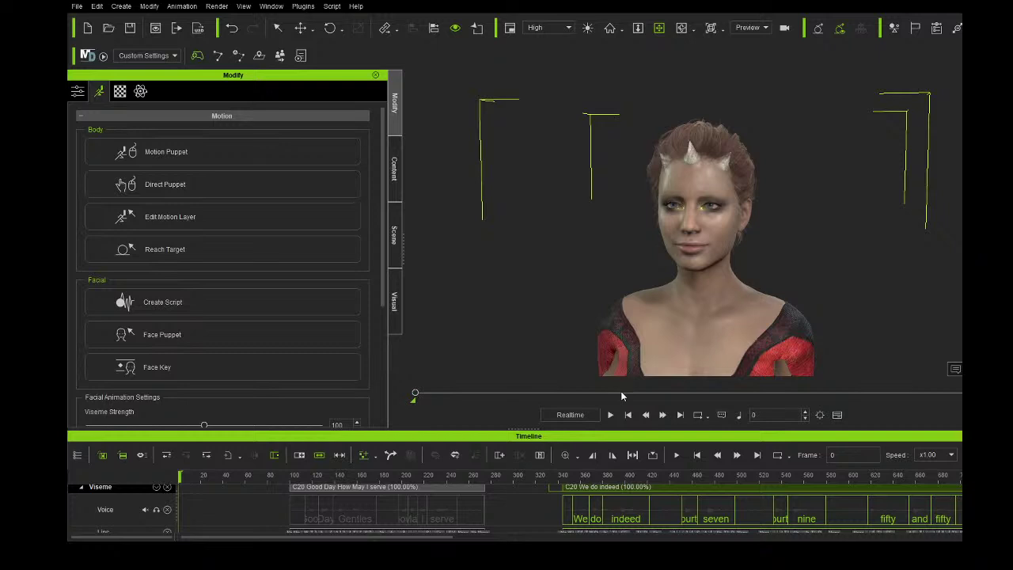
{"action": "left_click", "coordinate": [611, 415]}
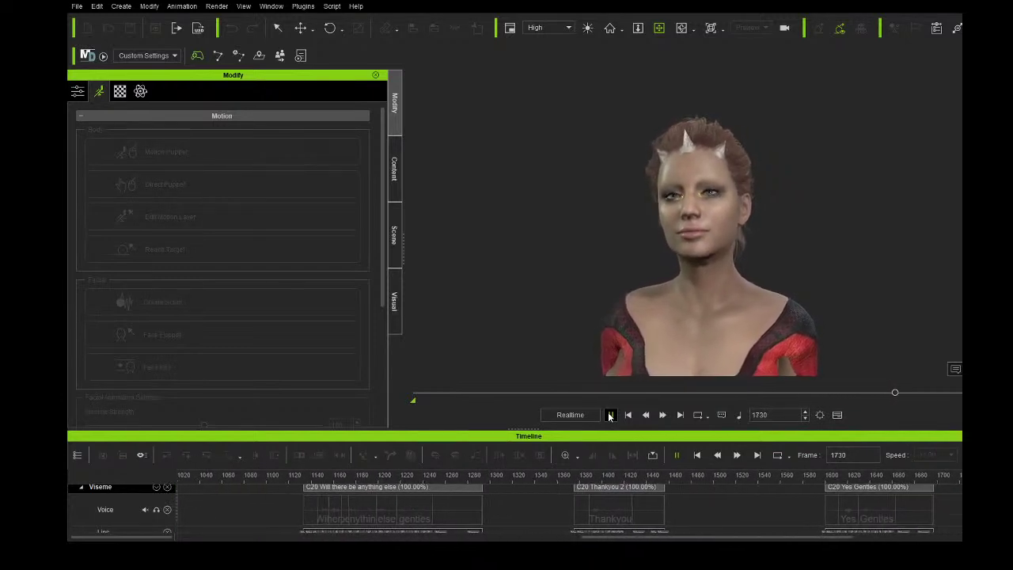
{"action": "left_click", "coordinate": [610, 415]}
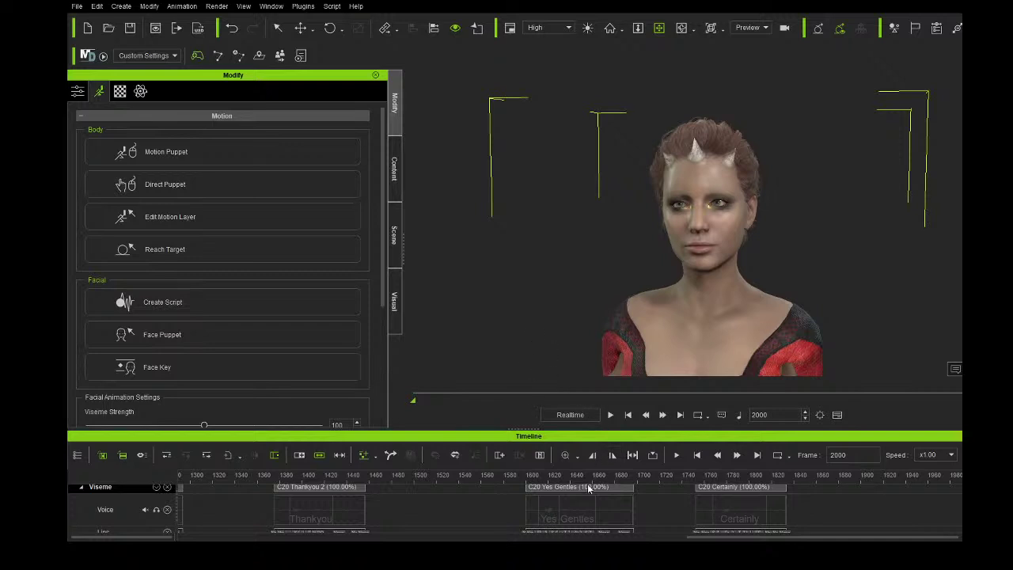
- Review the expression track and preview the transition from Interested_F to Pleased_F between frames 1475 and 1550
{"action": "left_click", "coordinate": [628, 414]}
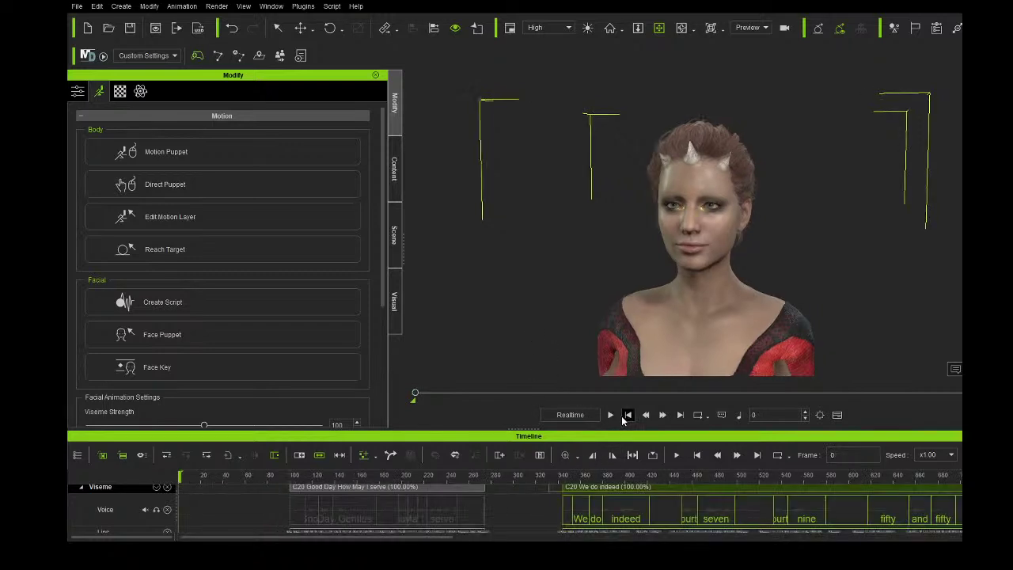
{"action": "scroll", "coordinate": [530, 522], "scroll_direction": "down", "scroll_amount": 2}
{"action": "left_click", "coordinate": [559, 522]}
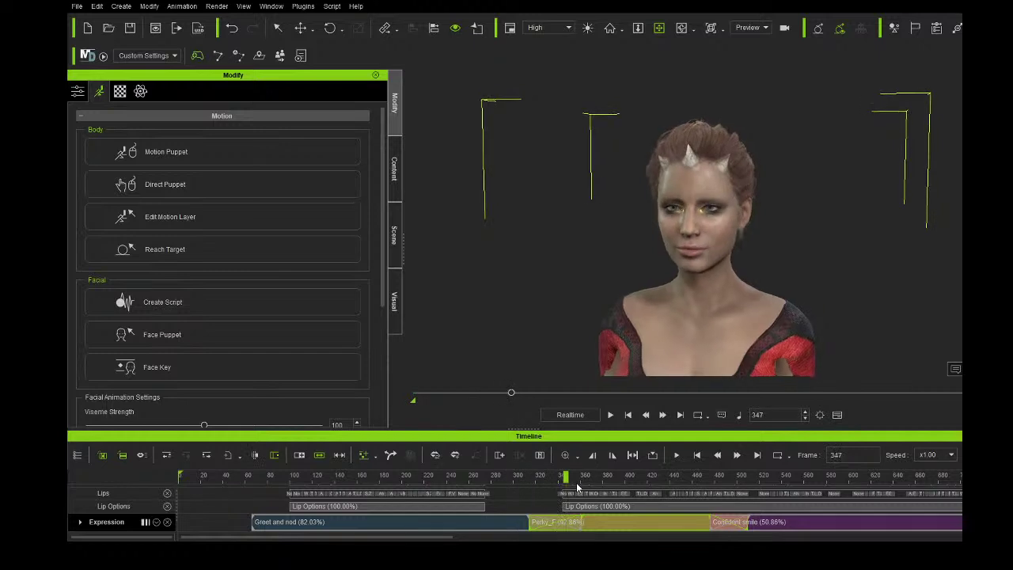
{"action": "left_click_drag", "start_coordinate": [452, 537], "coordinate": [807, 536]}
{"action": "left_click", "coordinate": [814, 476]}
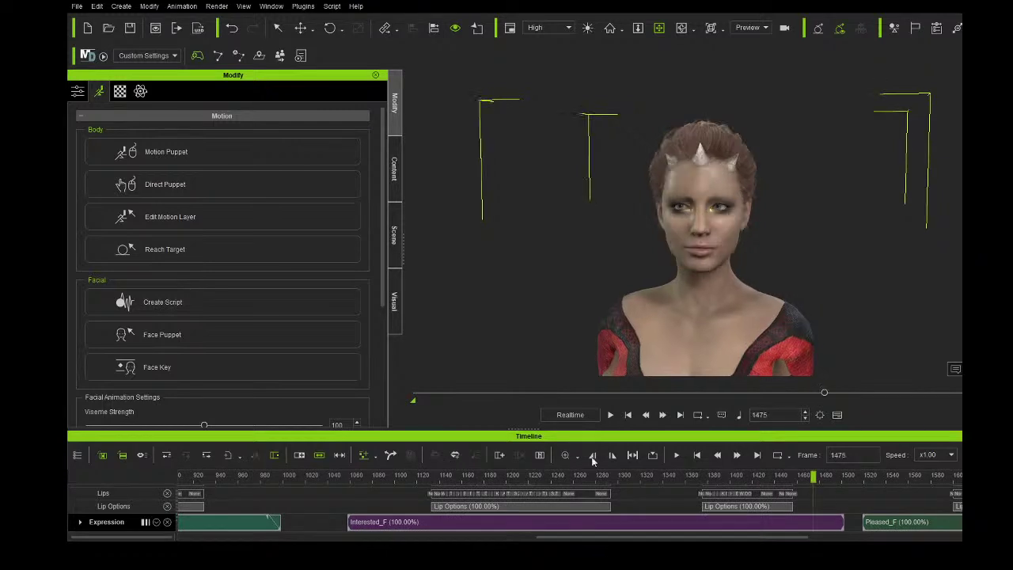
{"action": "left_click", "coordinate": [611, 417]}
{"action": "left_click", "coordinate": [612, 416]}
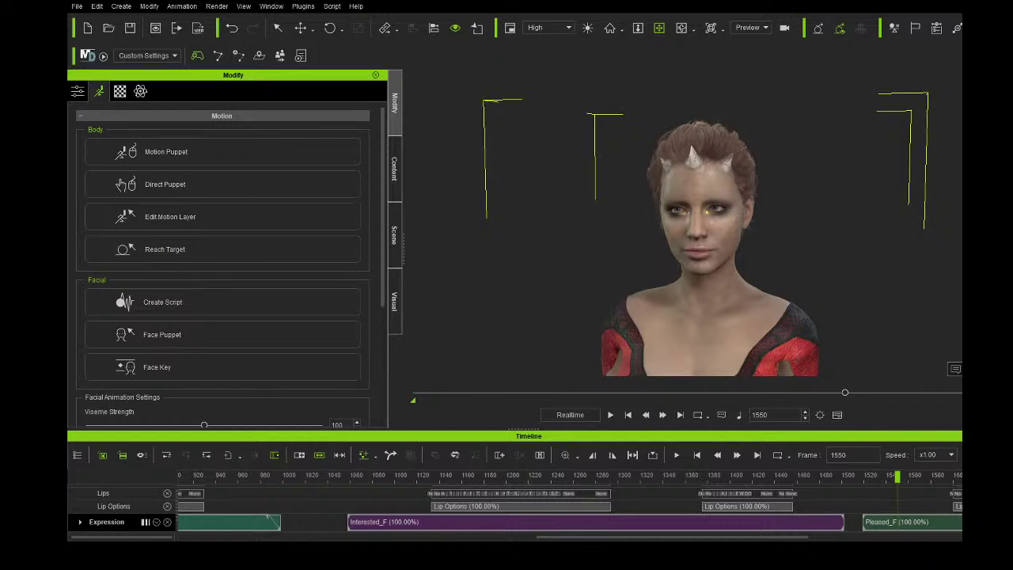
- Shift the Perky_F expression clip slightly earlier to start at about frame 311, overlapping the end of Greet and nod
{"action": "left_click_drag", "start_coordinate": [626, 537], "coordinate": [208, 538]}
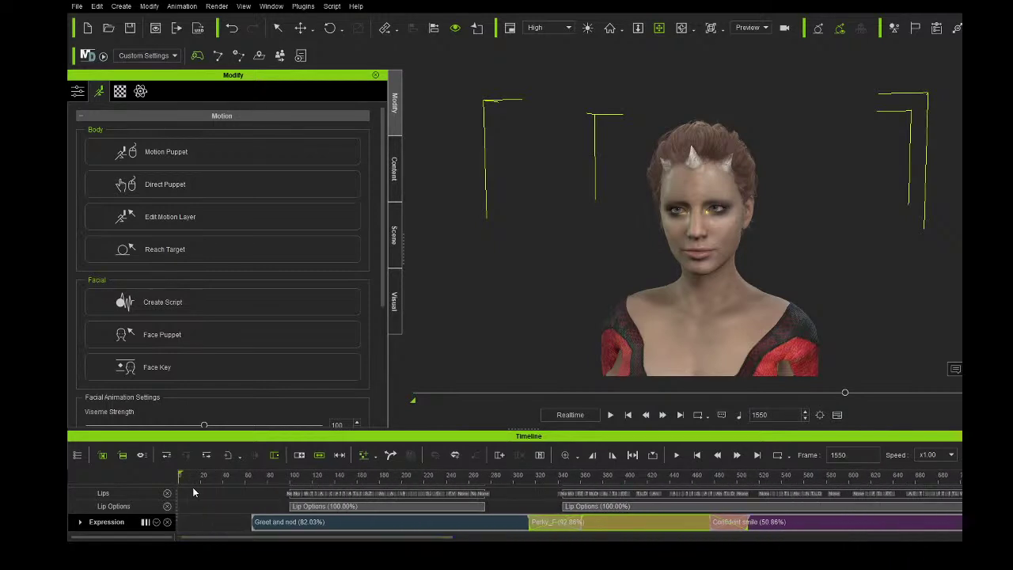
{"action": "left_click", "coordinate": [184, 476]}
{"action": "left_click", "coordinate": [529, 522]}
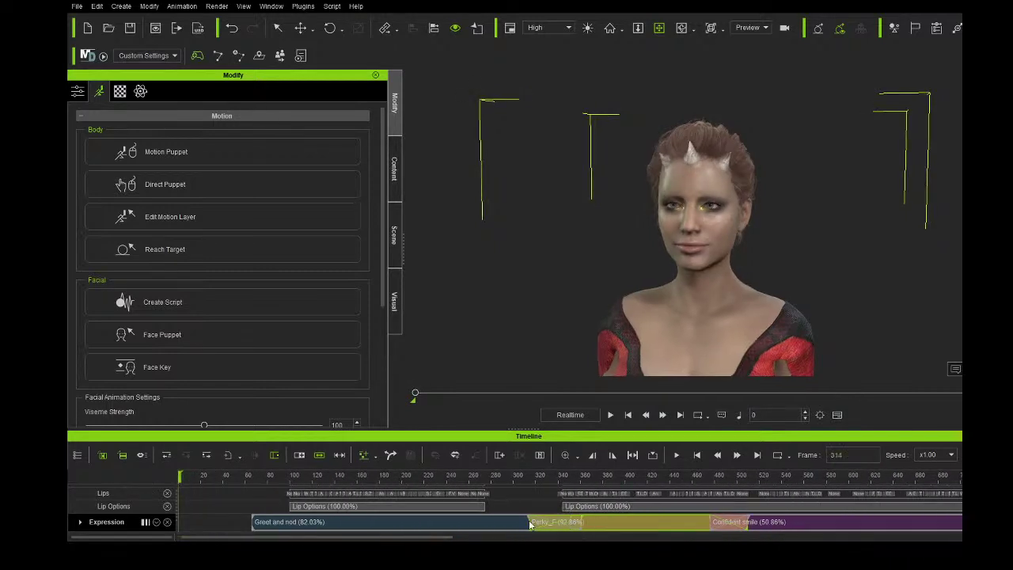
{"action": "left_click", "coordinate": [582, 523]}
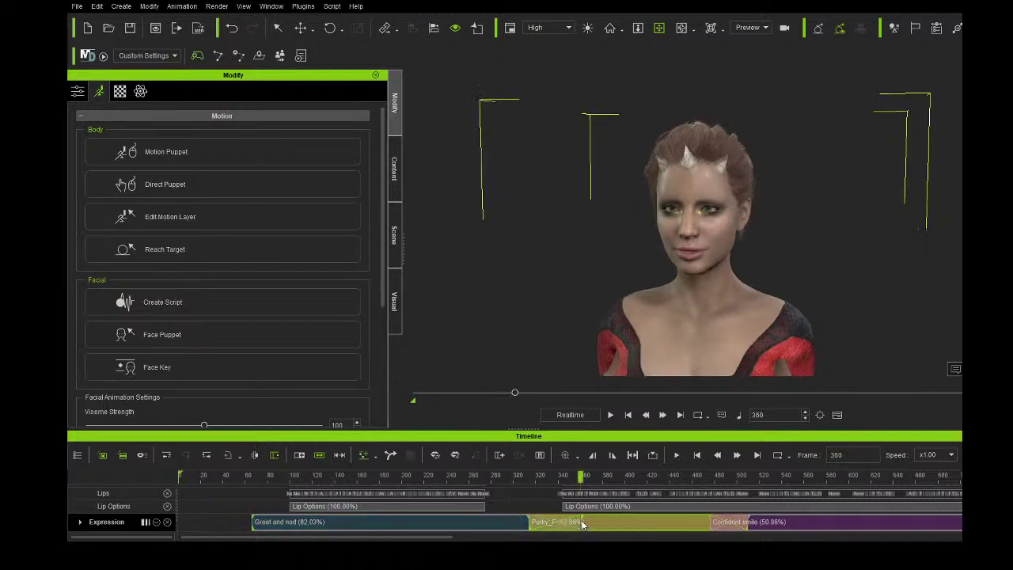
{"action": "left_click", "coordinate": [529, 522]}
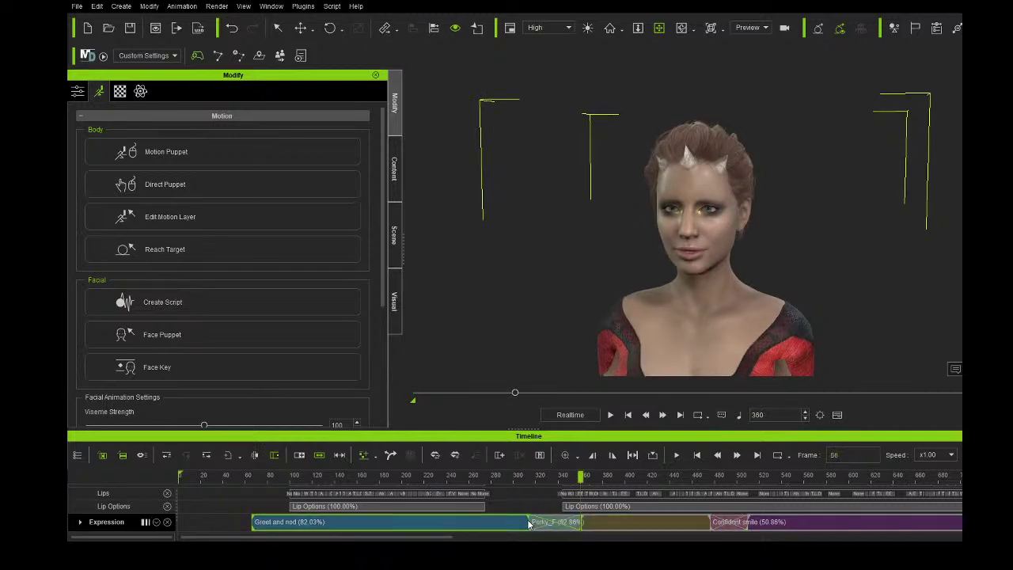
{"action": "left_click", "coordinate": [595, 523]}
{"action": "mouse_move", "coordinate": [579, 520]}
{"action": "left_mouse_down"}
{"action": "mouse_move", "coordinate": [554, 520]}
{"action": "mouse_move", "coordinate": [577, 522]}
{"action": "left_mouse_up"}
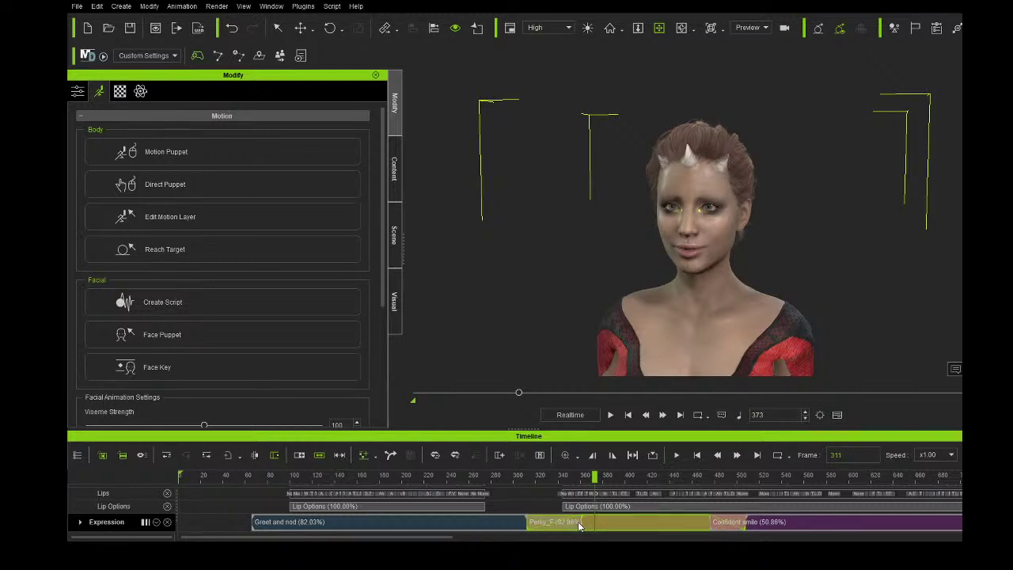
- Select the Greet and nod clip and play the dialogue animation from frame 65 to frame 2000
{"action": "left_click", "coordinate": [497, 524]}
{"action": "left_click", "coordinate": [251, 476]}
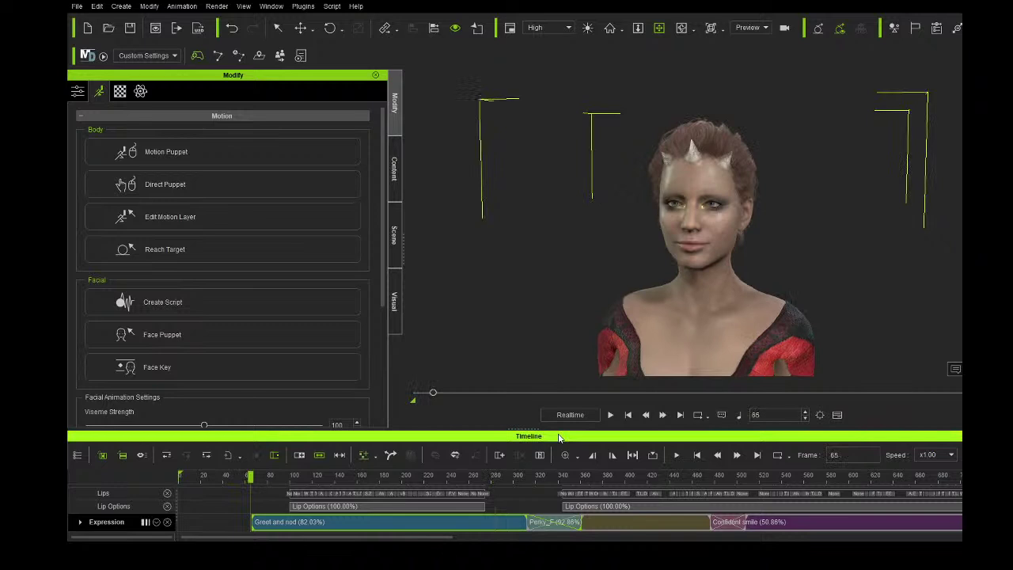
{"action": "left_click", "coordinate": [611, 415]}
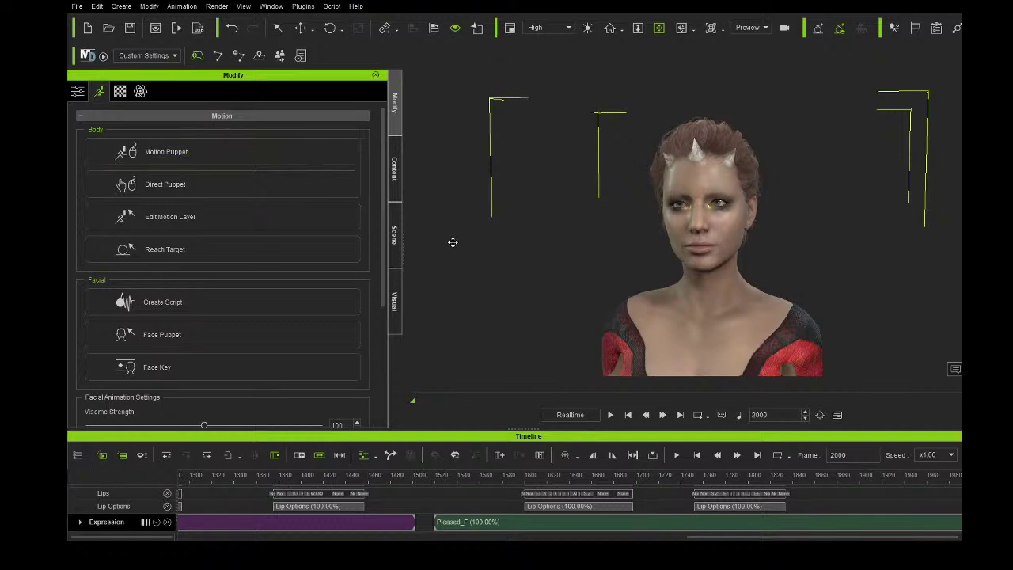
- Examine HoloGirl's whole figure and standing pose from the front, three-quarter and side at close and far distances
{"action": "scroll", "coordinate": [452, 242], "scroll_direction": "down", "scroll_amount": 5}
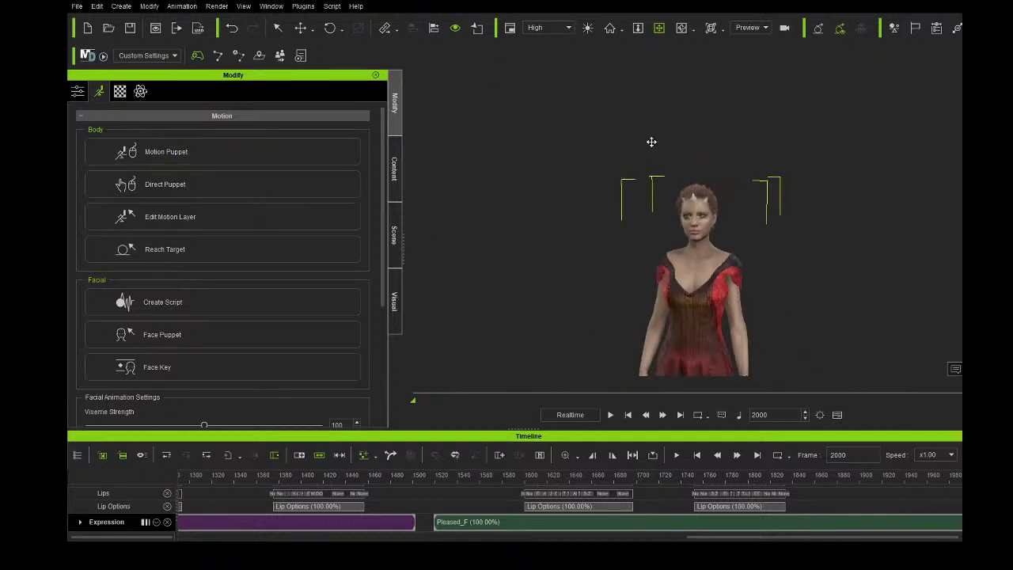
{"action": "left_click_drag", "start_coordinate": [679, 286], "coordinate": [664, 215]}
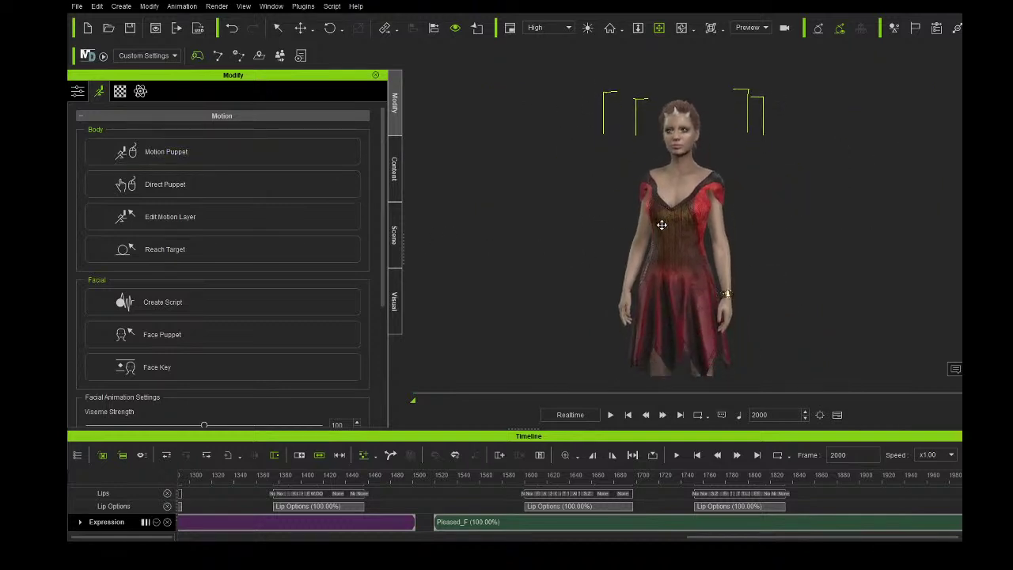
{"action": "right_click_drag", "start_coordinate": [662, 224], "coordinate": [712, 229]}
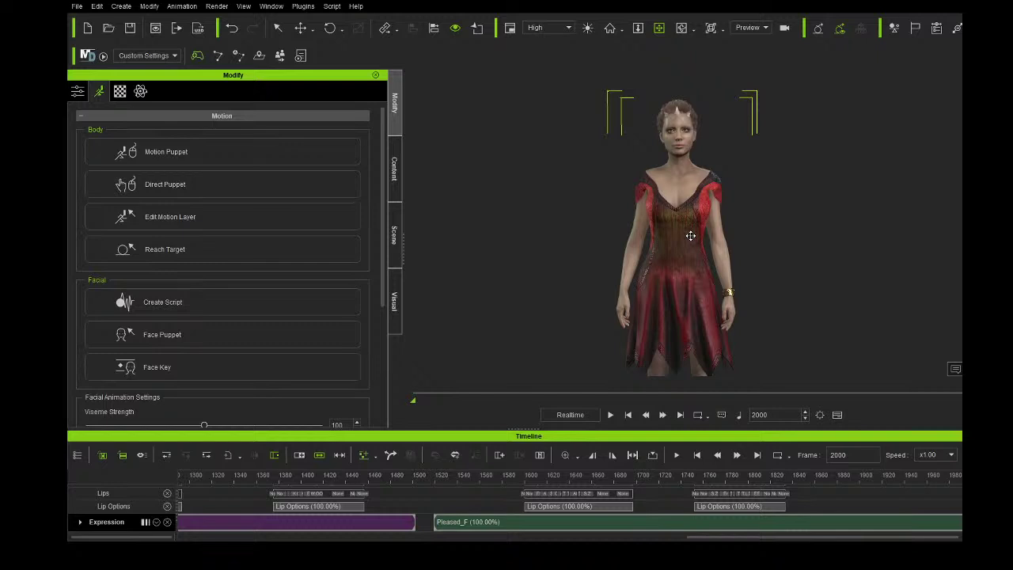
{"action": "right_click_drag", "start_coordinate": [682, 234], "coordinate": [653, 231]}
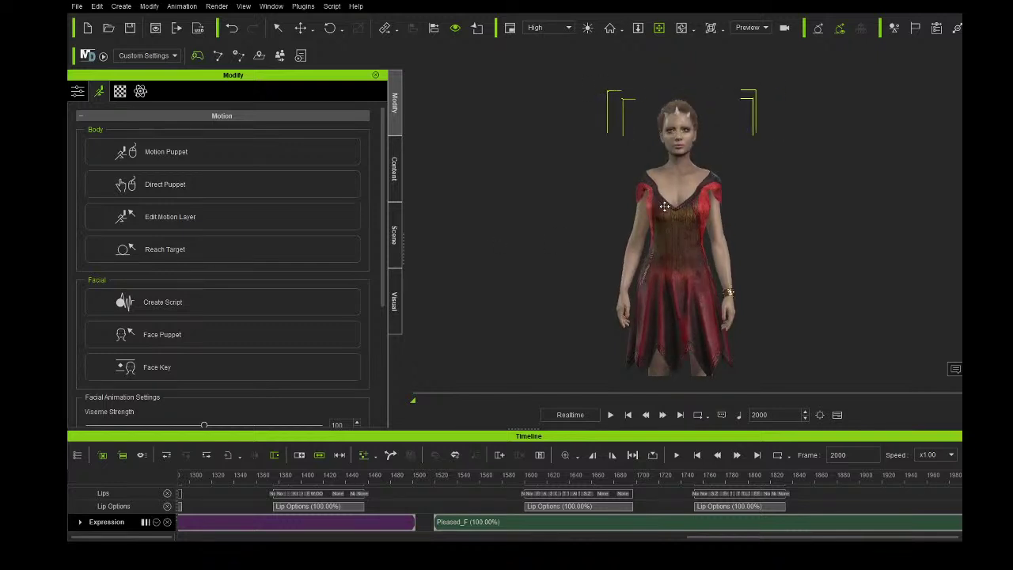
{"action": "right_click_drag", "start_coordinate": [664, 195], "coordinate": [665, 216]}
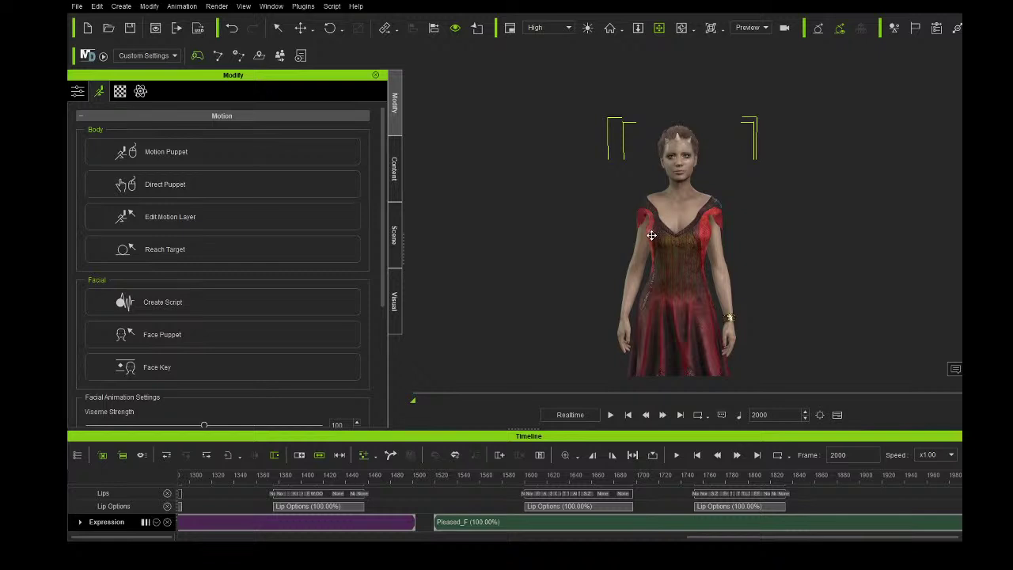
{"action": "right_click_drag", "start_coordinate": [708, 235], "coordinate": [486, 232]}
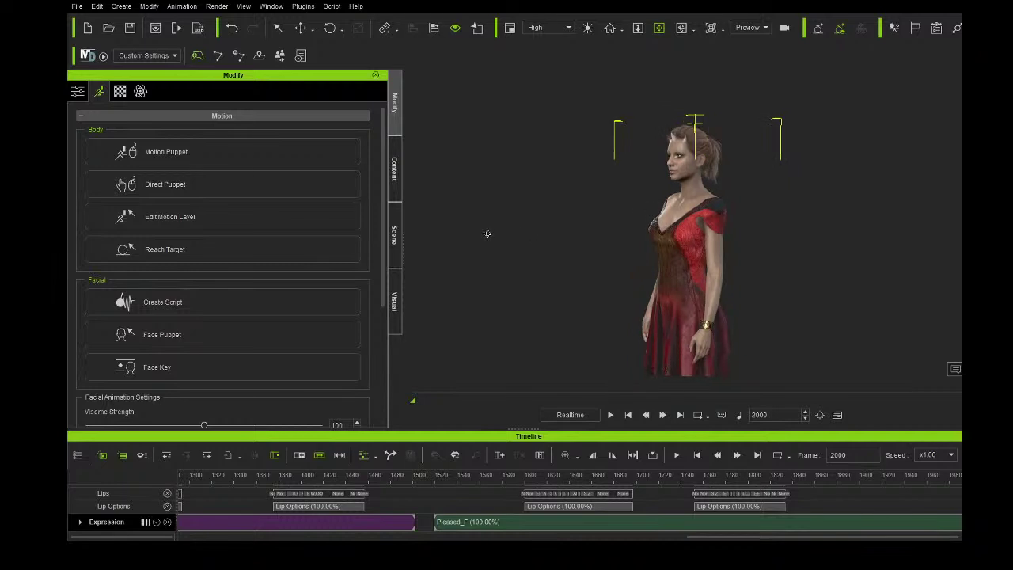
{"action": "right_click_drag", "start_coordinate": [747, 227], "coordinate": [547, 231]}
{"action": "right_click_drag", "start_coordinate": [728, 166], "coordinate": [845, 174]}
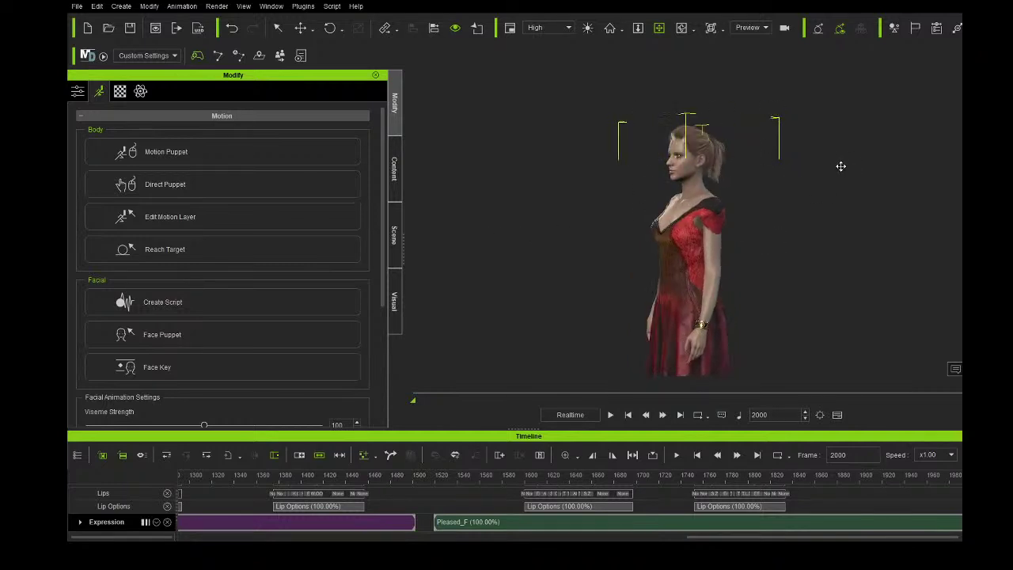
{"action": "right_click_drag", "start_coordinate": [728, 217], "coordinate": [817, 212]}
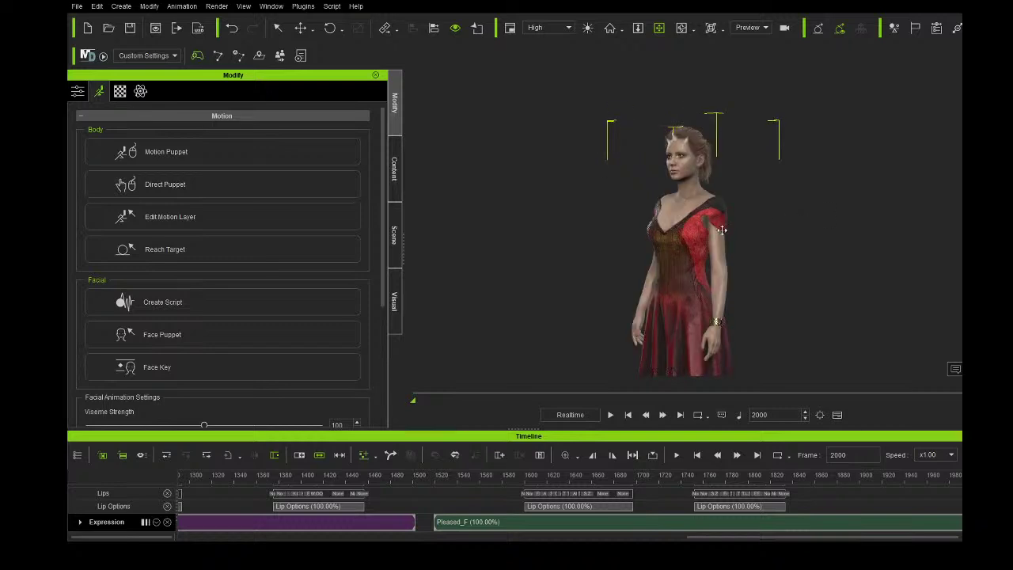
{"action": "right_click_drag", "start_coordinate": [693, 240], "coordinate": [780, 239]}
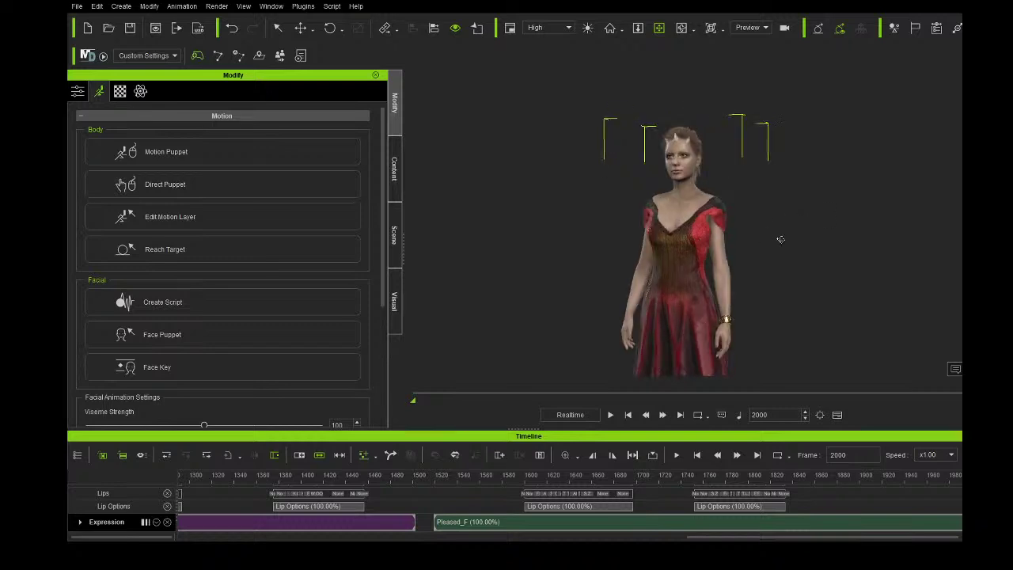
{"action": "scroll", "coordinate": [777, 234], "scroll_direction": "down", "scroll_amount": 3}
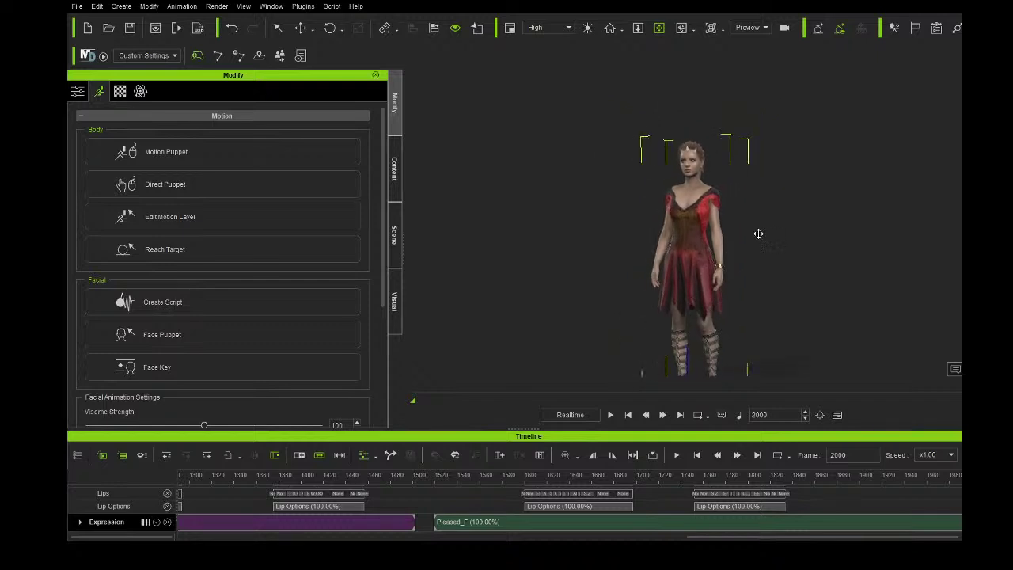
{"action": "right_click_drag", "start_coordinate": [746, 245], "coordinate": [677, 248]}
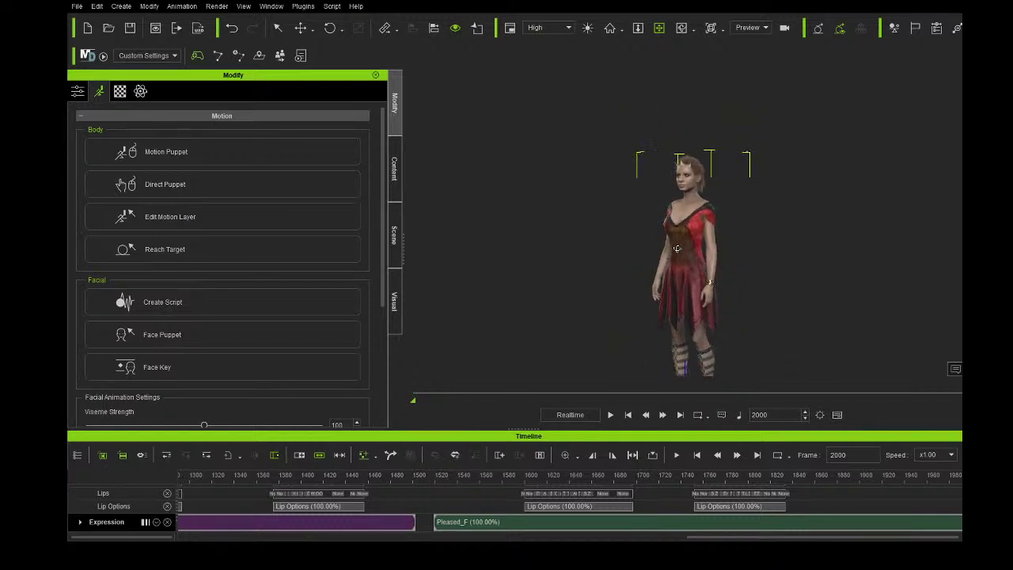
{"action": "scroll", "coordinate": [684, 227], "scroll_direction": "up", "scroll_amount": 3}
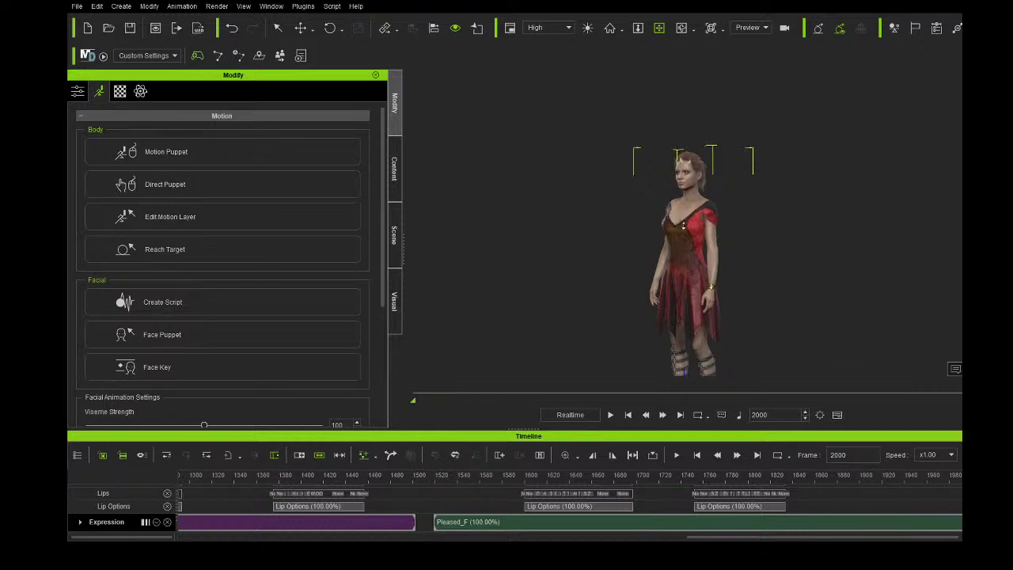
{"action": "scroll", "coordinate": [684, 227], "scroll_direction": "down", "scroll_amount": 6}
{"action": "scroll", "coordinate": [683, 227], "scroll_direction": "down", "scroll_amount": 3}
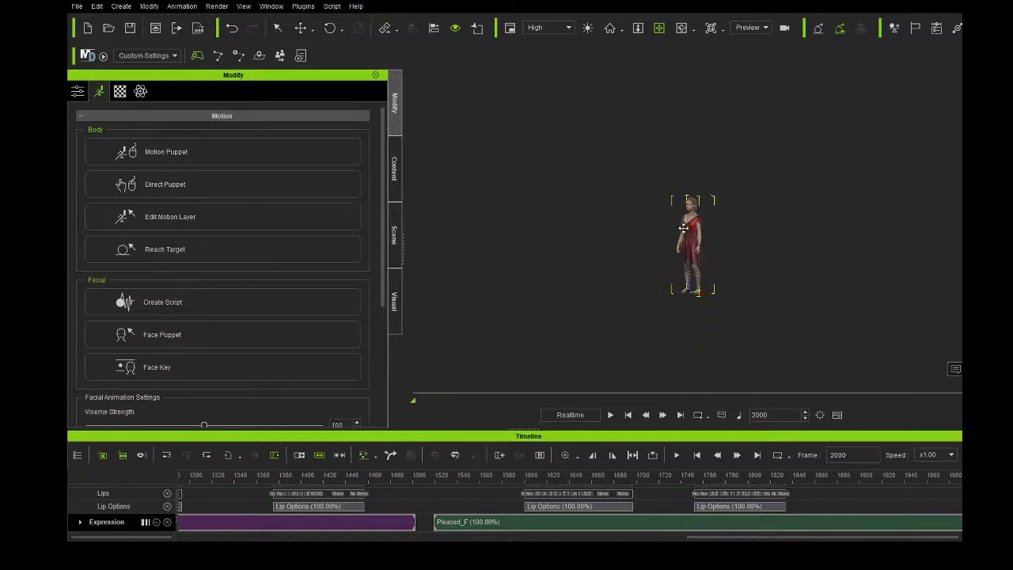
{"action": "scroll", "coordinate": [683, 231], "scroll_direction": "up", "scroll_amount": 5}
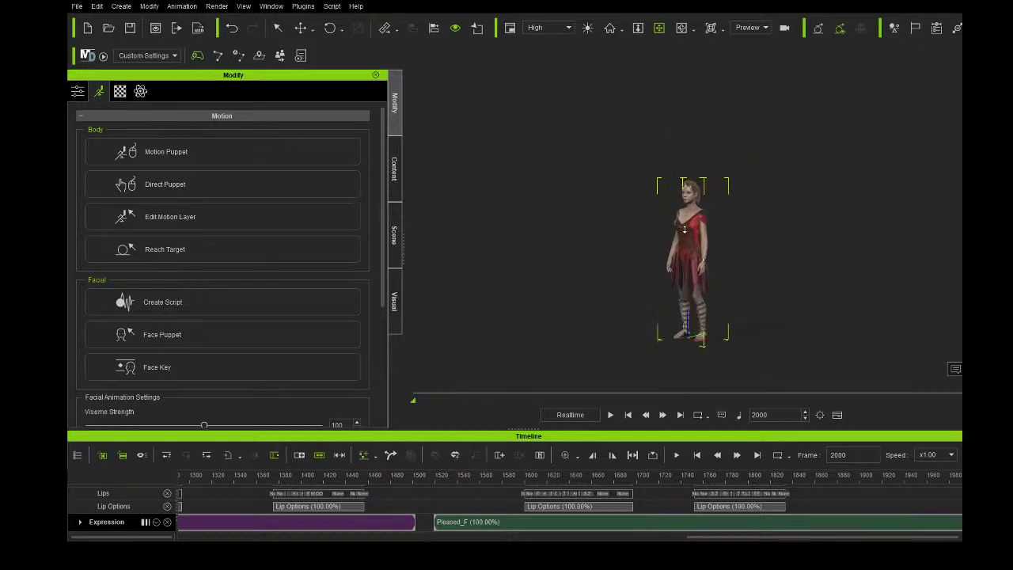
{"action": "scroll", "coordinate": [688, 198], "scroll_direction": "up", "scroll_amount": 3}
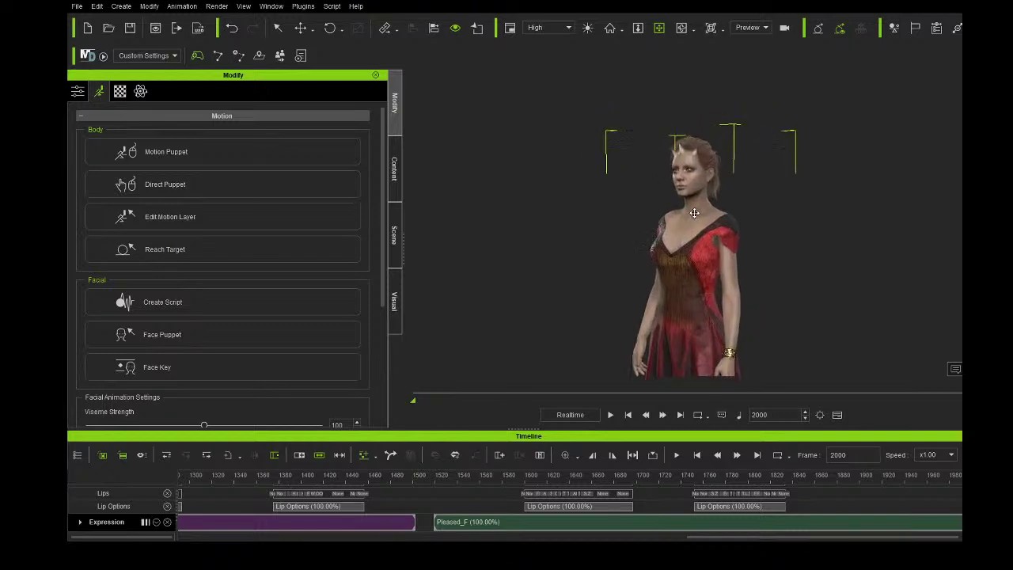
- Examine HoloGirl's upper body, ponytail and red dress from the front, side and back
{"action": "scroll", "coordinate": [695, 218], "scroll_direction": "up", "scroll_amount": 1}
{"action": "right_click_drag", "start_coordinate": [697, 218], "coordinate": [752, 225]}
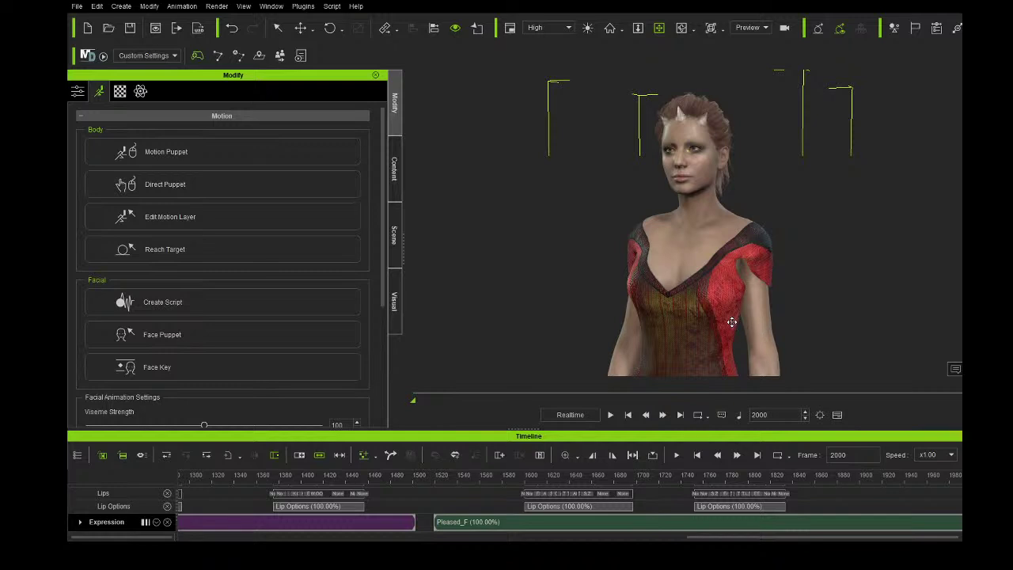
{"action": "right_click_drag", "start_coordinate": [672, 242], "coordinate": [520, 240]}
{"action": "right_click_drag", "start_coordinate": [823, 244], "coordinate": [689, 244]}
{"action": "right_click_drag", "start_coordinate": [550, 242], "coordinate": [863, 254]}
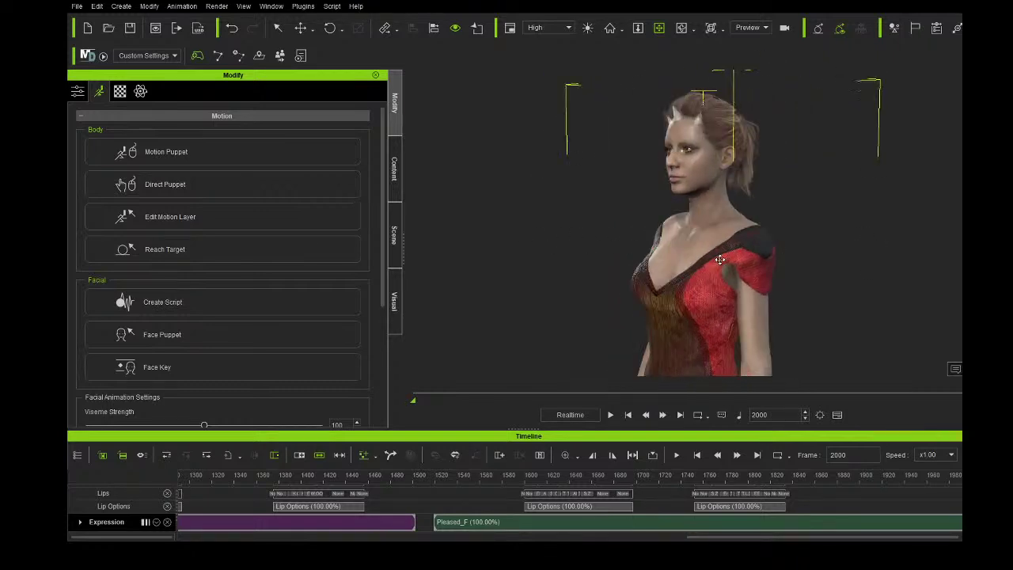
{"action": "right_click_drag", "start_coordinate": [658, 273], "coordinate": [607, 272]}
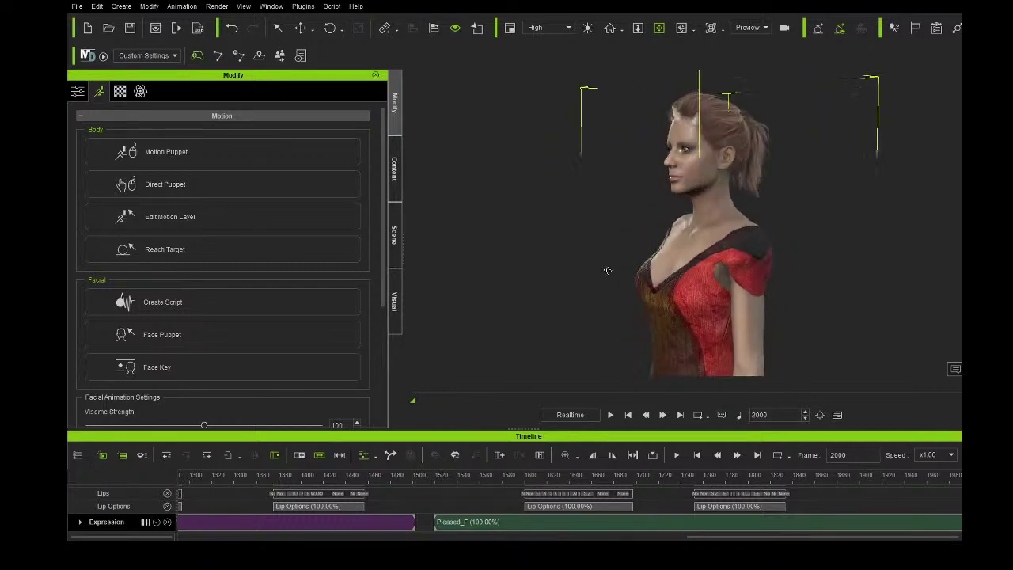
{"action": "right_click_drag", "start_coordinate": [831, 256], "coordinate": [506, 253]}
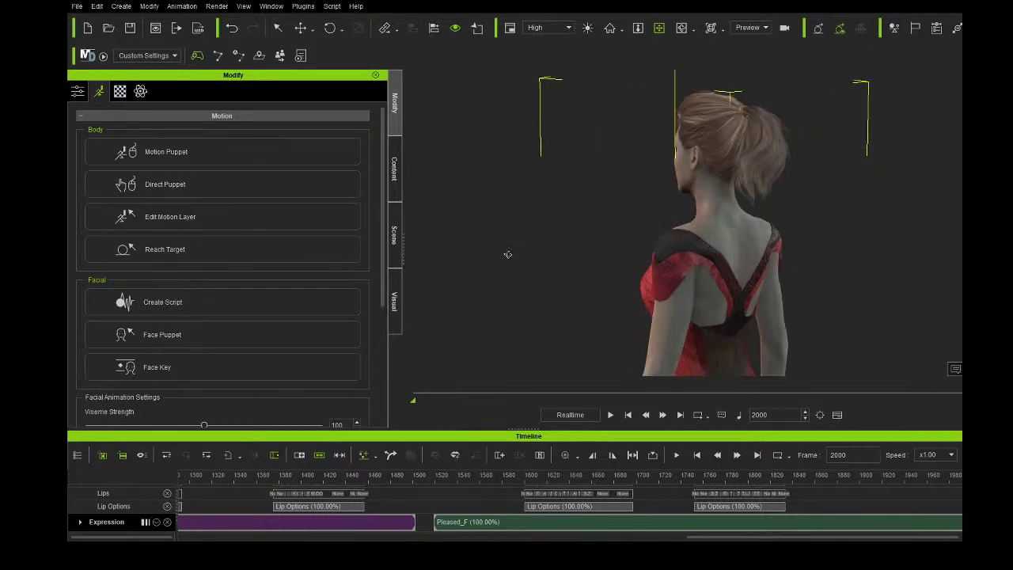
{"action": "right_click_drag", "start_coordinate": [715, 254], "coordinate": [622, 253]}
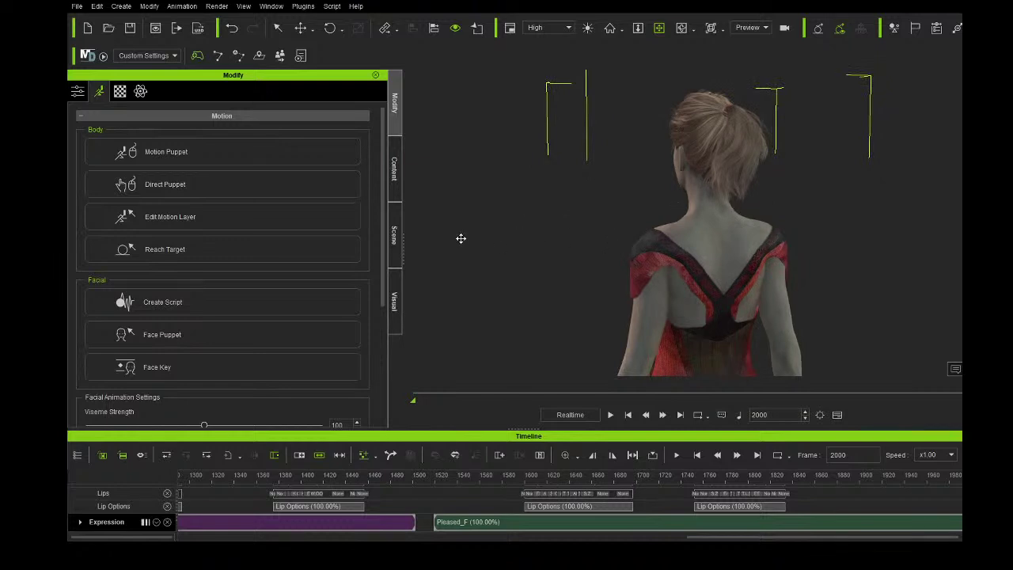
{"action": "right_click_drag", "start_coordinate": [697, 215], "coordinate": [665, 223]}
{"action": "right_click_drag", "start_coordinate": [601, 251], "coordinate": [941, 253]}
{"action": "right_click_drag", "start_coordinate": [638, 258], "coordinate": [933, 254]}
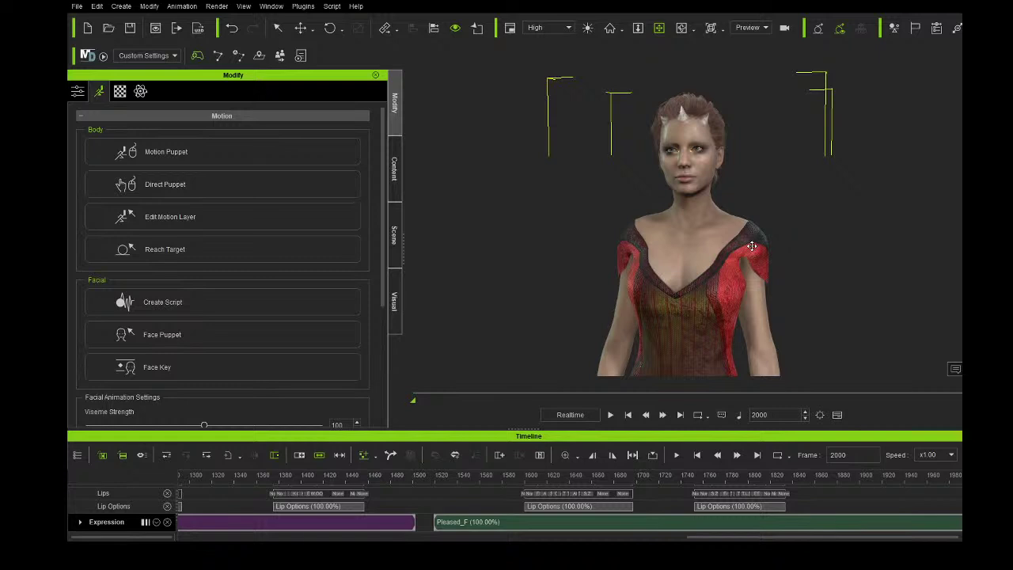
- Play the full dialogue animation from frame 0 to frame 2000 in a head-and-shoulders close-up and inspect the end pose from a three-quarter angle
{"action": "scroll", "coordinate": [752, 246], "scroll_direction": "up", "scroll_amount": 3}
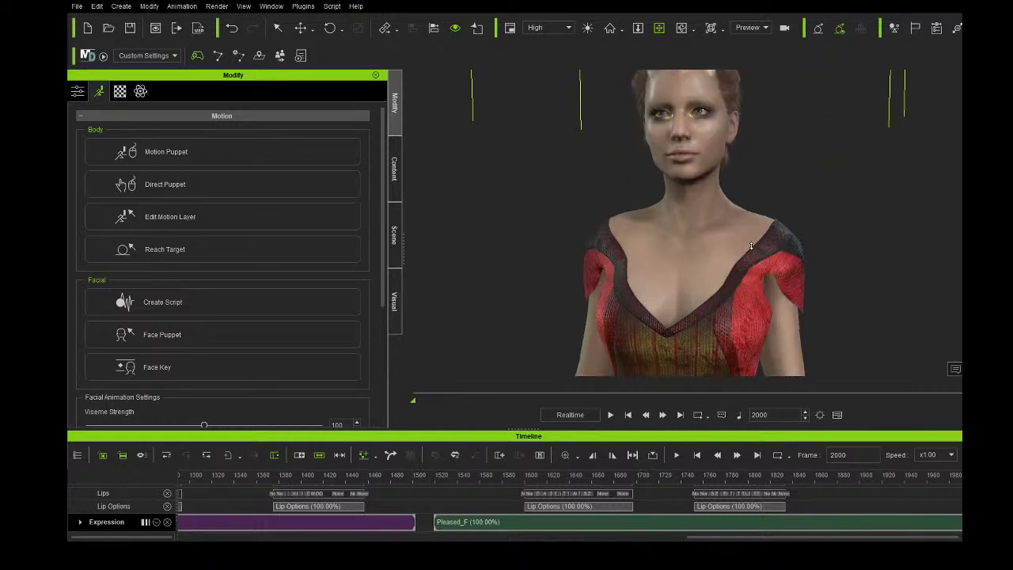
{"action": "left_click_drag", "start_coordinate": [778, 209], "coordinate": [772, 251]}
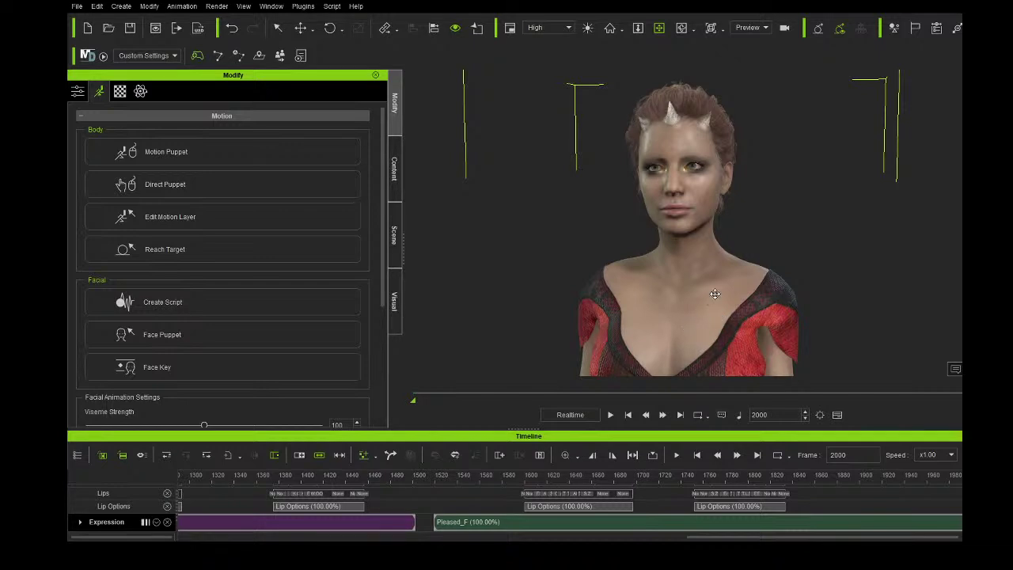
{"action": "scroll", "coordinate": [715, 289], "scroll_direction": "down", "scroll_amount": 2}
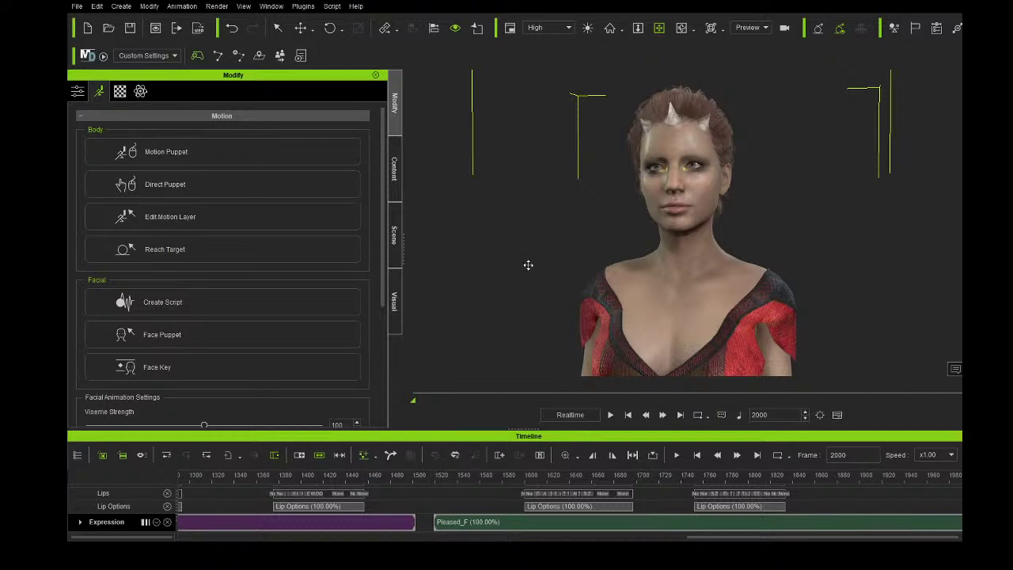
{"action": "left_click", "coordinate": [623, 416]}
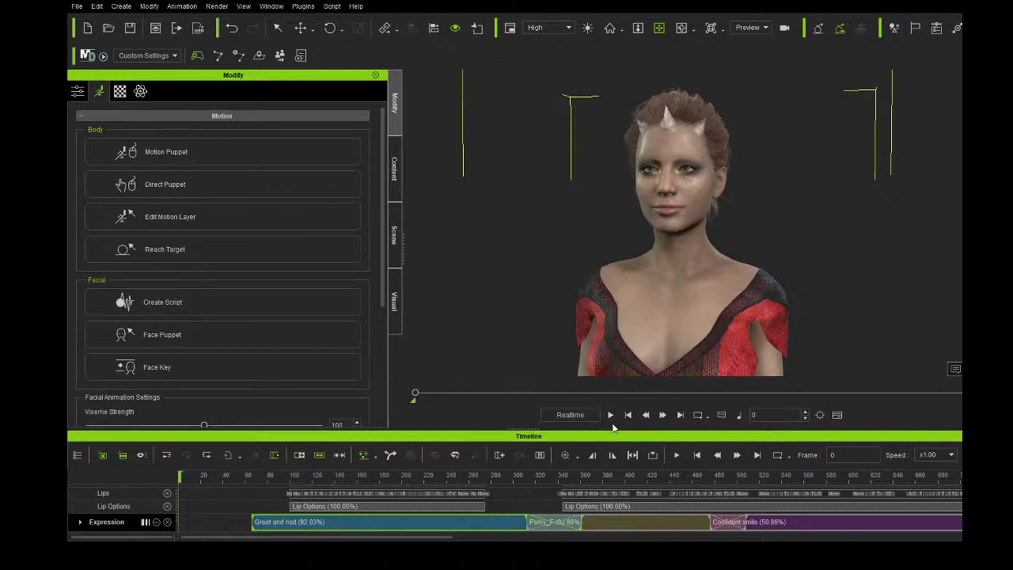
{"action": "left_click", "coordinate": [610, 415]}
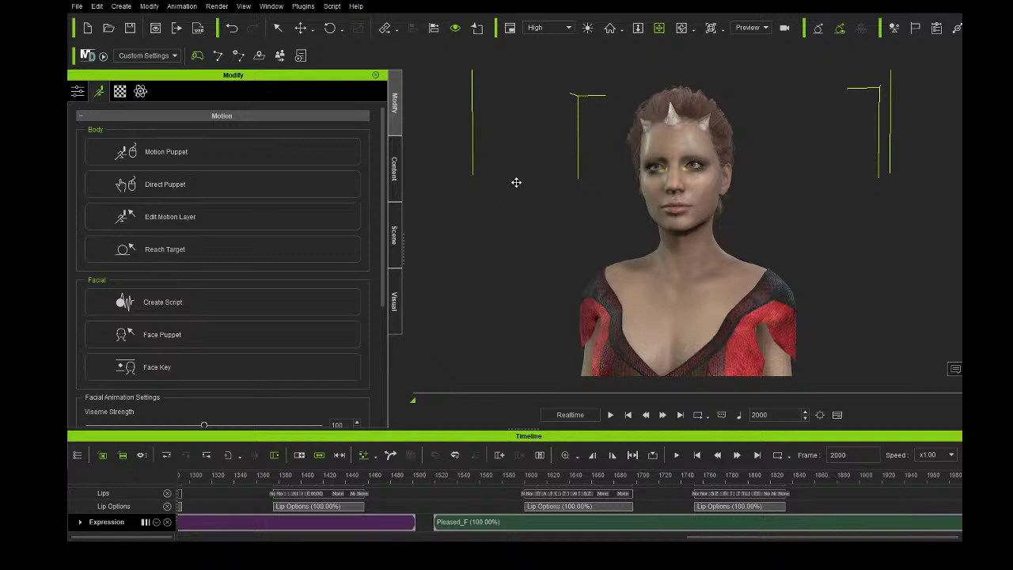
{"action": "right_click_drag", "start_coordinate": [643, 221], "coordinate": [850, 230]}
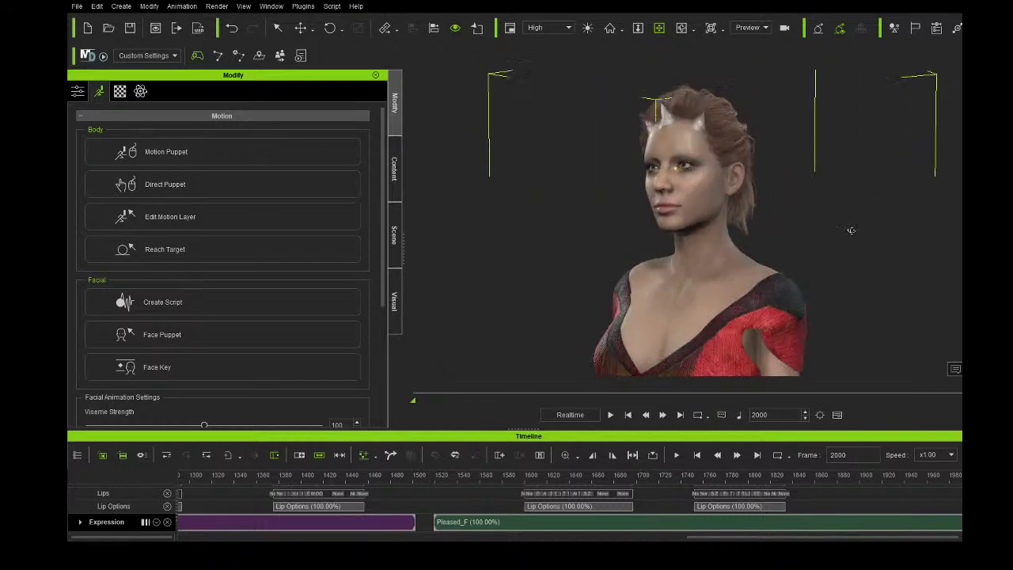
{"action": "right_click_drag", "start_coordinate": [583, 224], "coordinate": [554, 226]}
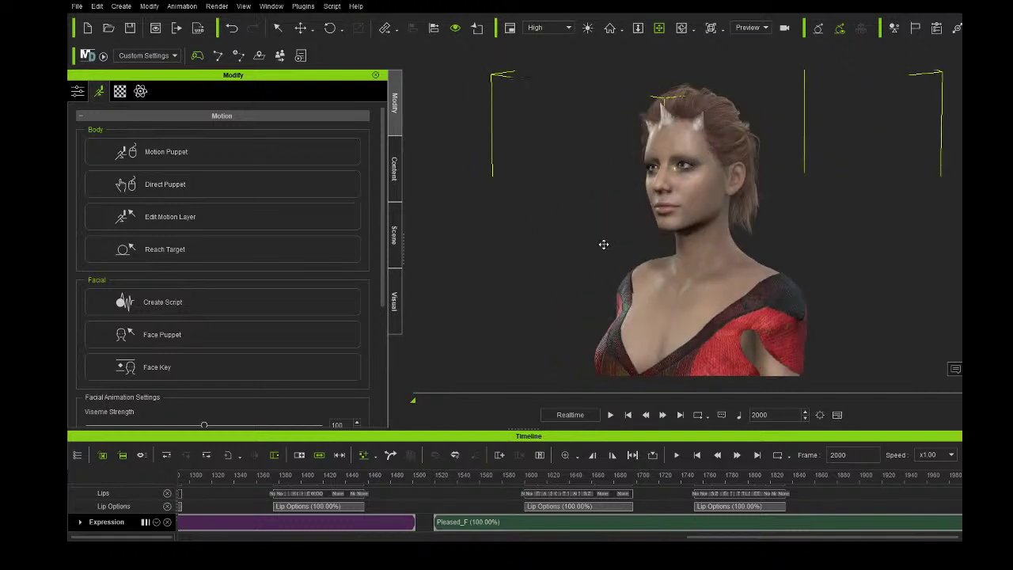